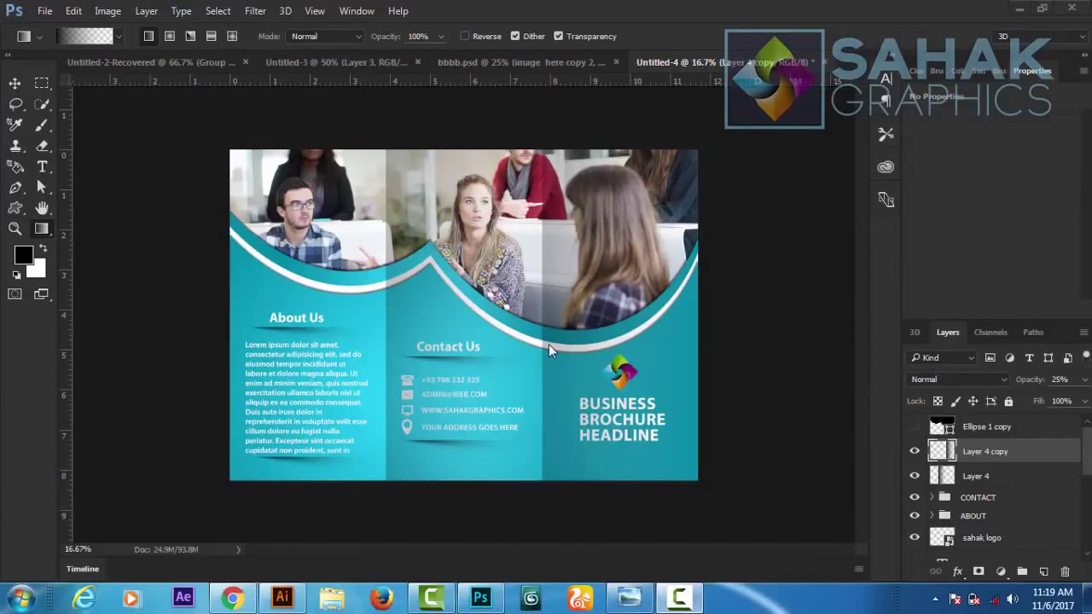
# - Create a new International Paper A4 document at 300 pixels/inch
pyautogui.click(44, 12)
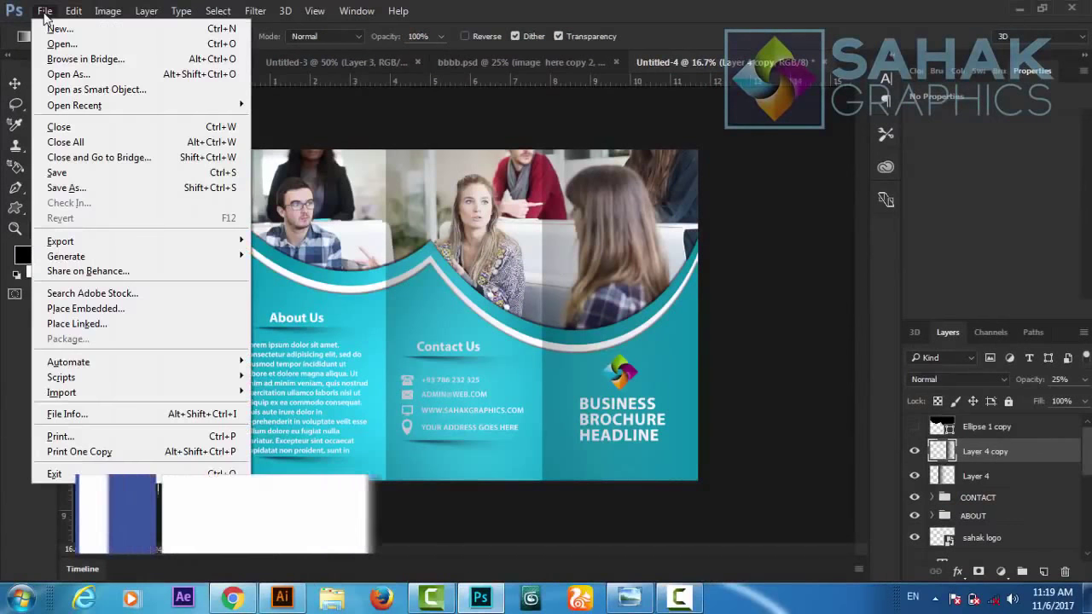
pyautogui.click(74, 34)
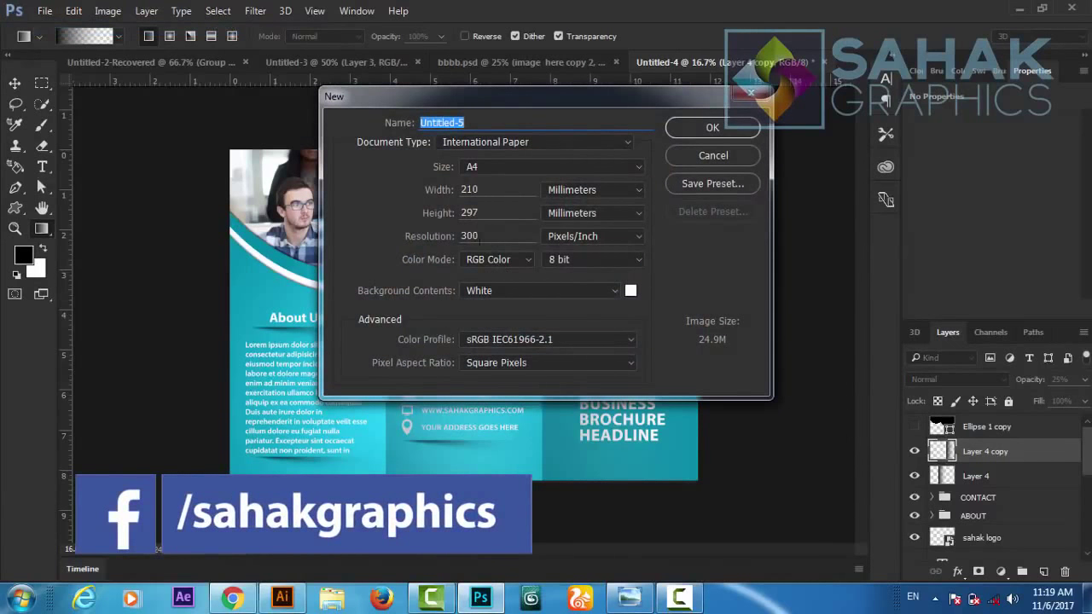
pyautogui.click(701, 131)
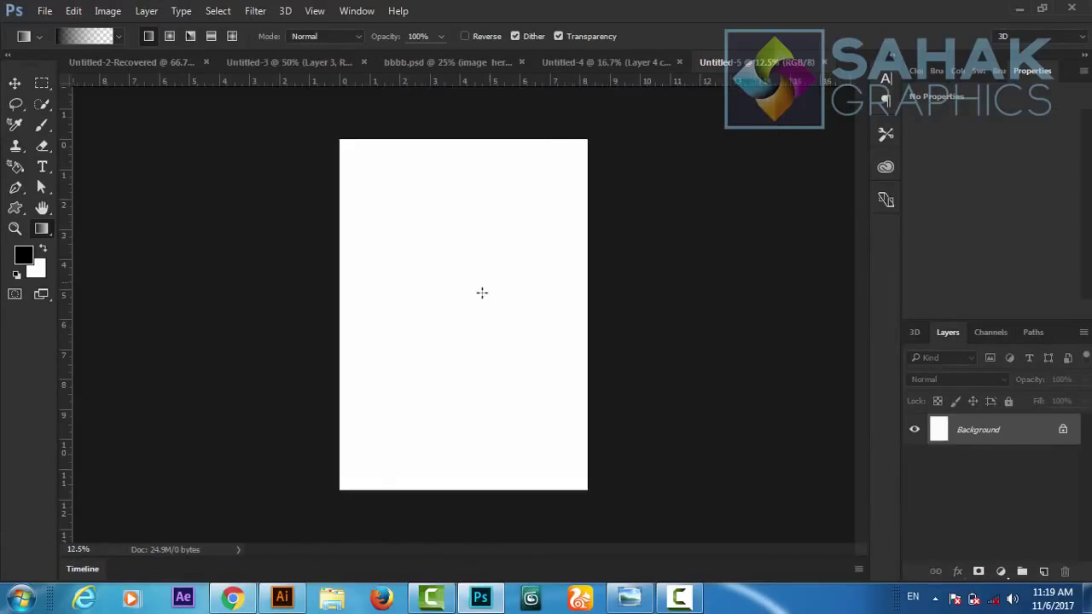
# - Rotate the canvas 90° to landscape and fit it in the window
pyautogui.click(110, 11)
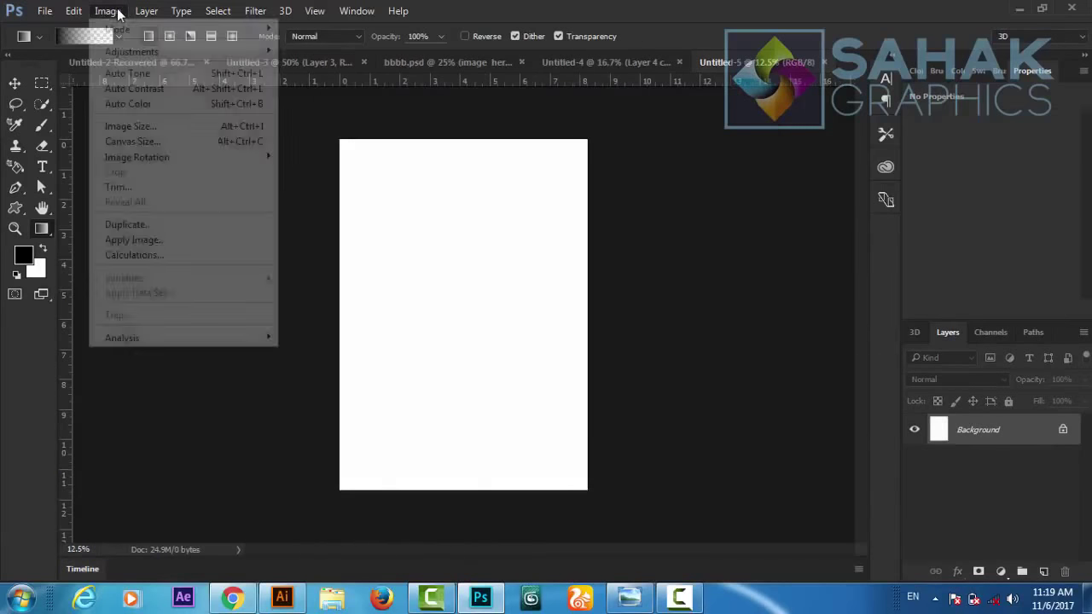
pyautogui.moveTo(137, 157)
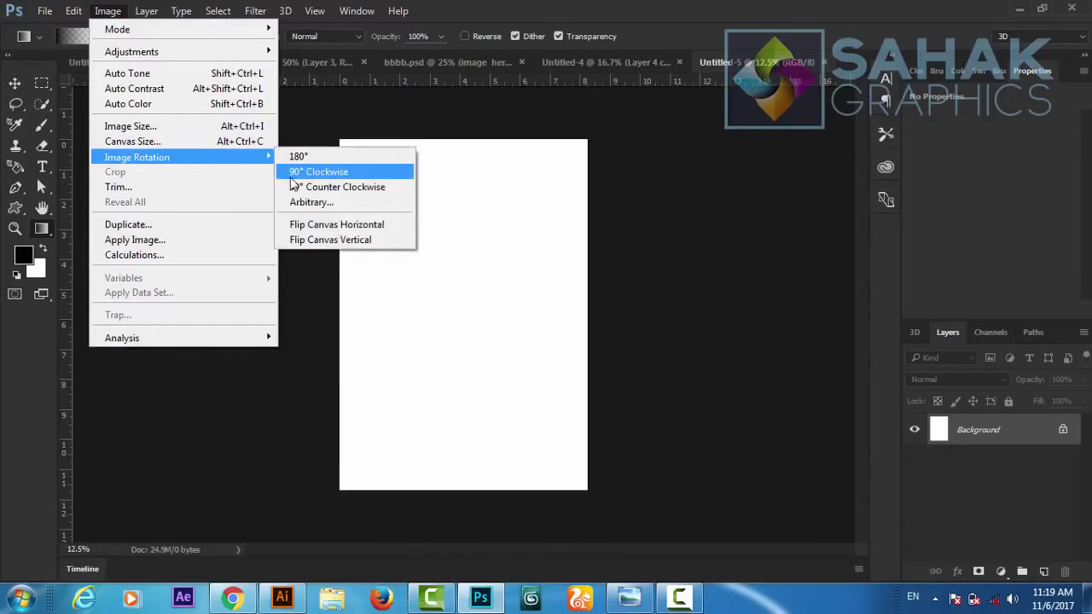
pyautogui.click(316, 188)
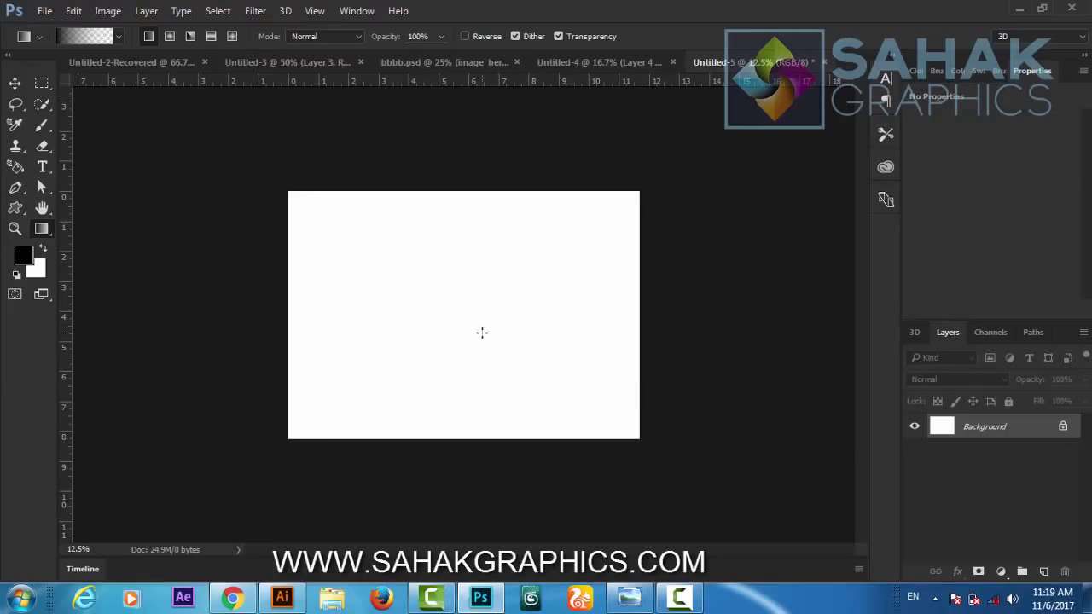
pyautogui.hotkey('ctrl', '0')
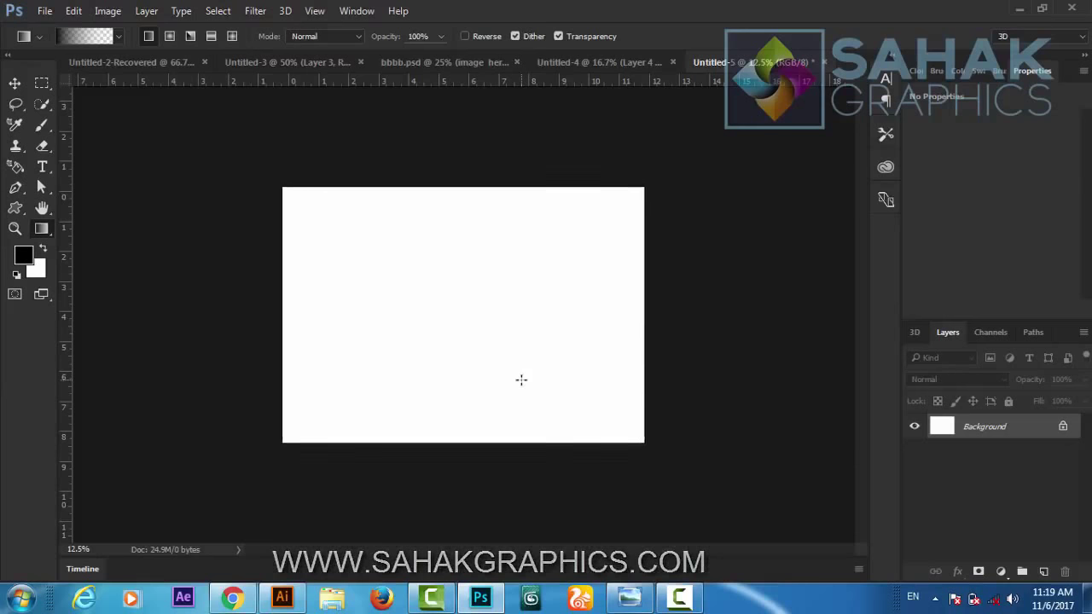
pyautogui.hotkey('ctrl', '-')
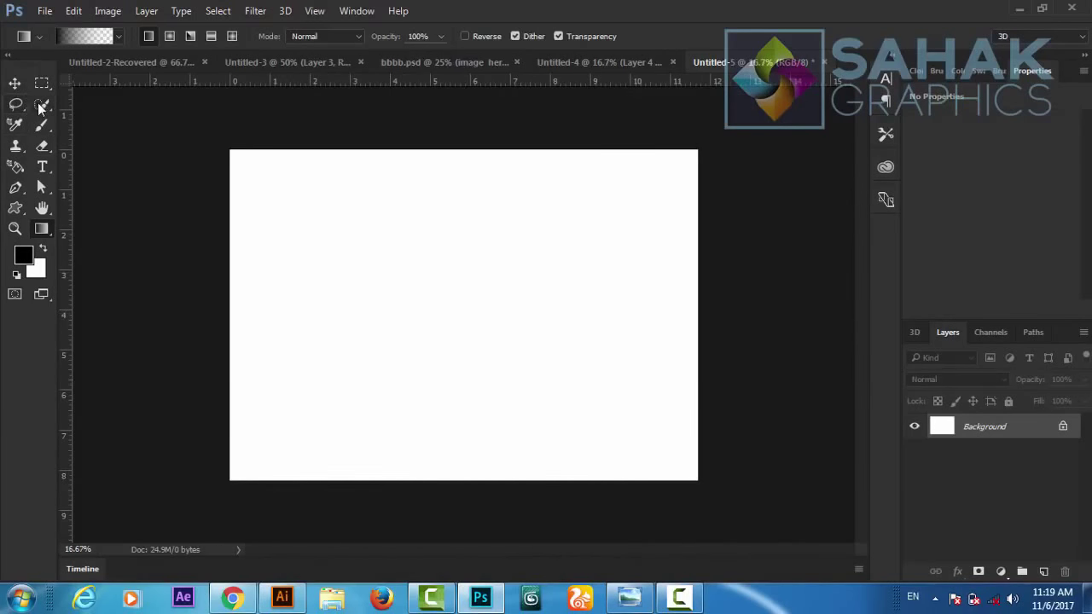
# - Draw a black 3503 × 2481 px ellipse from the canvas's top-left to bottom-right corner
pyautogui.click(16, 208)
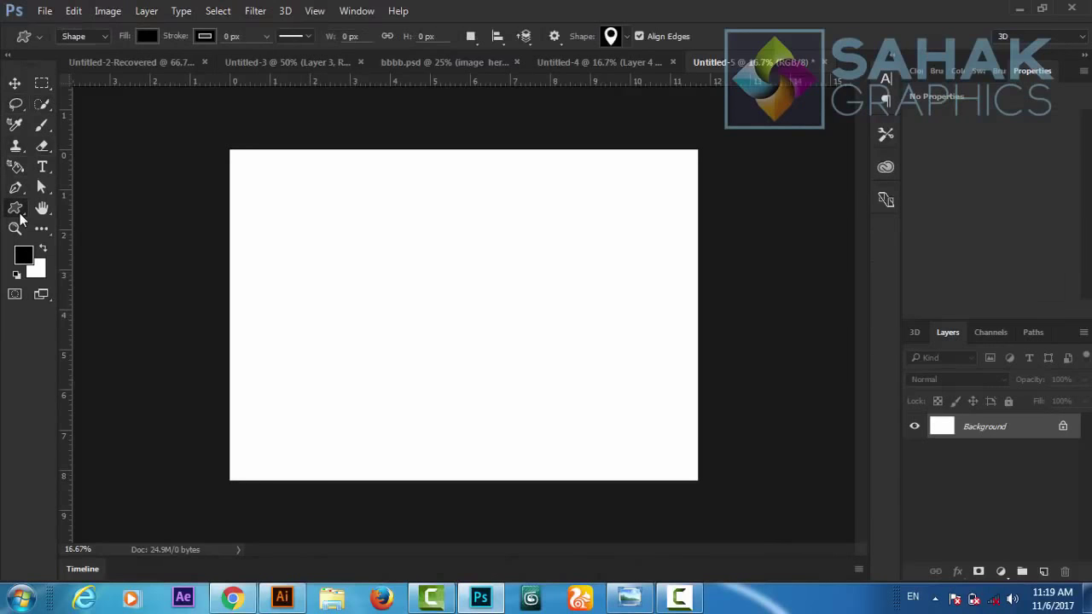
pyautogui.click(55, 238)
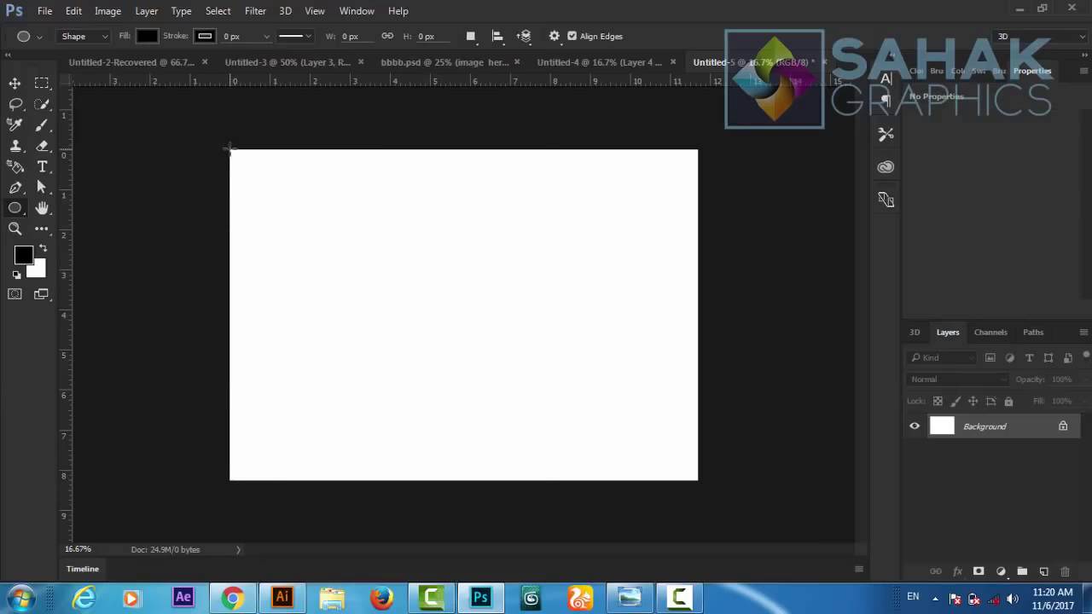
pyautogui.moveTo(231, 150)
pyautogui.mouseDown()
pyautogui.moveTo(652, 457)
pyautogui.moveTo(702, 481)
pyautogui.mouseUp()
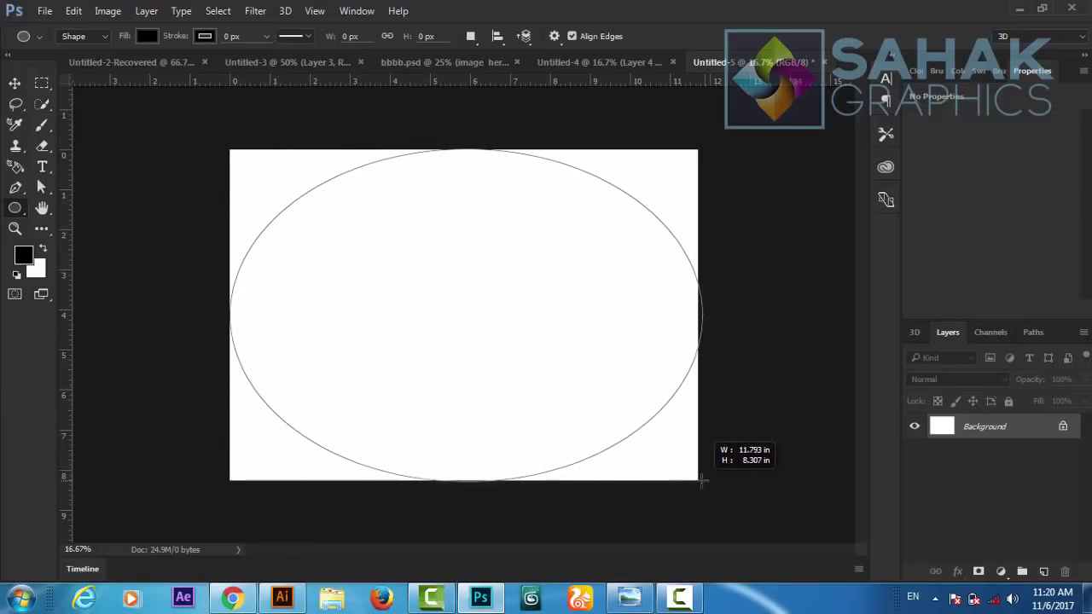
pyautogui.moveTo(702, 480); pyautogui.dragTo(695, 478)
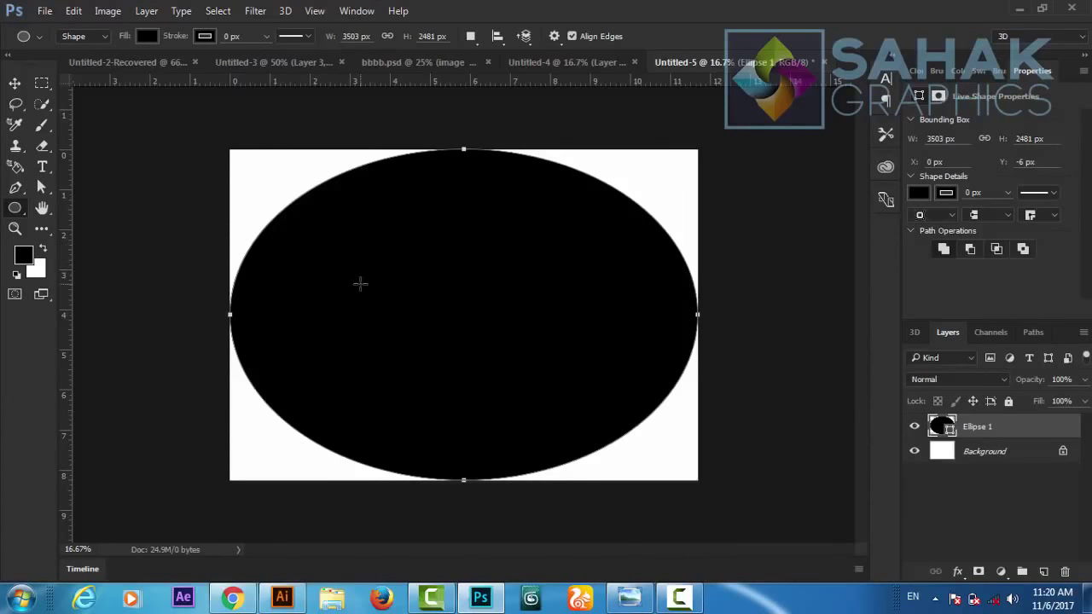
# - Rotate the ellipse -90° and shift it down-left into an upright 2481 × 3503 px arch
pyautogui.click(78, 13)
pyautogui.moveTo(137, 320)
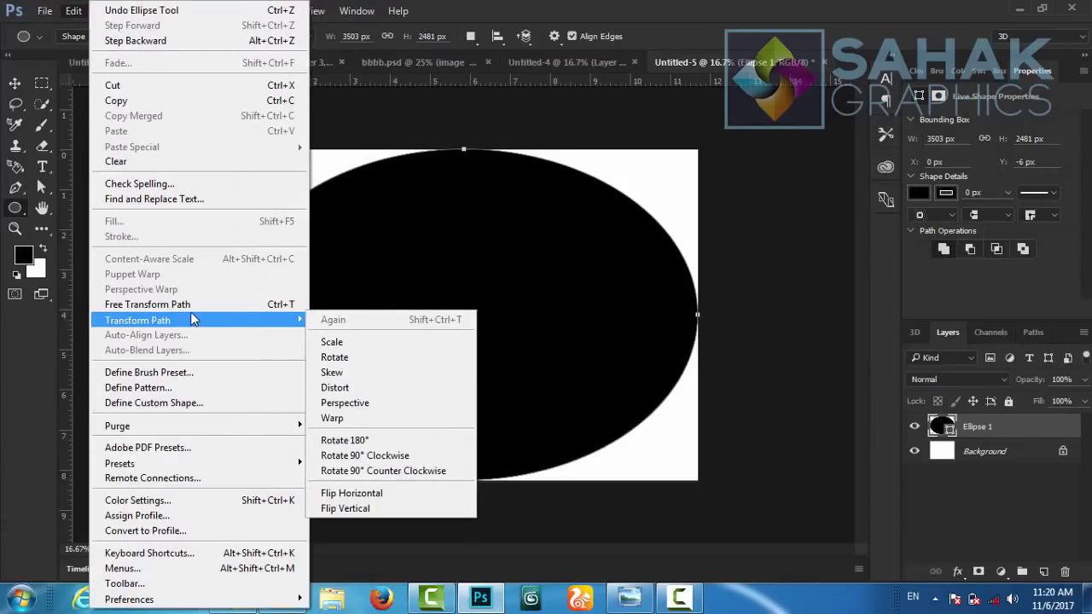
pyautogui.click(187, 305)
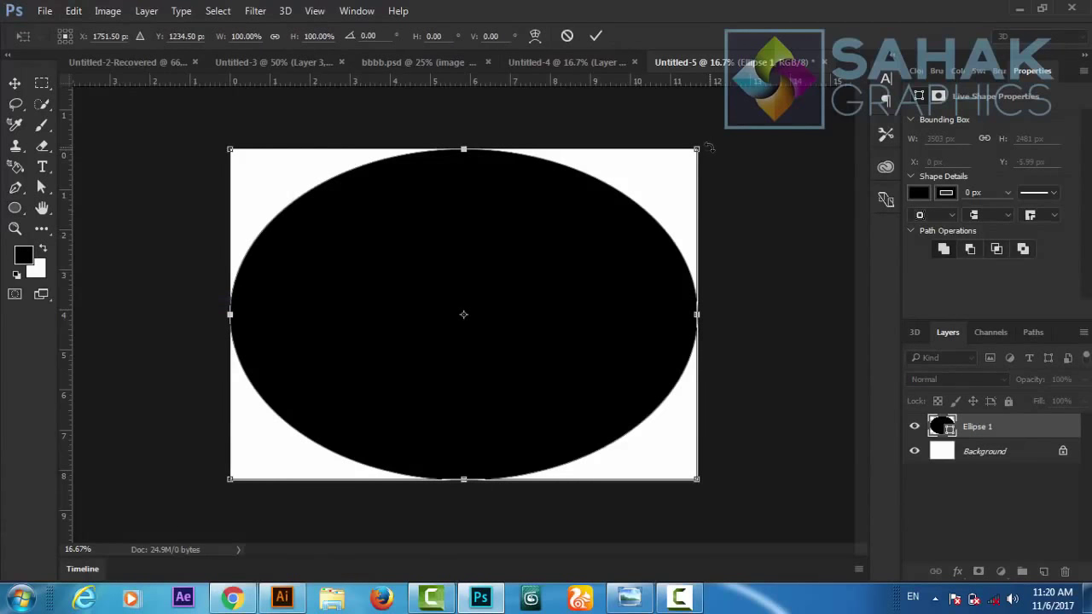
pyautogui.moveTo(708, 147); pyautogui.dragTo(332, 91)
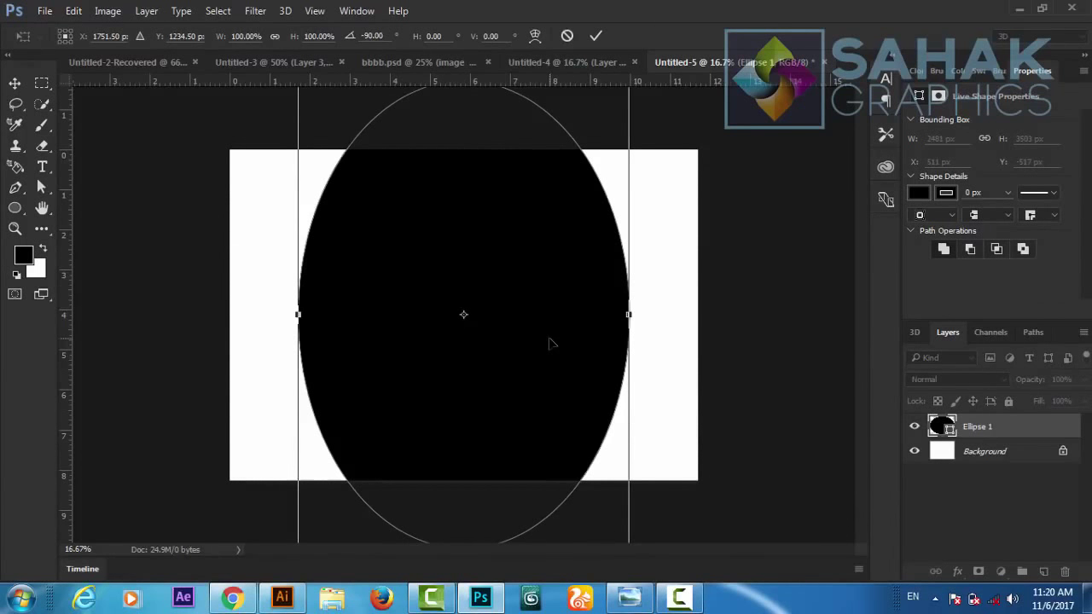
pyautogui.moveTo(550, 343); pyautogui.dragTo(483, 476)
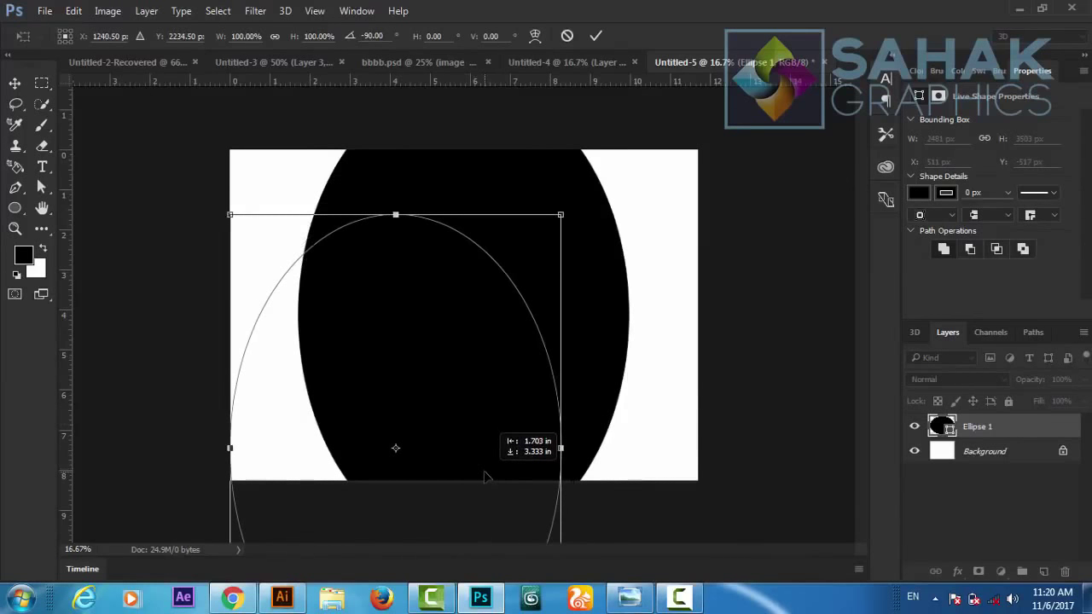
pyautogui.moveTo(483, 476); pyautogui.dragTo(484, 476)
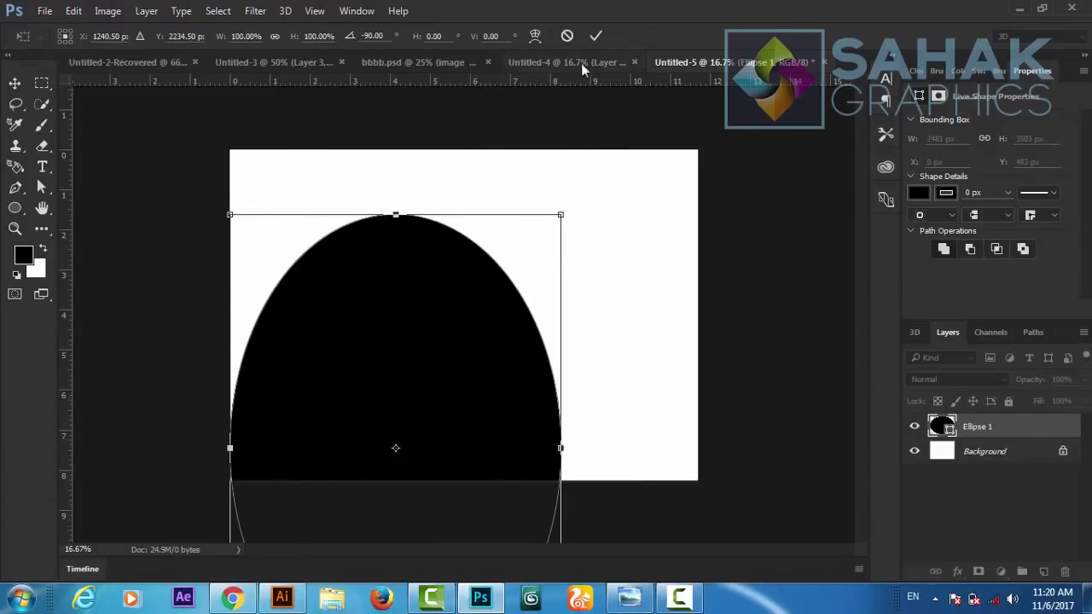
pyautogui.click(595, 39)
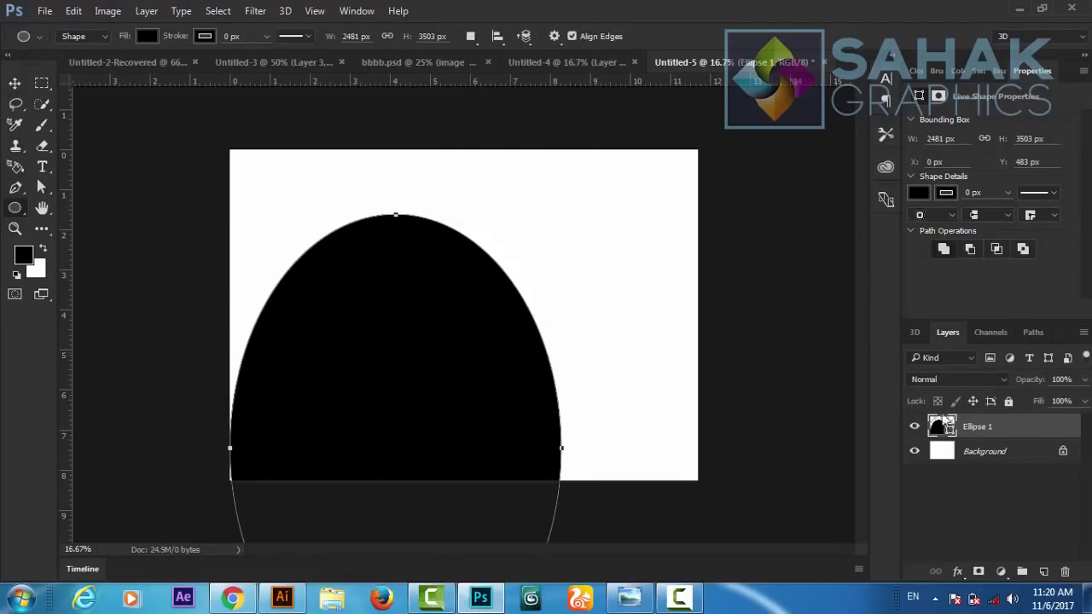
# - Duplicate Ellipse 1 and move the copy right, beside the first arch
pyautogui.rightClick(985, 429)
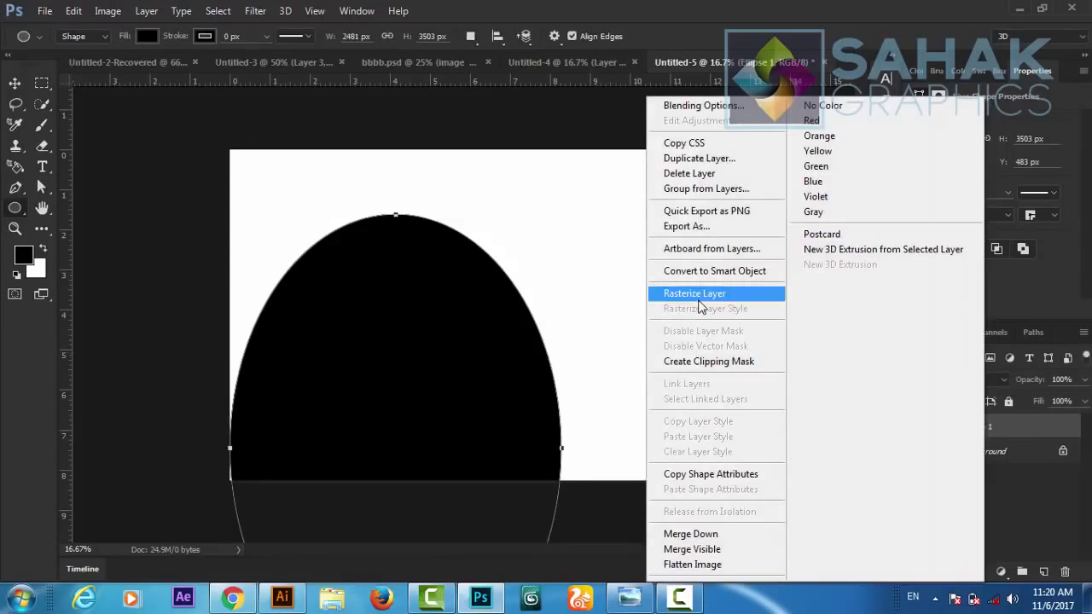
pyautogui.click(700, 160)
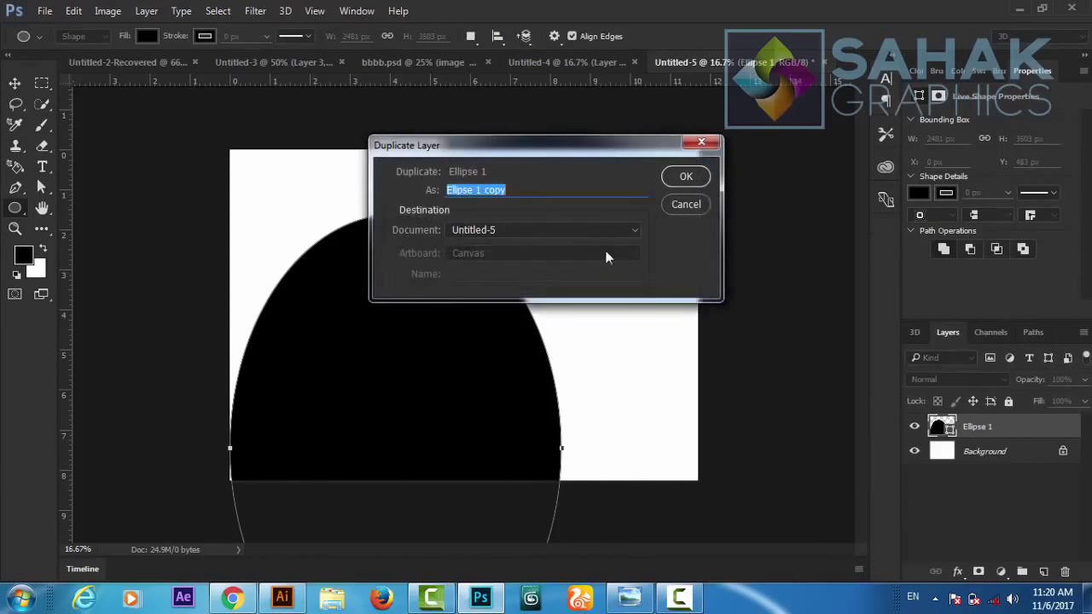
pyautogui.click(685, 177)
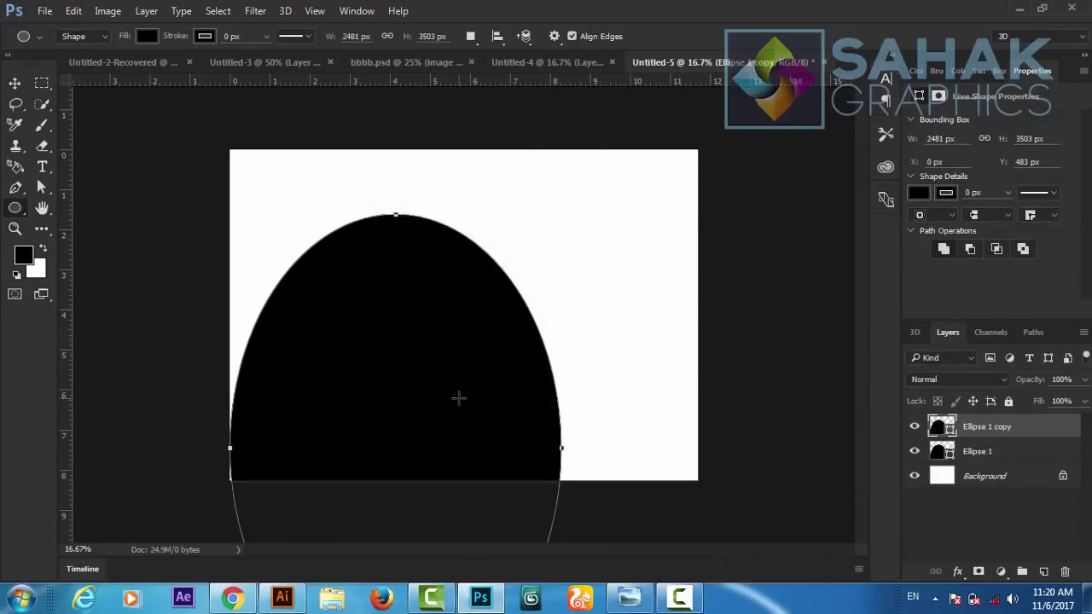
pyautogui.press('v')
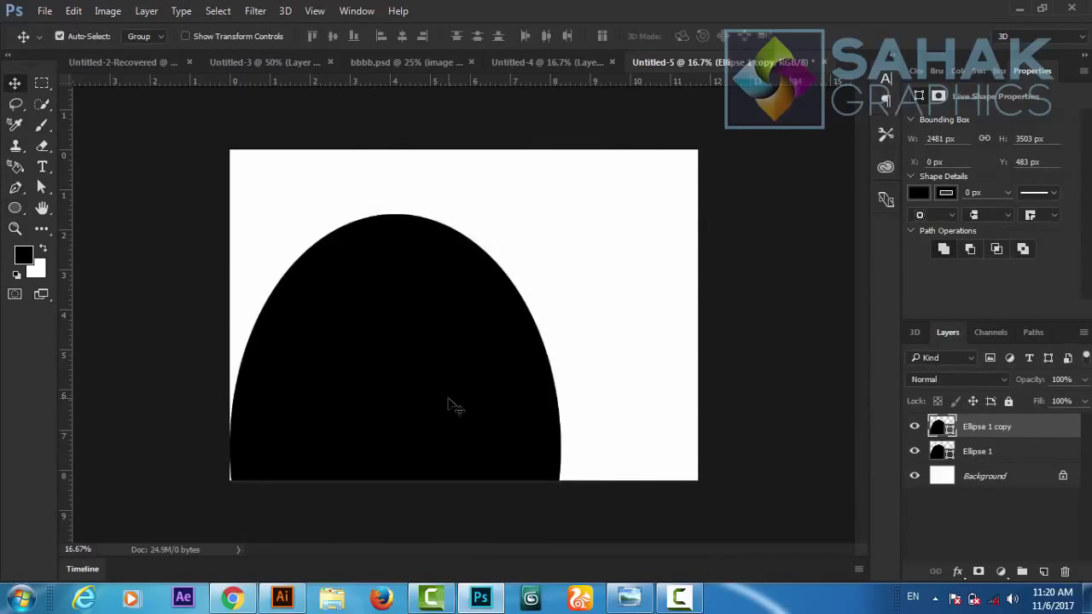
pyautogui.moveTo(450, 405)
pyautogui.mouseDown()
pyautogui.moveTo(645, 406)
pyautogui.moveTo(726, 437)
pyautogui.mouseUp()
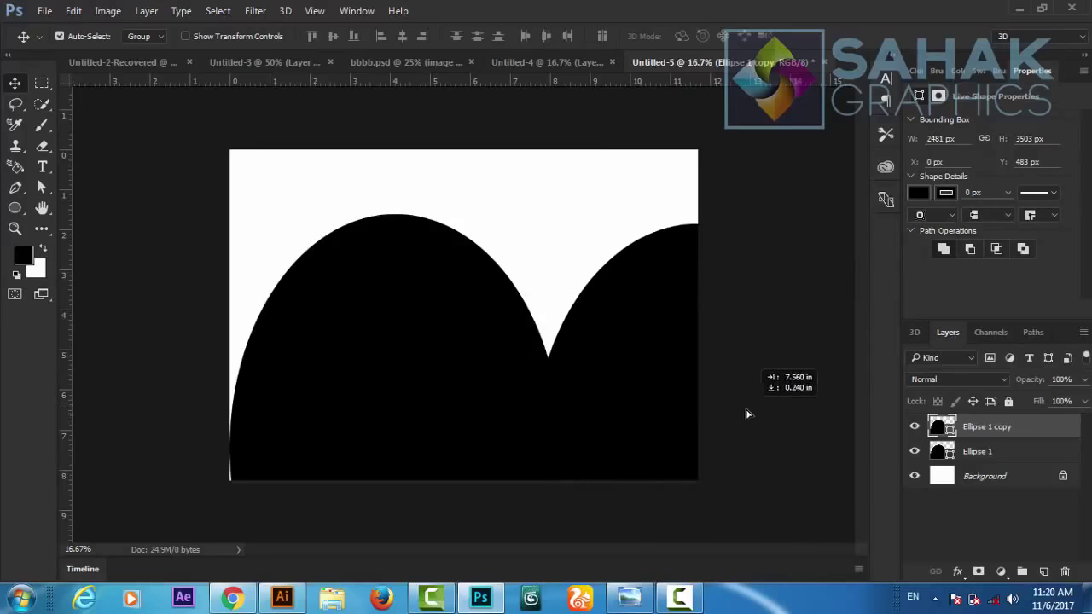
pyautogui.moveTo(725, 437)
pyautogui.mouseDown()
pyautogui.moveTo(774, 431)
pyautogui.moveTo(705, 433)
pyautogui.mouseUp()
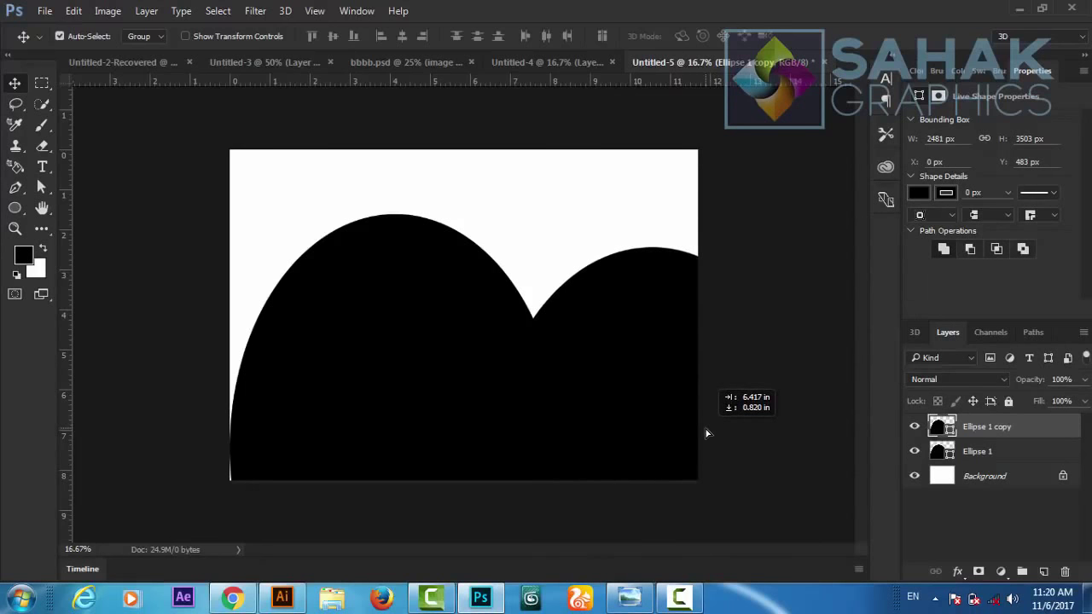
pyautogui.moveTo(706, 433); pyautogui.dragTo(705, 433)
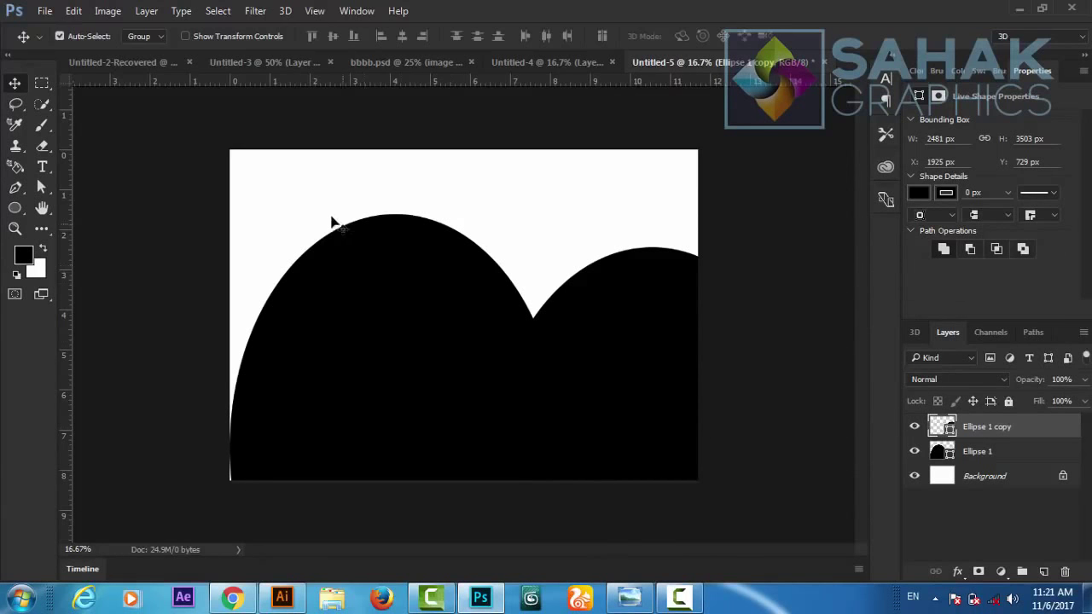
# - Raise both ellipses together so they hang from the canvas top as a wavy band
pyautogui.keyDown('shift'); pyautogui.click(985, 450); pyautogui.keyUp('shift')
pyautogui.moveTo(544, 324)
pyautogui.mouseDown()
pyautogui.moveTo(526, 287)
pyautogui.moveTo(496, 34)
pyautogui.mouseUp()
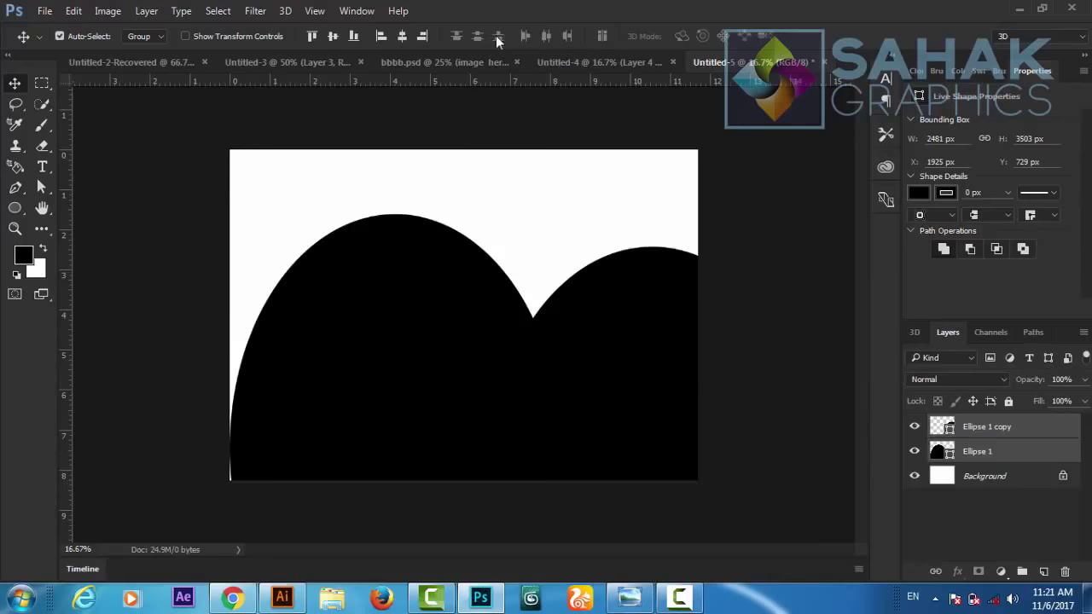
pyautogui.moveTo(591, 355)
pyautogui.mouseDown()
pyautogui.moveTo(563, 196)
pyautogui.moveTo(597, 264)
pyautogui.moveTo(608, 264)
pyautogui.mouseUp()
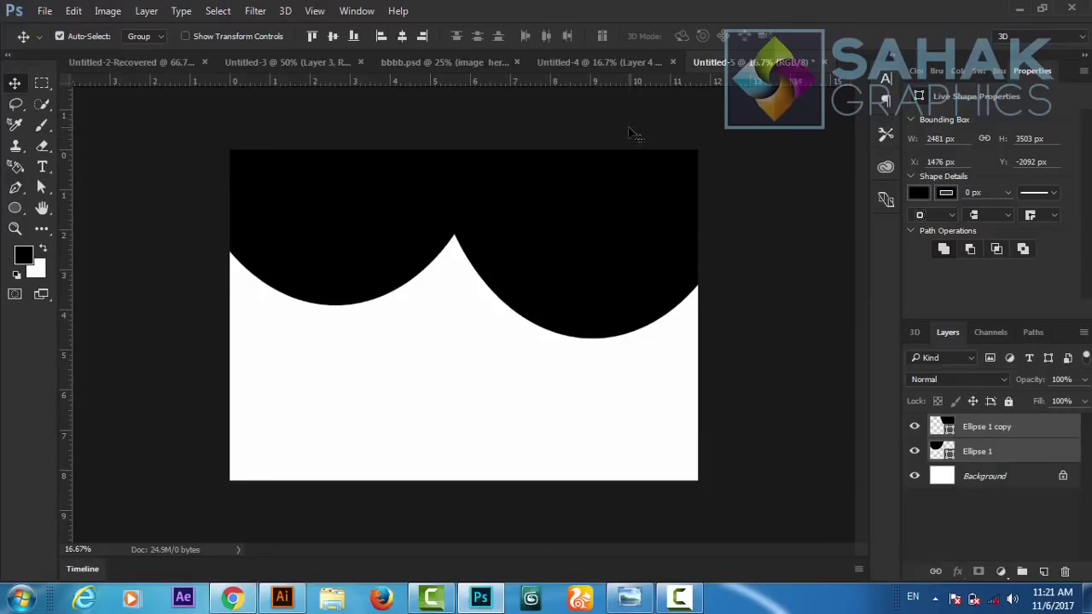
# - Tilt the Ellipse 1 copy to 6.21° and nudge it slightly down-left, checking the reference brochure
pyautogui.click(608, 62)
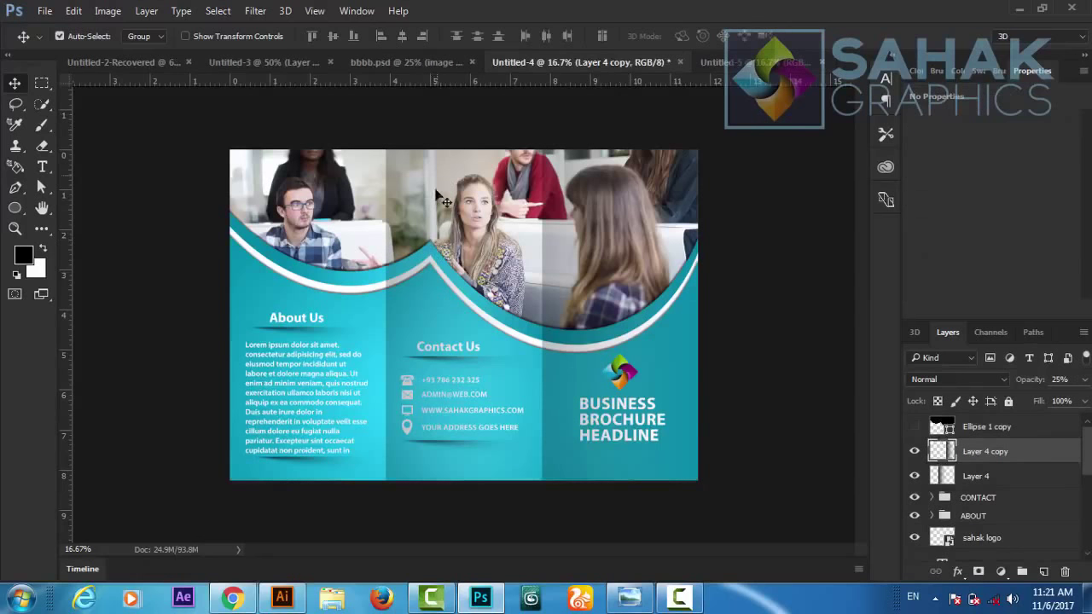
pyautogui.click(715, 61)
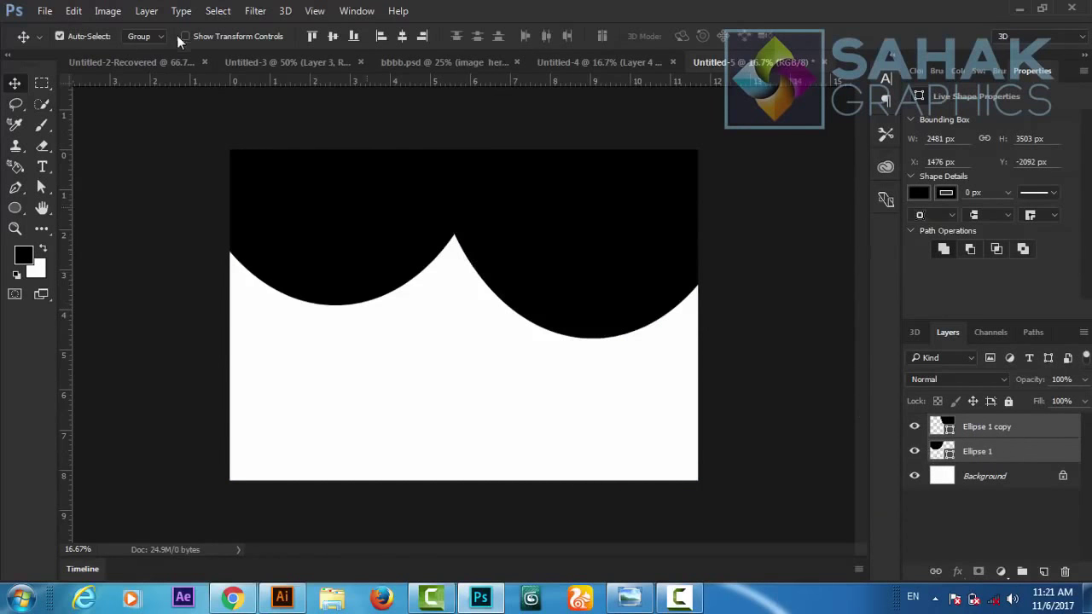
pyautogui.click(73, 11)
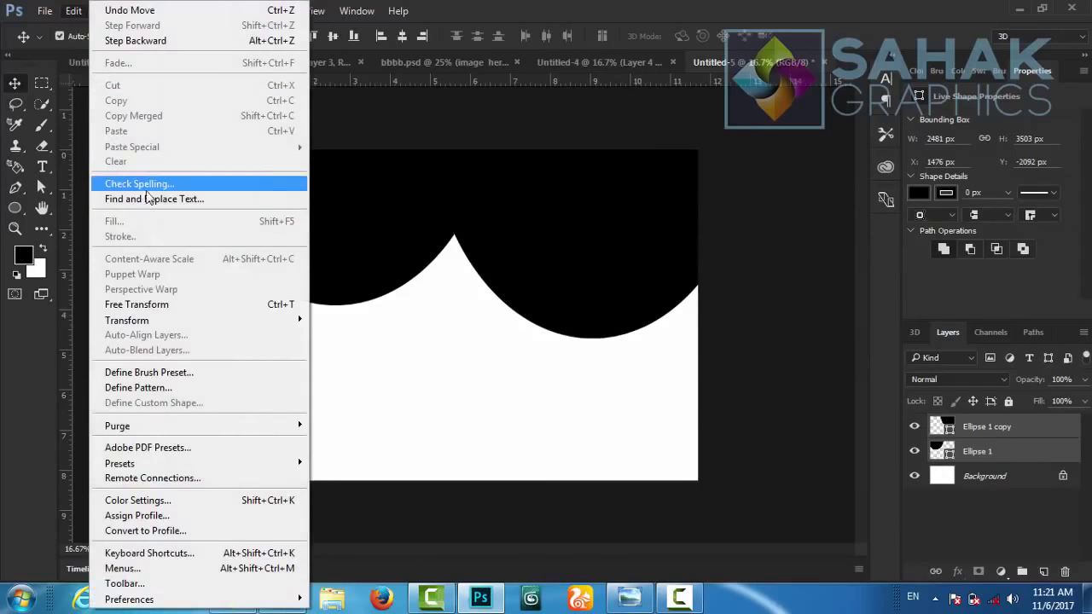
pyautogui.click(155, 305)
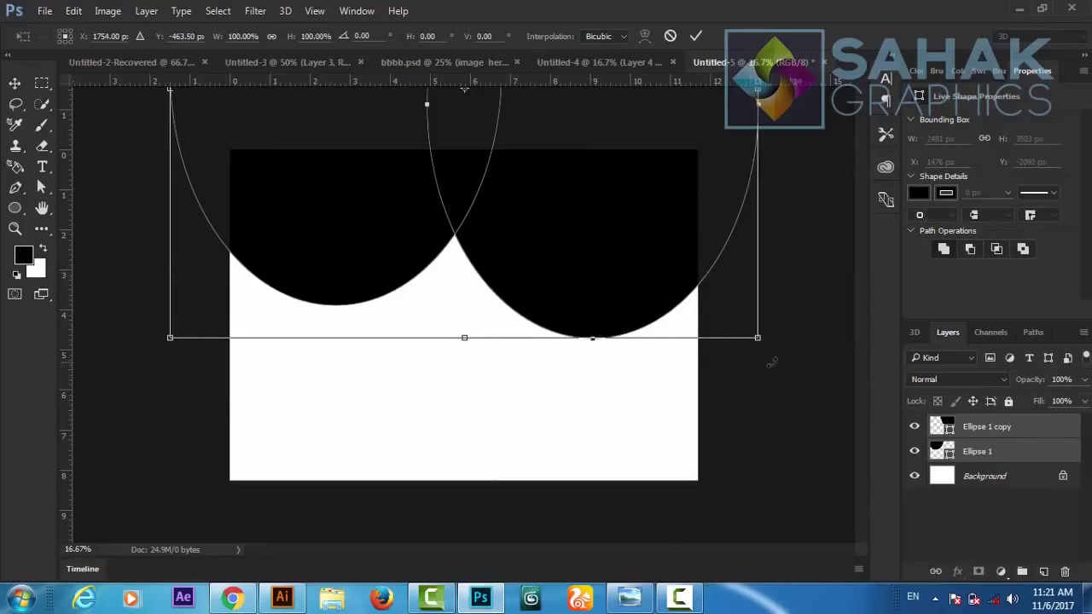
pyautogui.moveTo(771, 363); pyautogui.dragTo(739, 404)
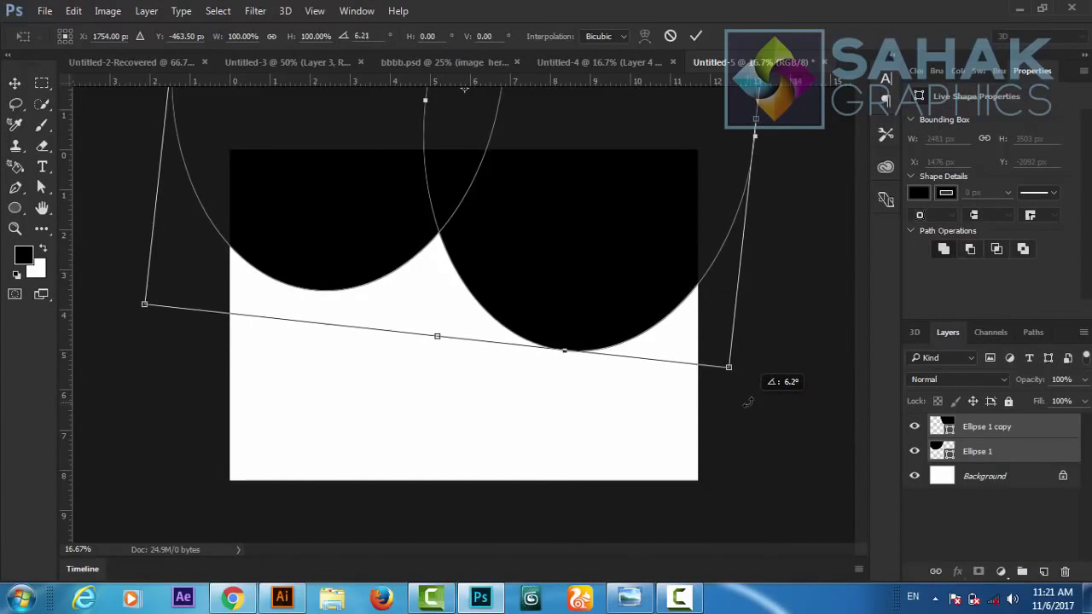
pyautogui.moveTo(740, 405); pyautogui.dragTo(713, 355)
pyautogui.moveTo(617, 268); pyautogui.dragTo(607, 272)
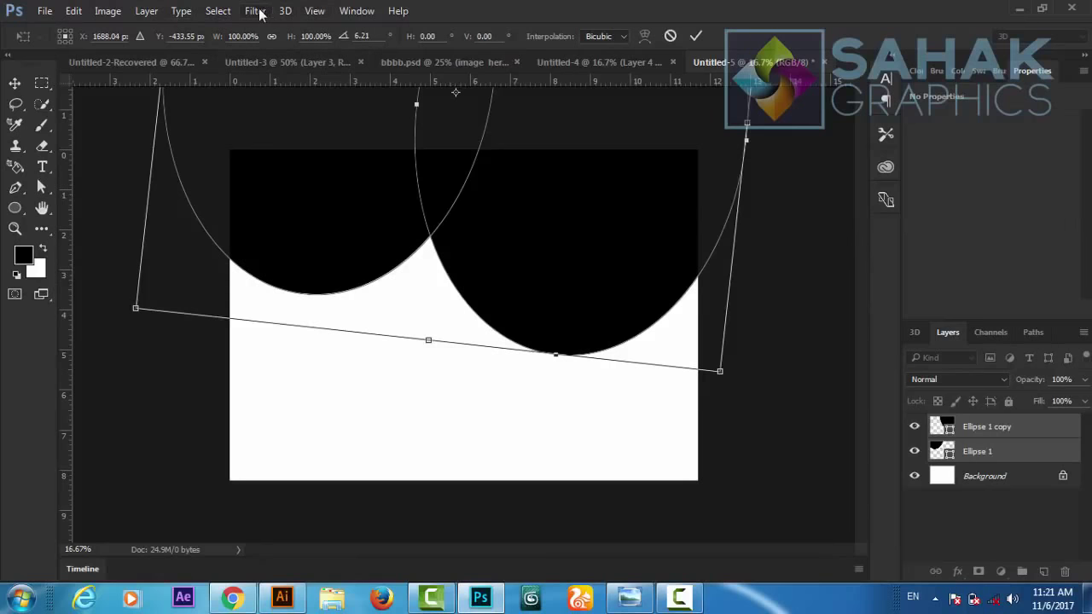
pyautogui.click(696, 36)
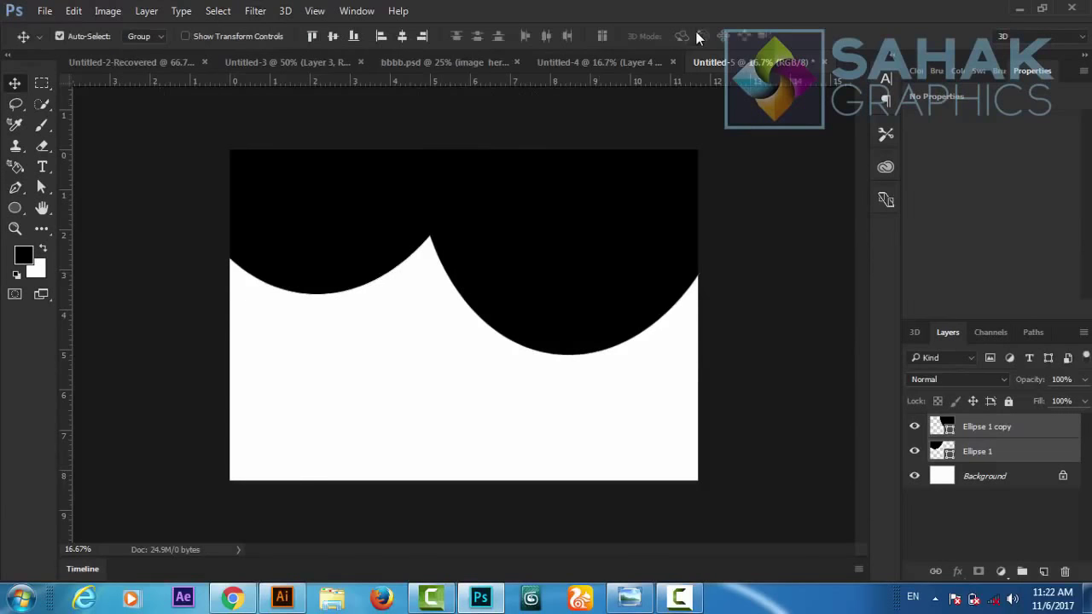
pyautogui.click(594, 60)
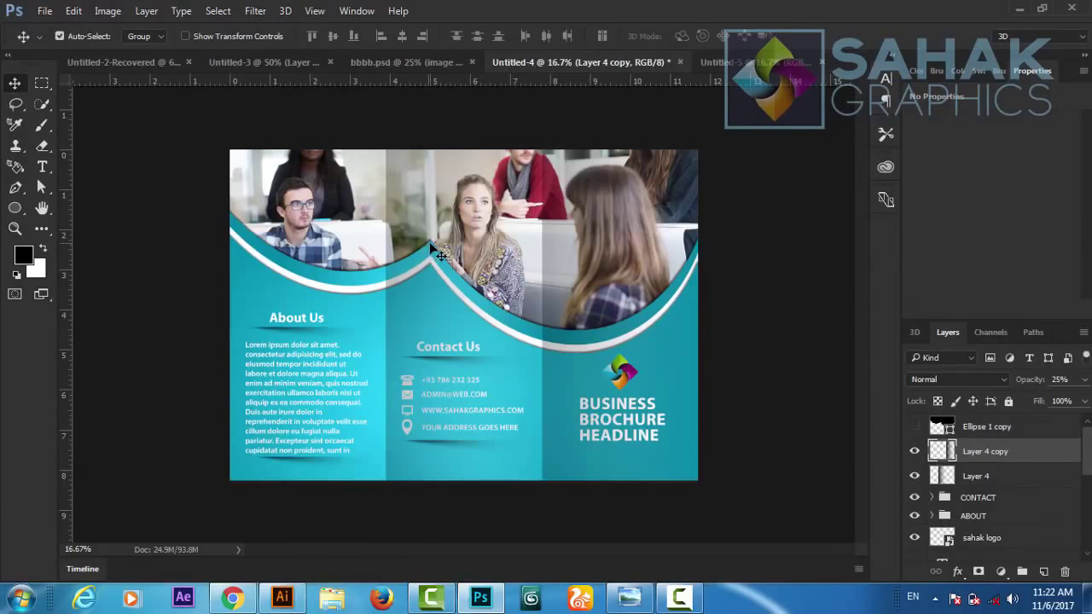
pyautogui.click(729, 63)
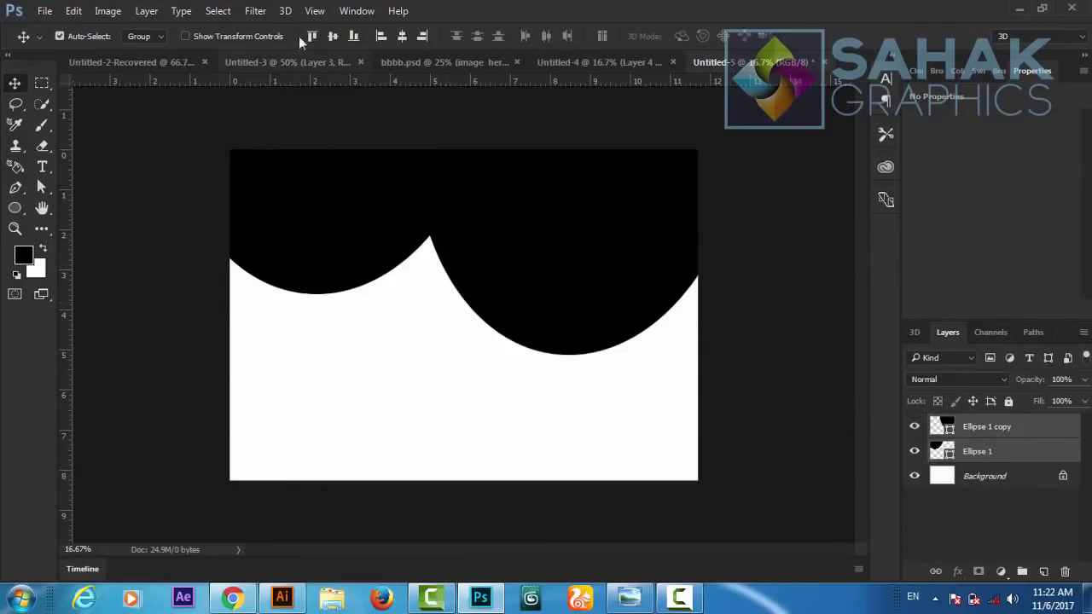
# - Add a vertical guide at 1169.3px
pyautogui.click(316, 12)
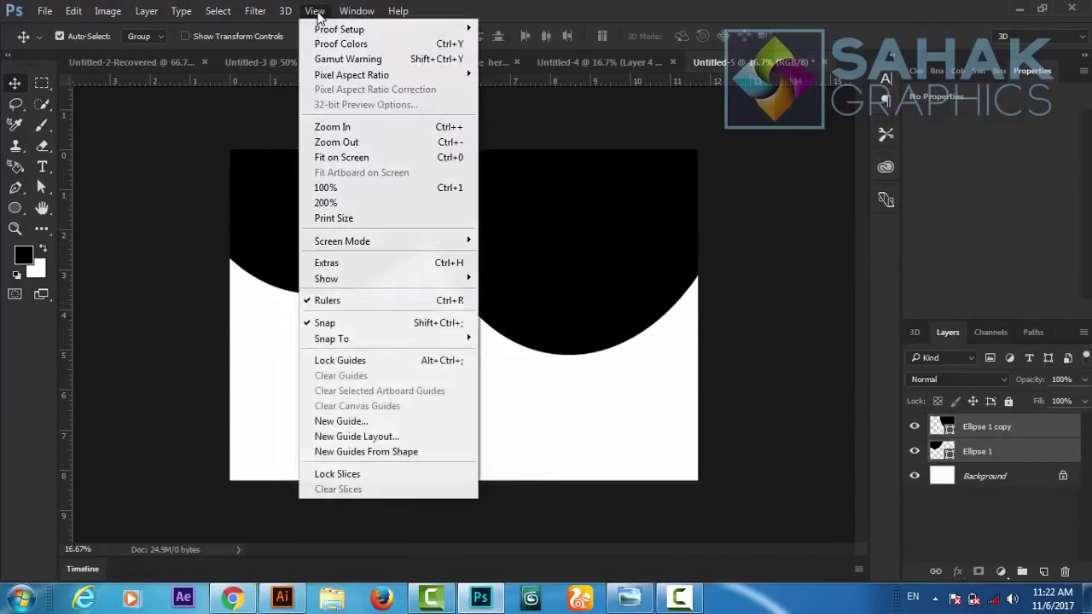
pyautogui.click(359, 423)
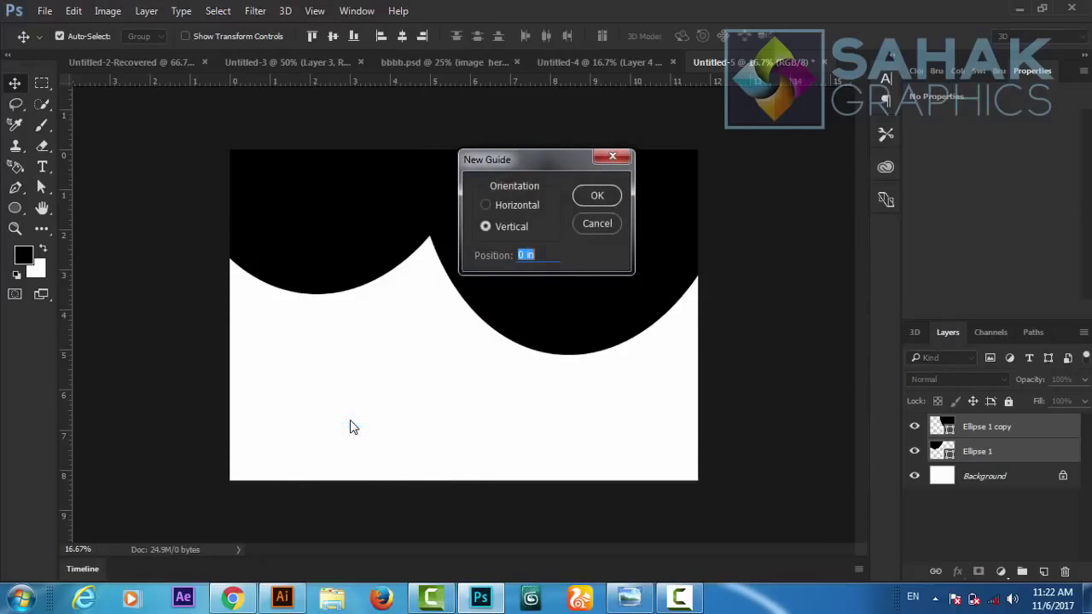
pyautogui.write('1169.3p')
pyautogui.write('x')
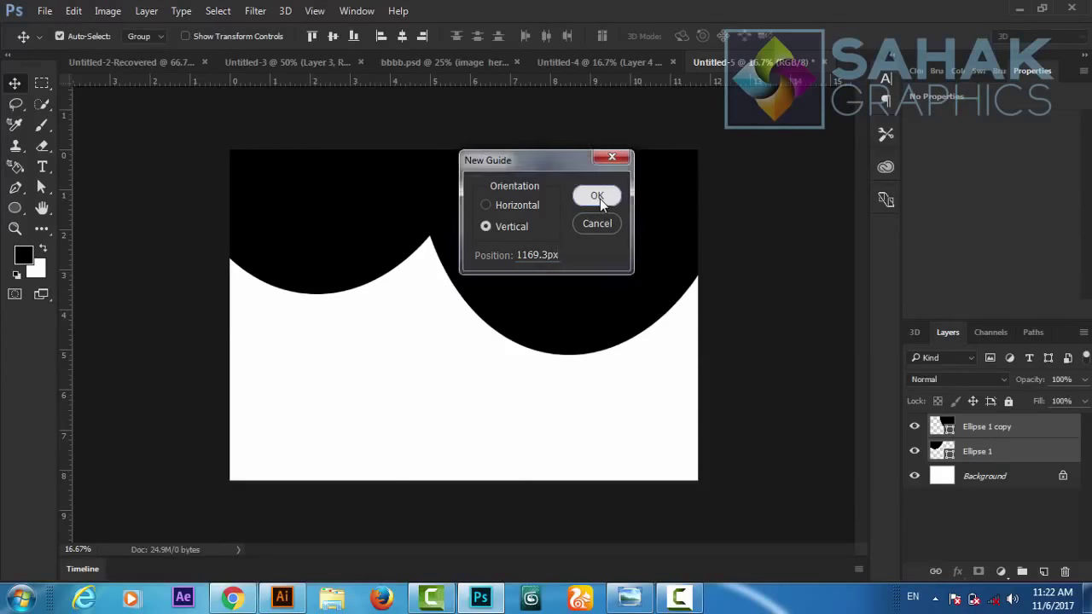
pyautogui.click(599, 198)
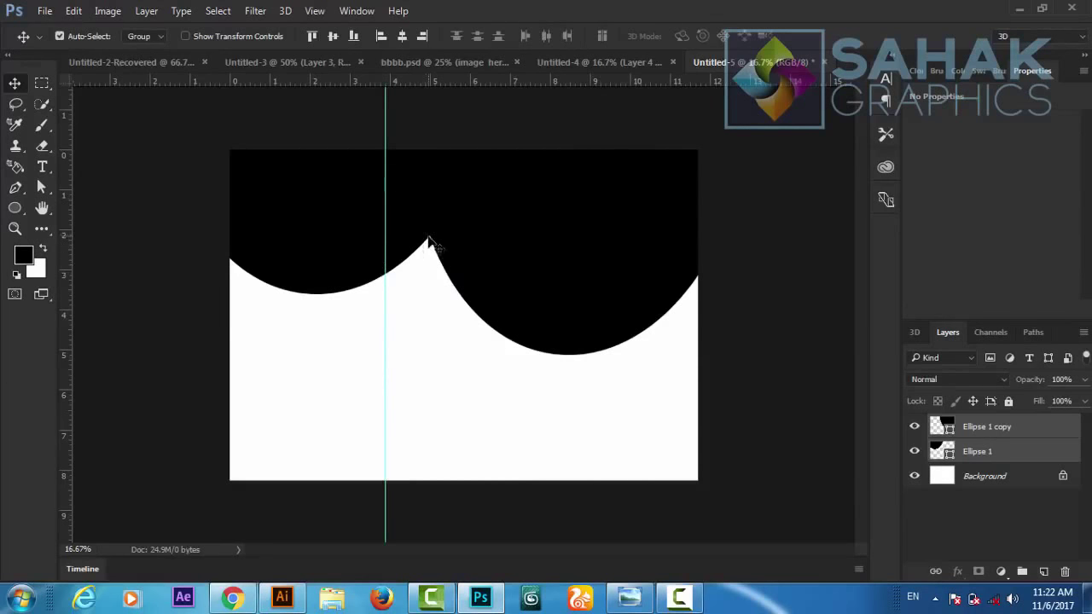
pyautogui.click(593, 62)
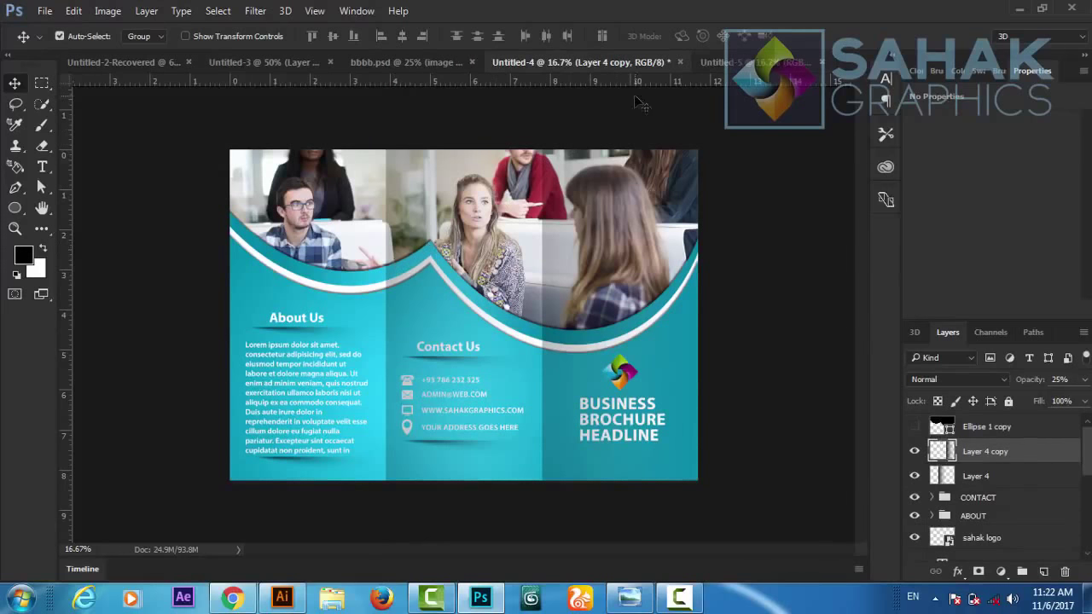
pyautogui.click(712, 63)
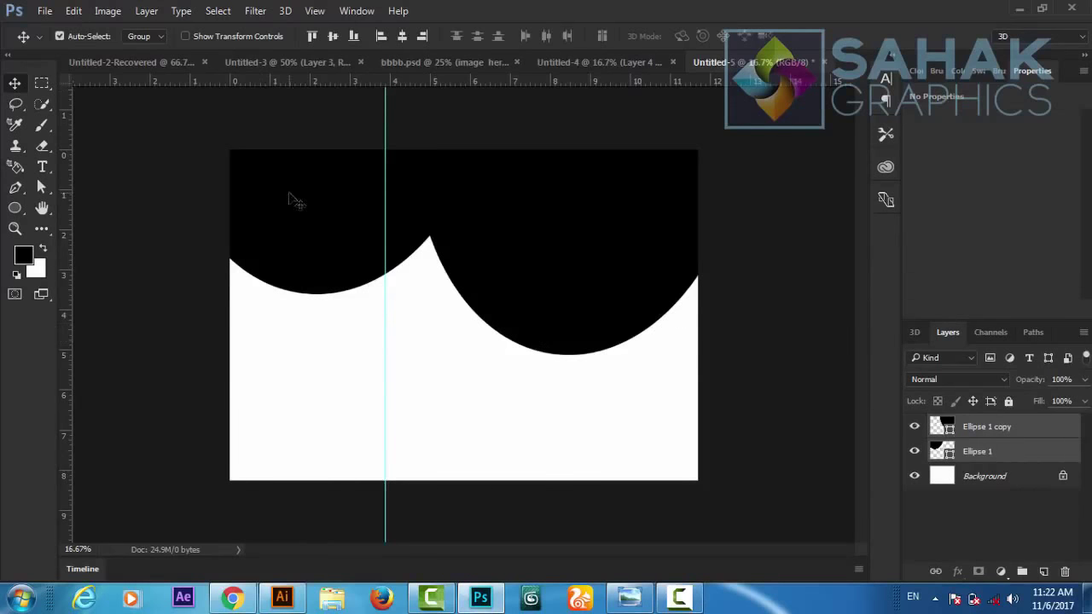
# - Add a second vertical guide at 2338.6px
pyautogui.click(321, 12)
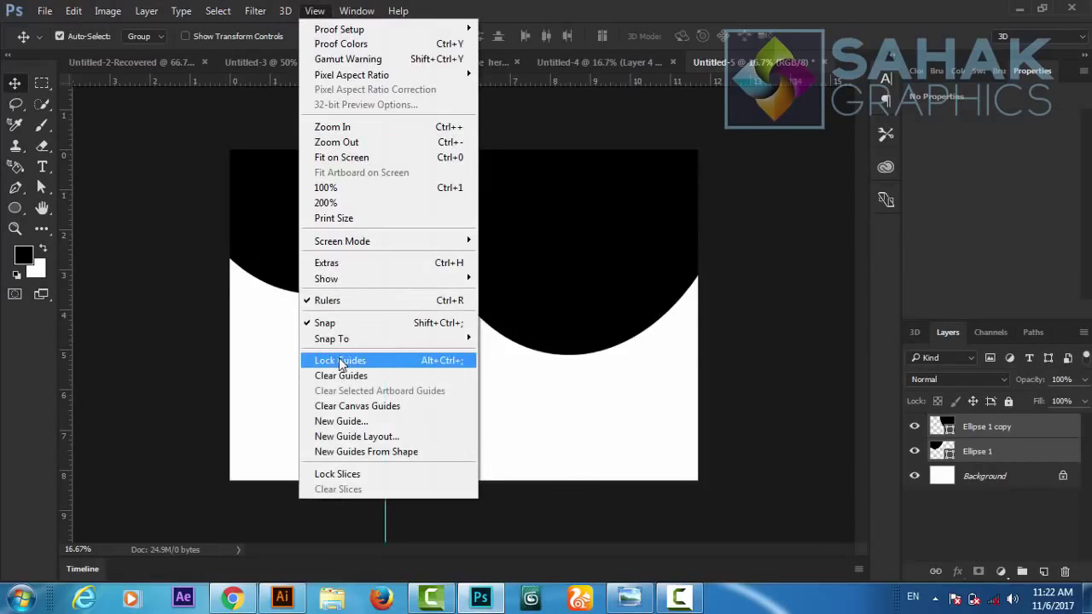
pyautogui.click(341, 421)
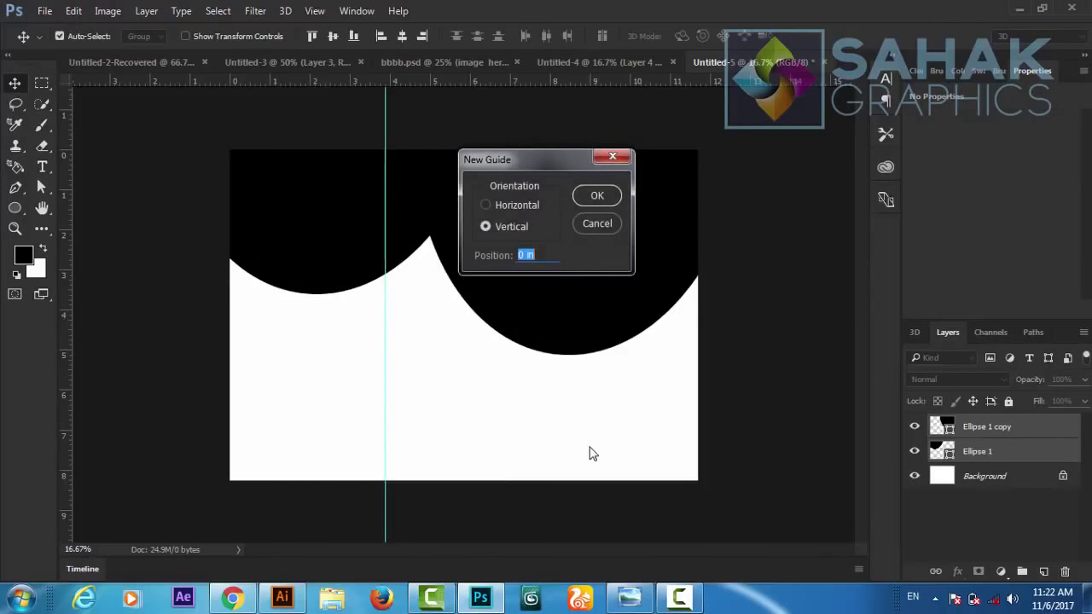
pyautogui.write('233')
pyautogui.write('8.6p')
pyautogui.write('x')
pyautogui.click(596, 197)
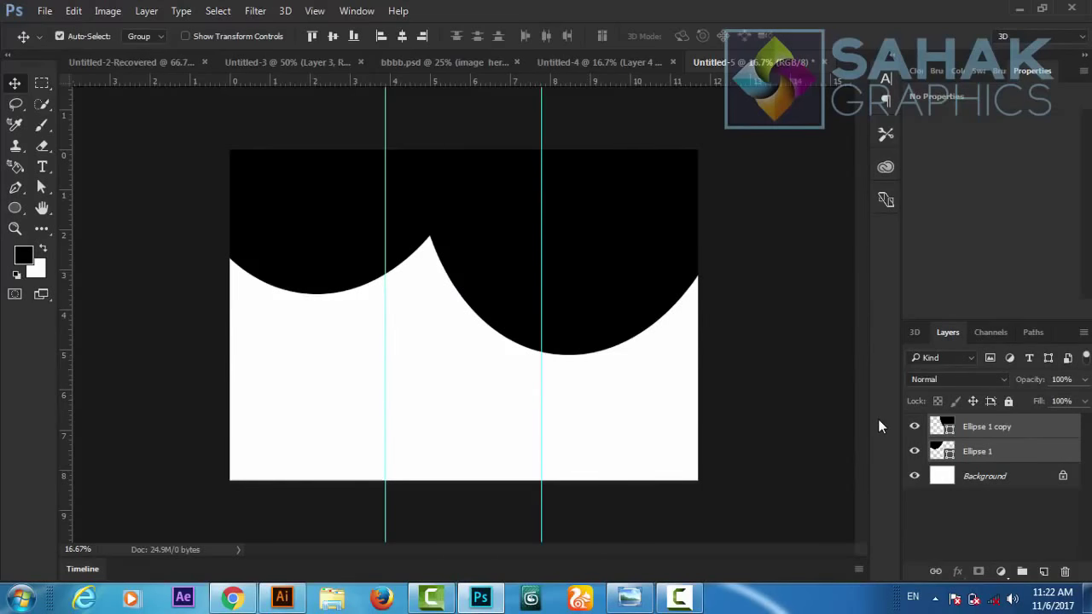
# - Select Ellipse 1 and Ellipse 1 copy together and merge them into one Ellipse 1 copy shape
pyautogui.click(986, 450)
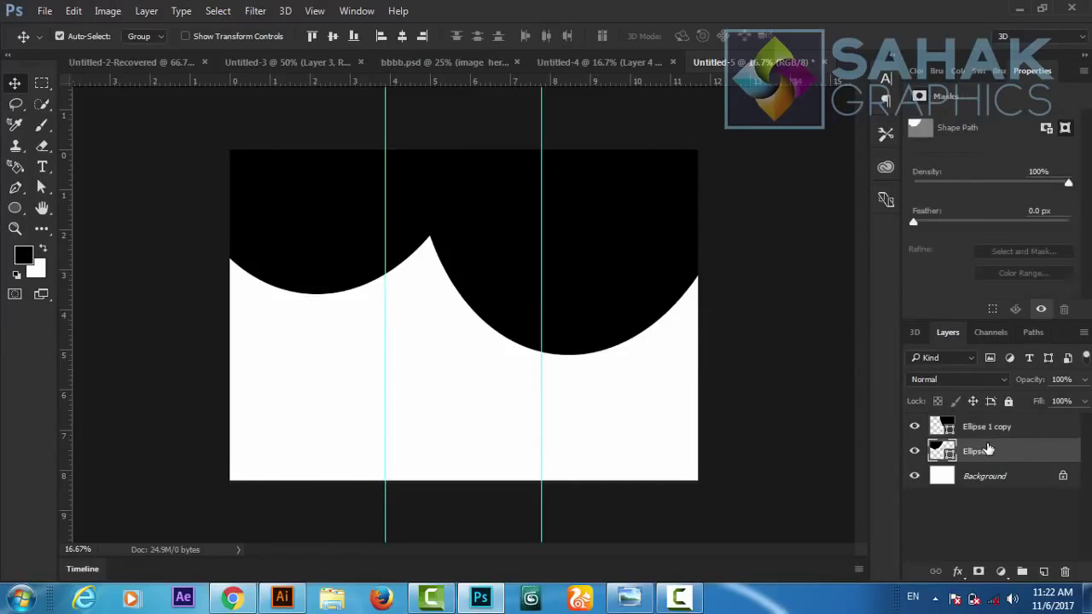
pyautogui.keyDown('shift'); pyautogui.click(979, 427); pyautogui.keyUp('shift')
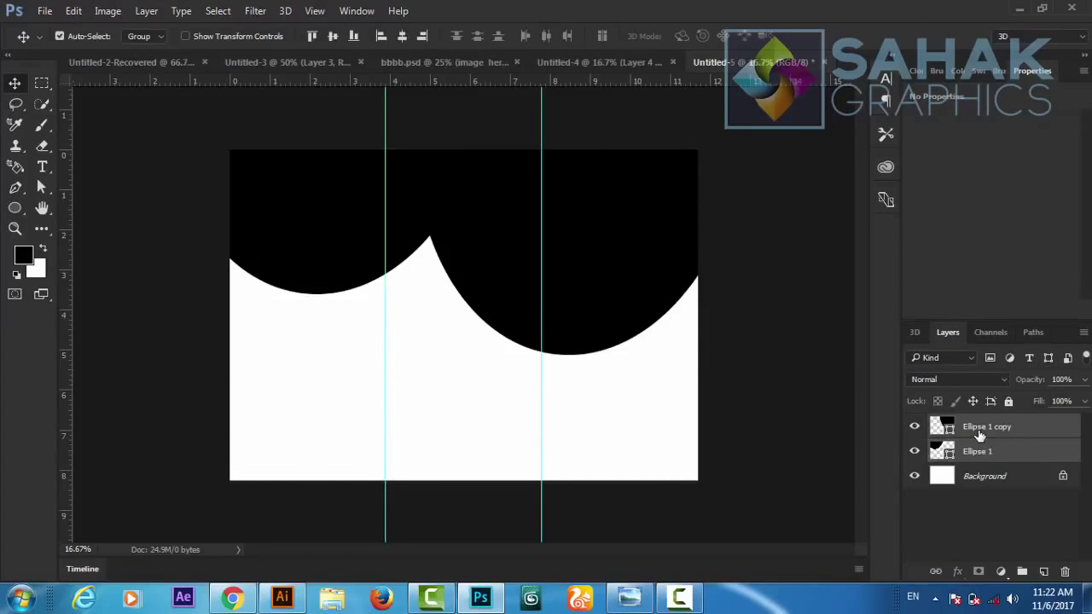
pyautogui.rightClick(979, 434)
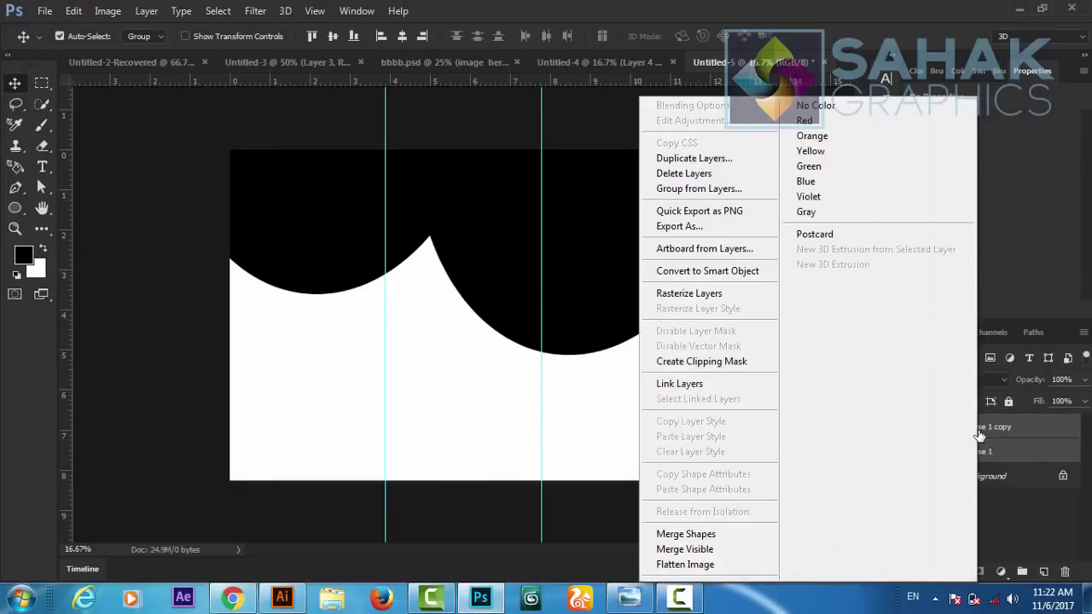
pyautogui.click(689, 536)
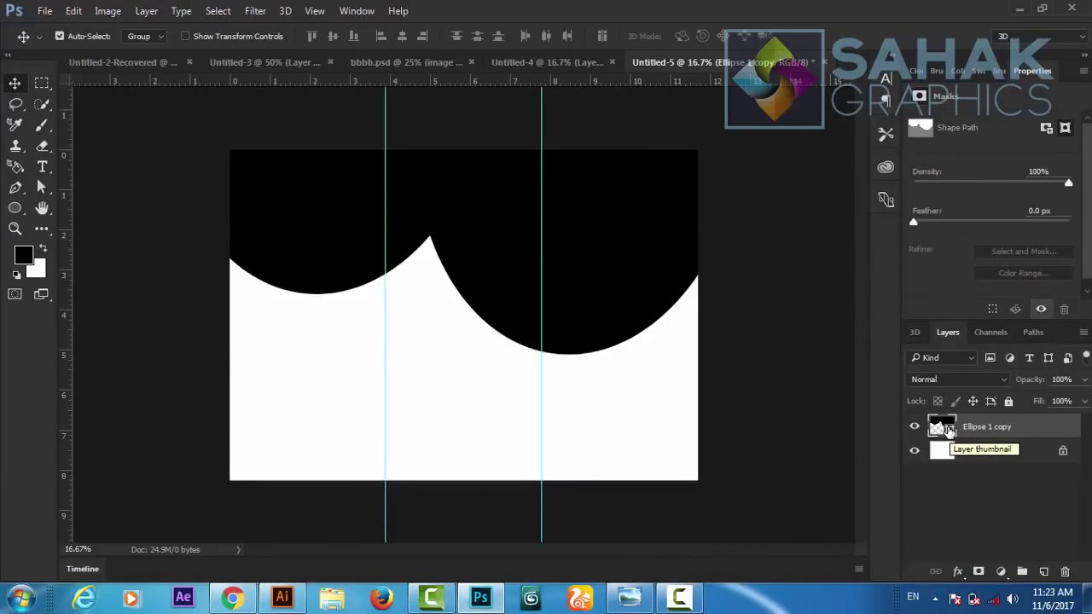
pyautogui.keyDown('ctrl'); pyautogui.click(949, 430); pyautogui.keyUp('ctrl')
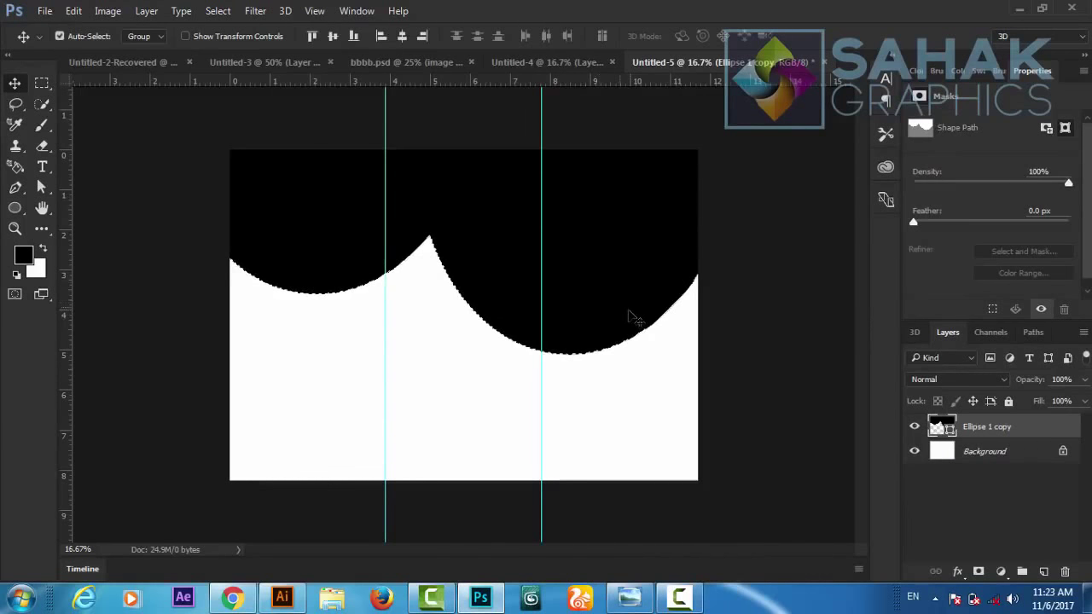
pyautogui.click(218, 11)
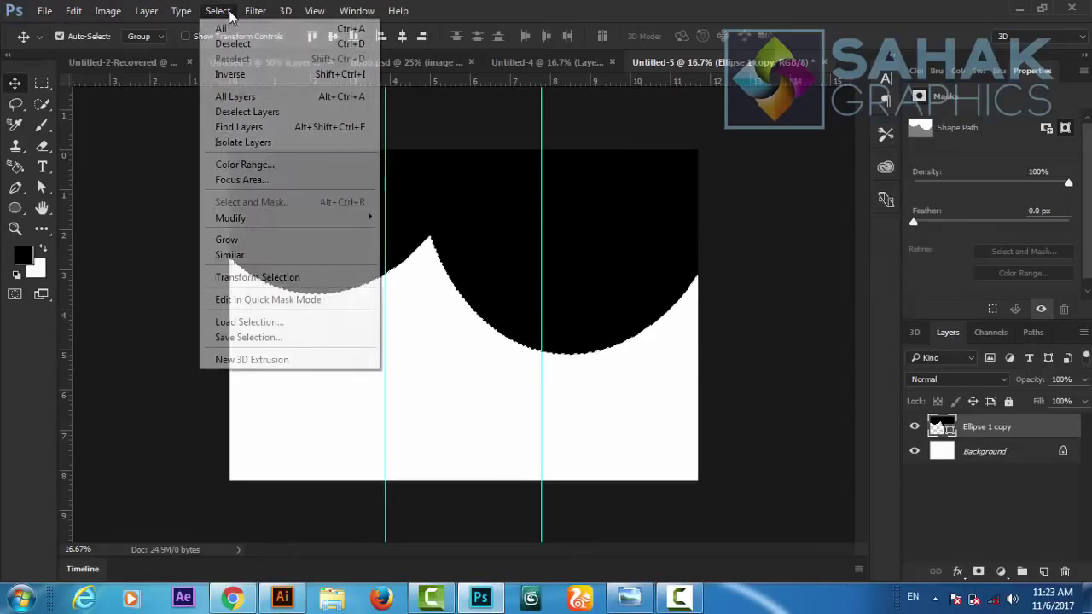
pyautogui.click(280, 323)
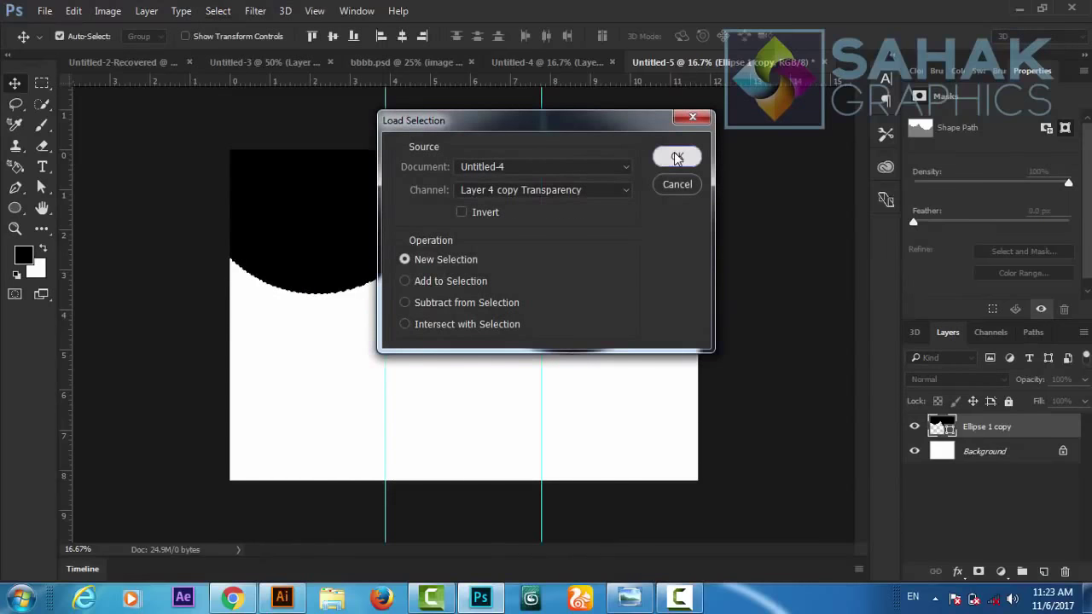
pyautogui.click(676, 159)
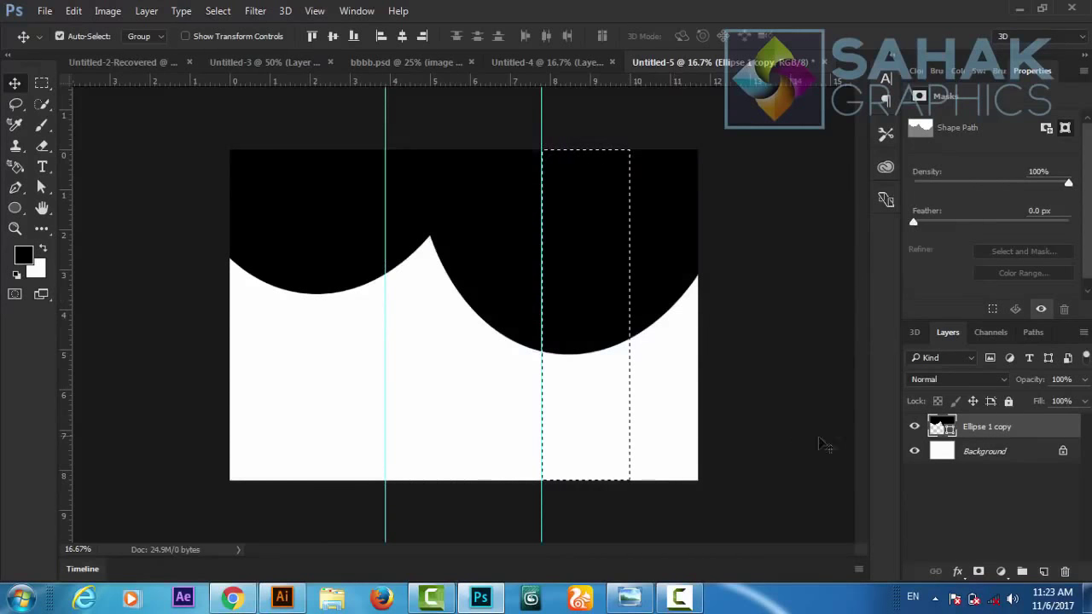
pyautogui.hotkey('ctrl', 'd')
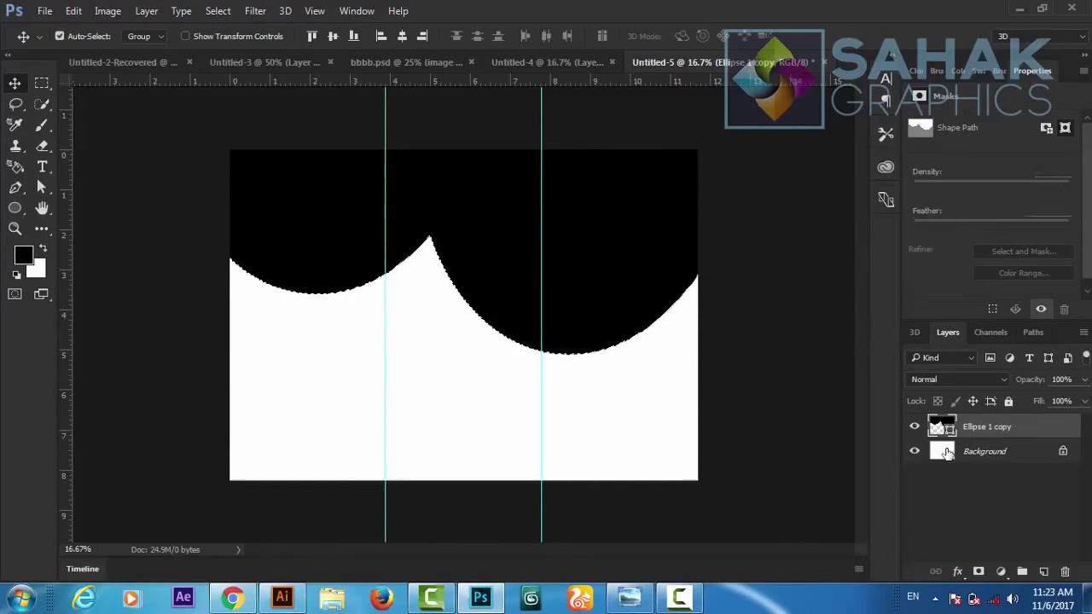
pyautogui.click(946, 453)
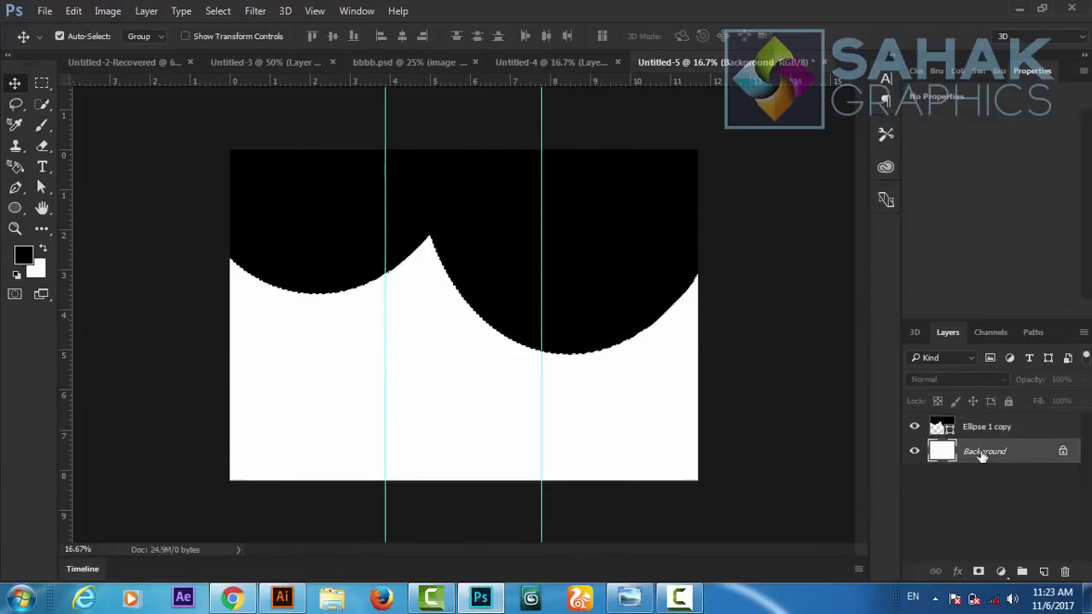
# - Convert the Background to Layer 0 and delete the wave-shape selection from it
pyautogui.doubleClick(982, 453)
pyautogui.click(685, 190)
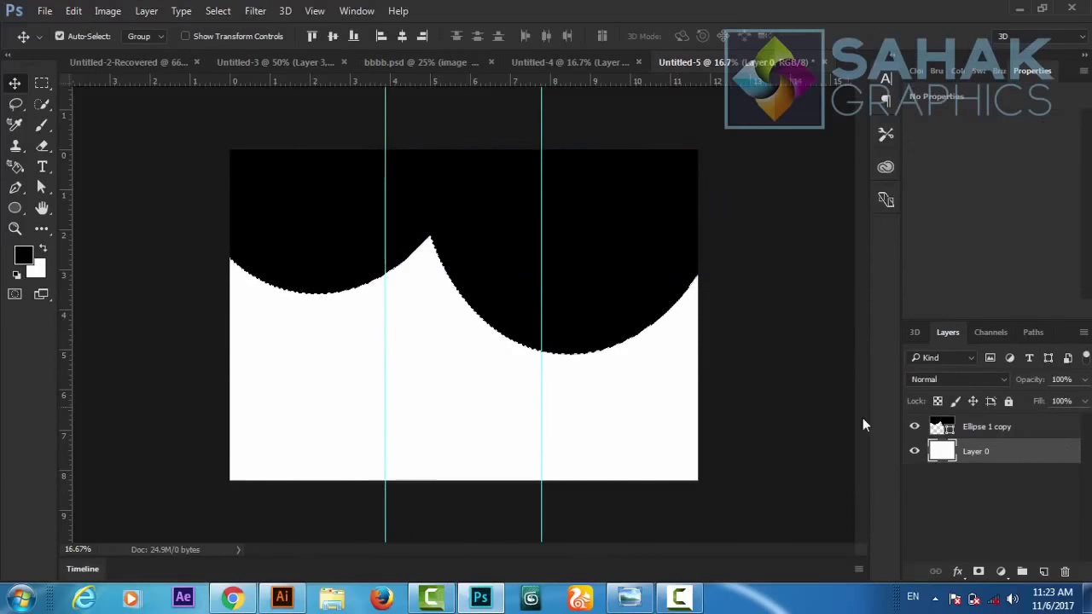
pyautogui.keyDown('ctrl'); pyautogui.click(940, 429); pyautogui.keyUp('ctrl')
pyautogui.click(914, 427)
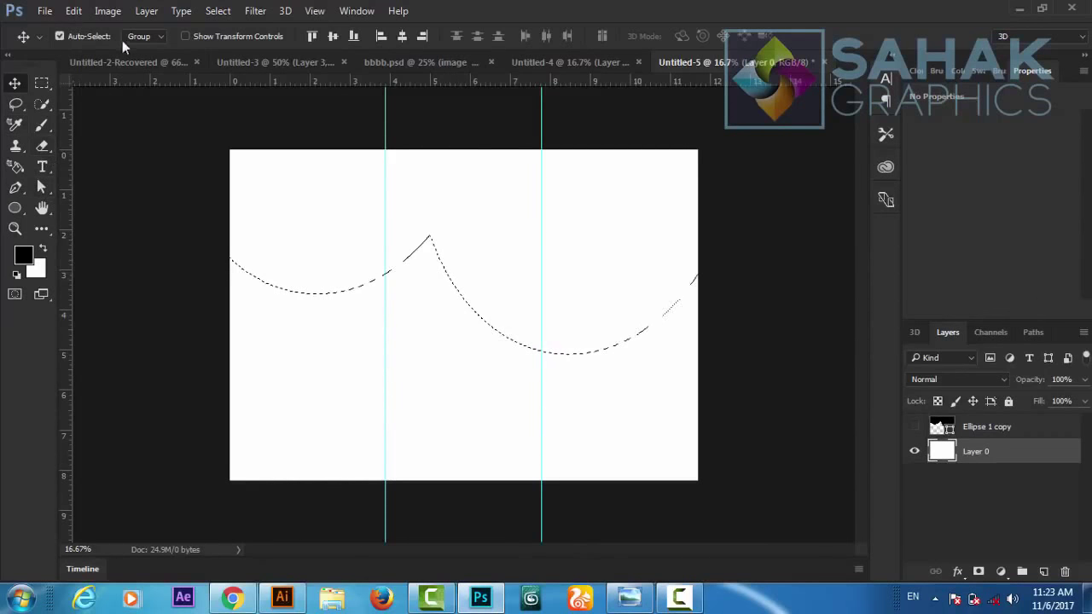
pyautogui.click(107, 12)
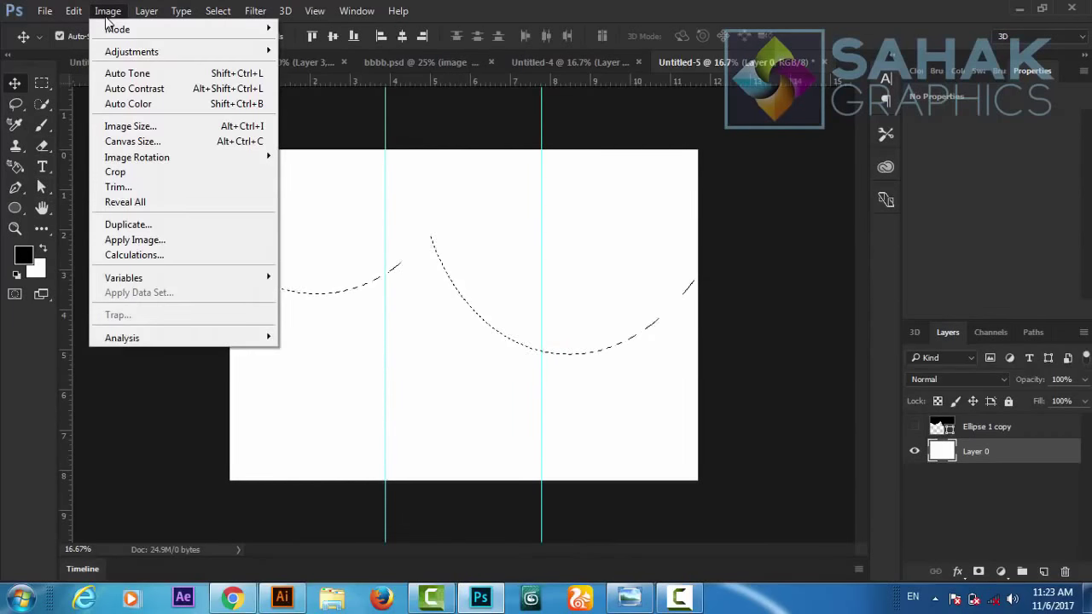
pyautogui.click(139, 12)
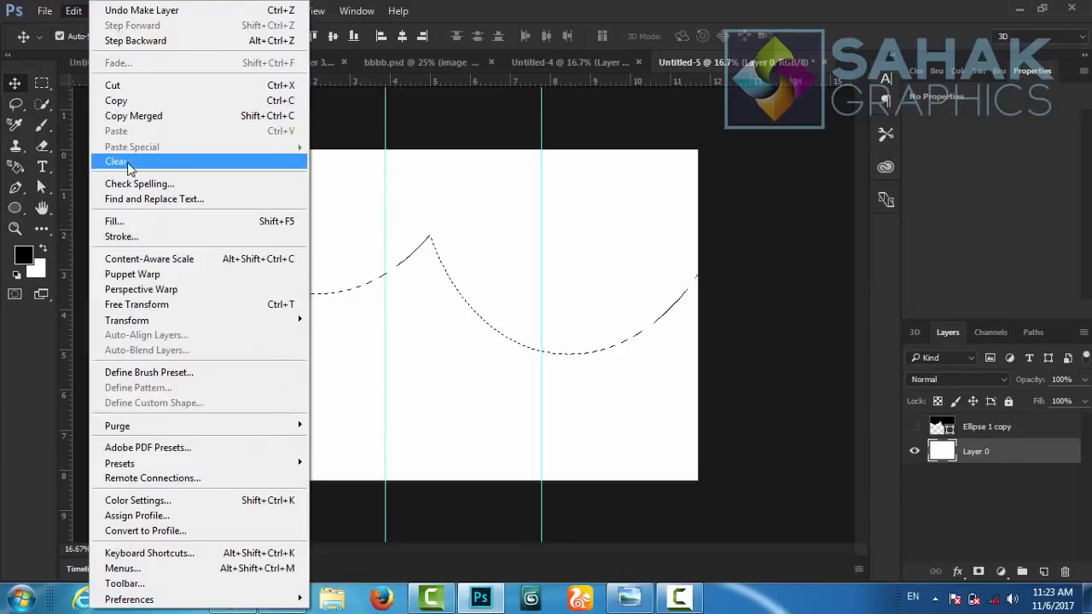
pyautogui.click(132, 161)
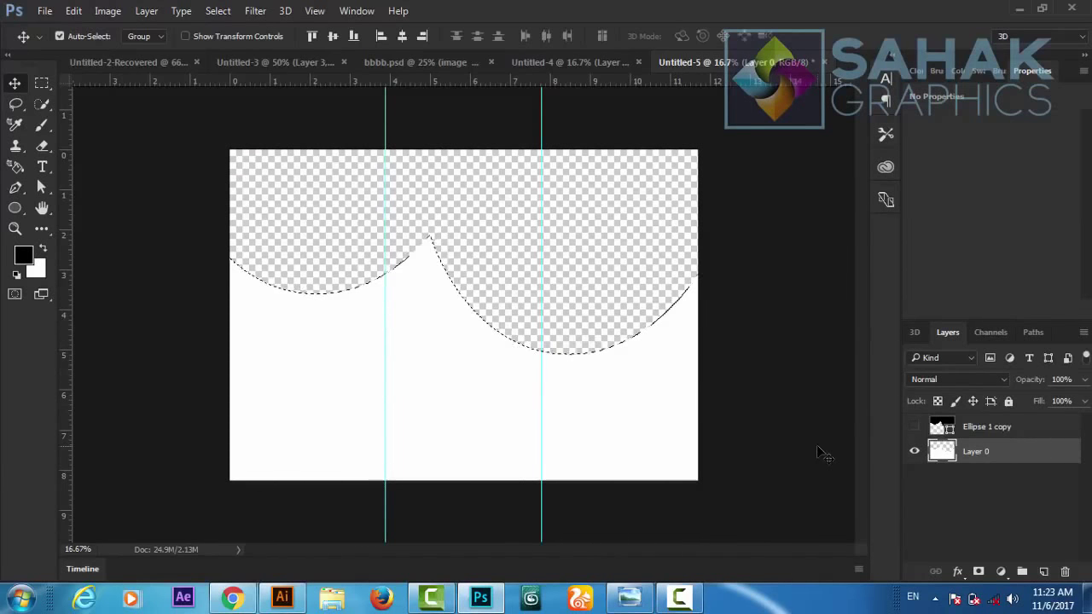
# - Fit the whole page in view and deselect
pyautogui.press('ctrl')
pyautogui.hotkey('ctrl', '+')
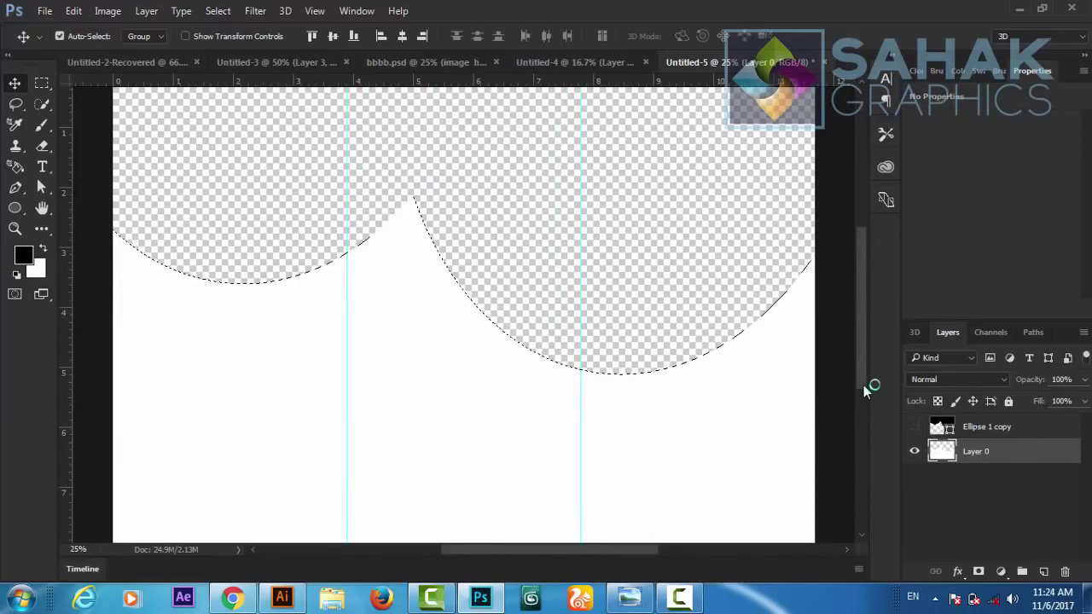
pyautogui.moveTo(862, 374); pyautogui.dragTo(864, 388)
pyautogui.hotkey('ctrl', '-')
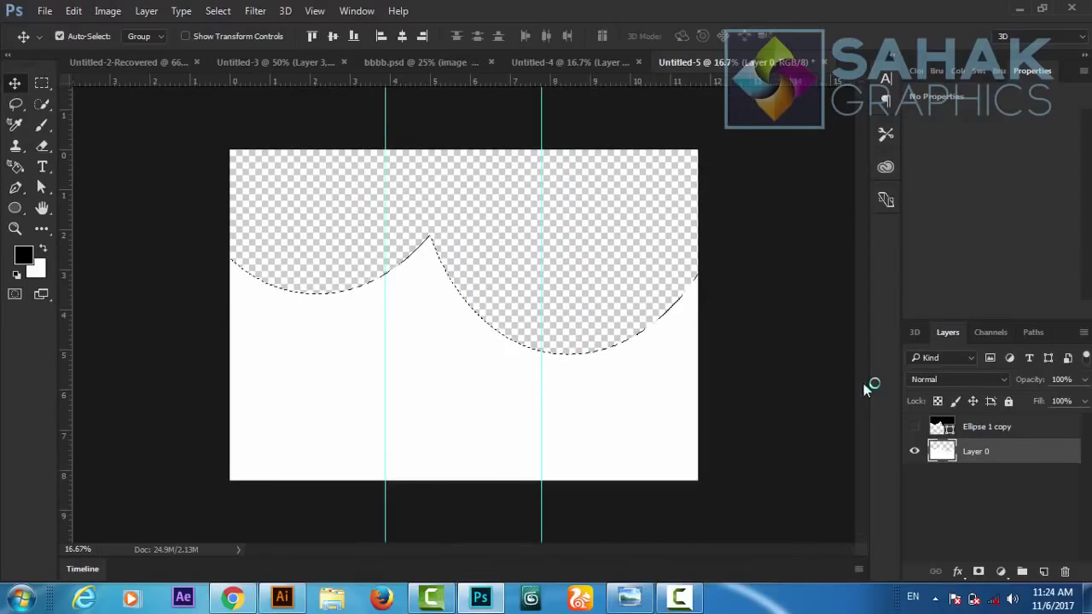
pyautogui.click(217, 11)
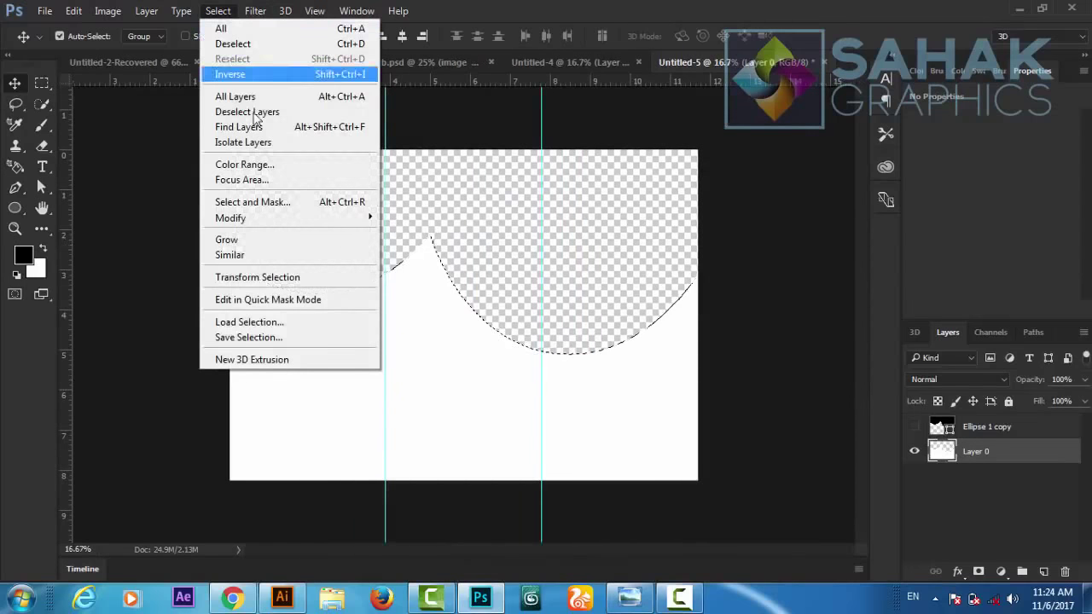
pyautogui.click(243, 48)
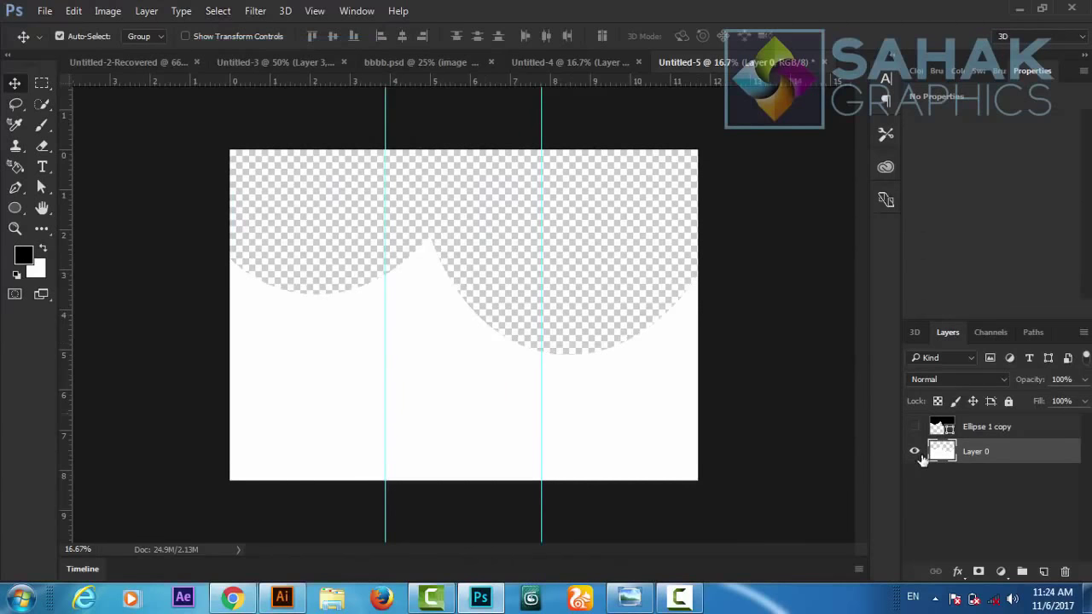
# - Add a Gradient Overlay effect to Layer 0 and open its gradient for editing
pyautogui.click(957, 571)
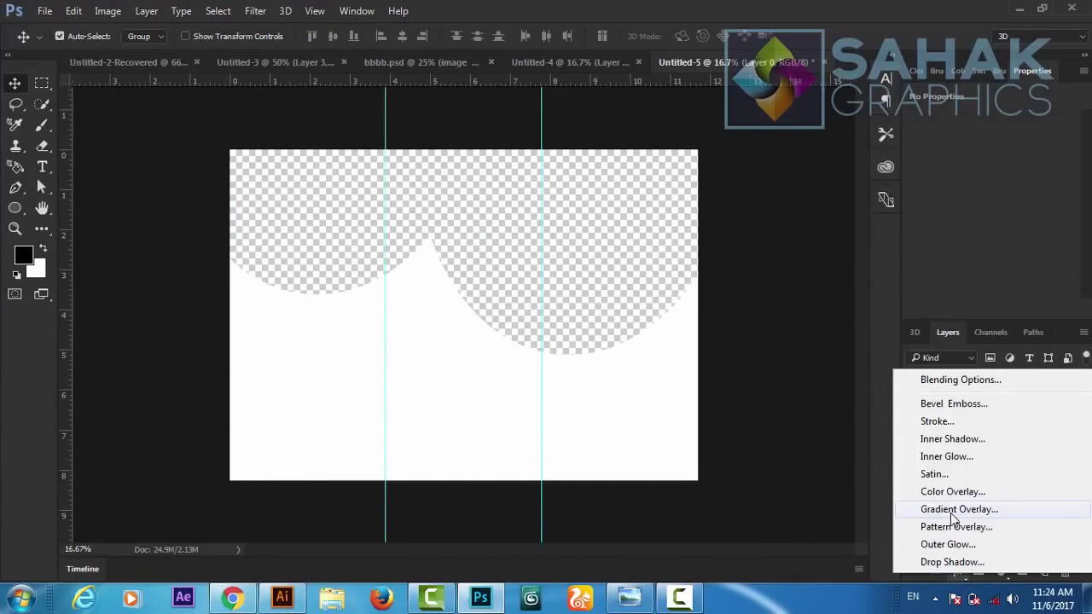
pyautogui.click(952, 510)
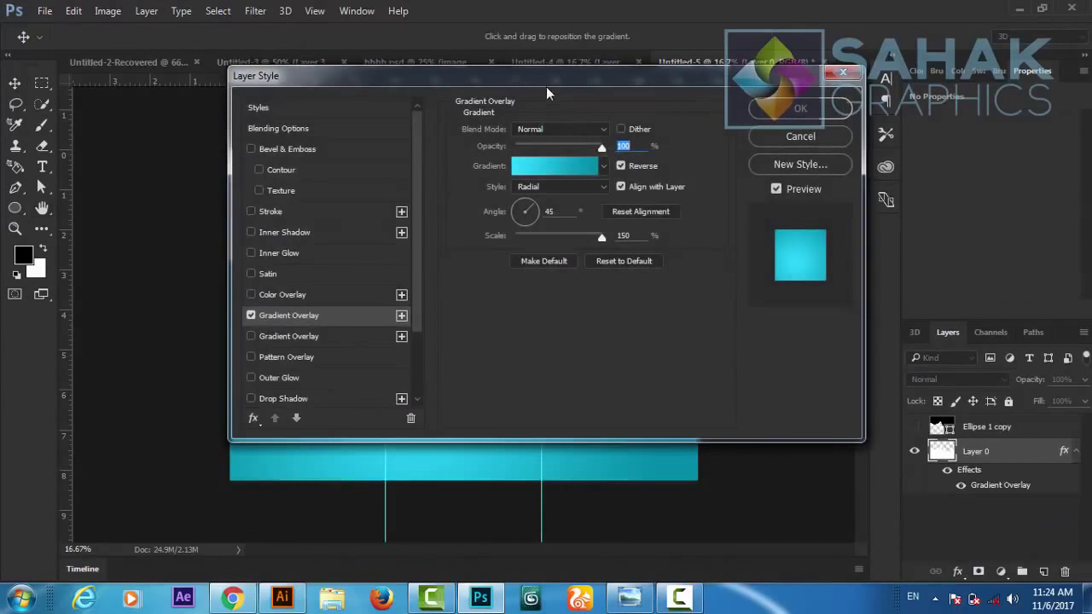
pyautogui.moveTo(546, 87); pyautogui.dragTo(584, 130)
pyautogui.click(645, 219)
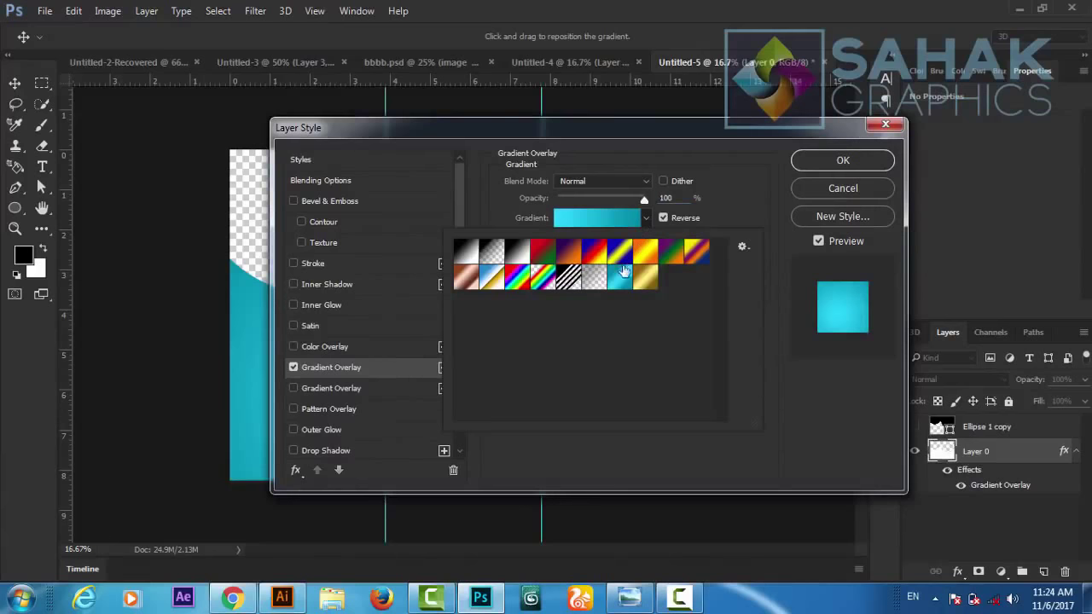
pyautogui.click(617, 221)
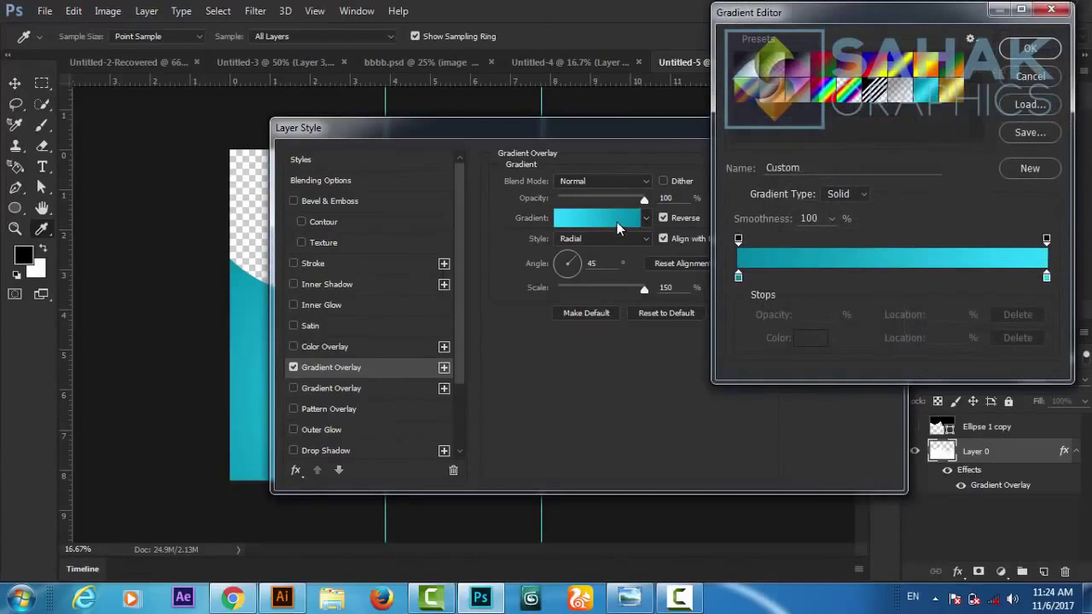
# - Set the gradient stops to teal 0189a6 and cyan 2ad8fd and apply the radial overlay
pyautogui.click(1046, 277)
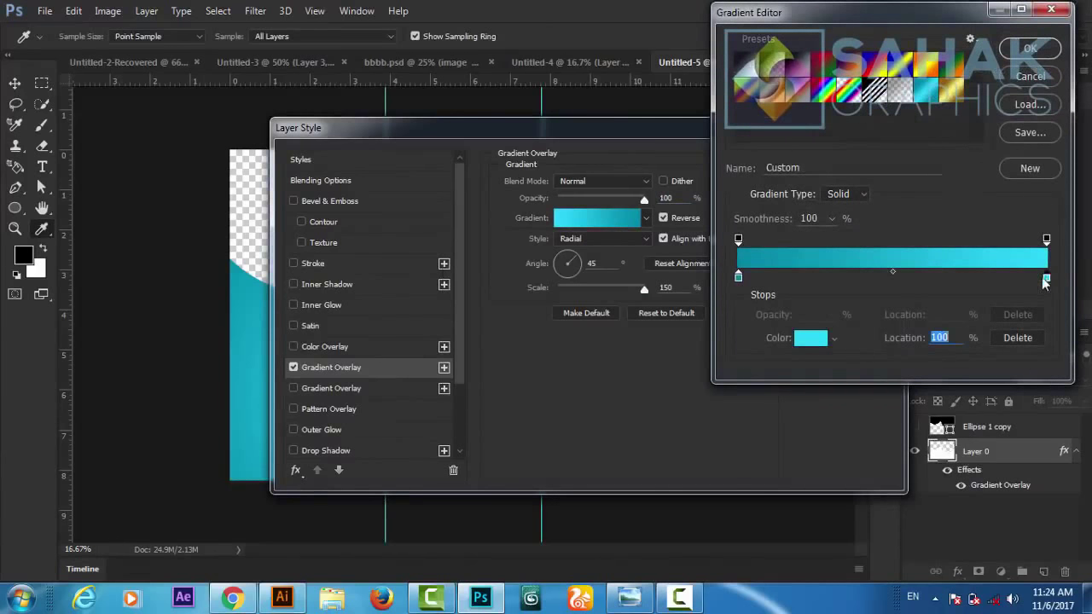
pyautogui.click(810, 338)
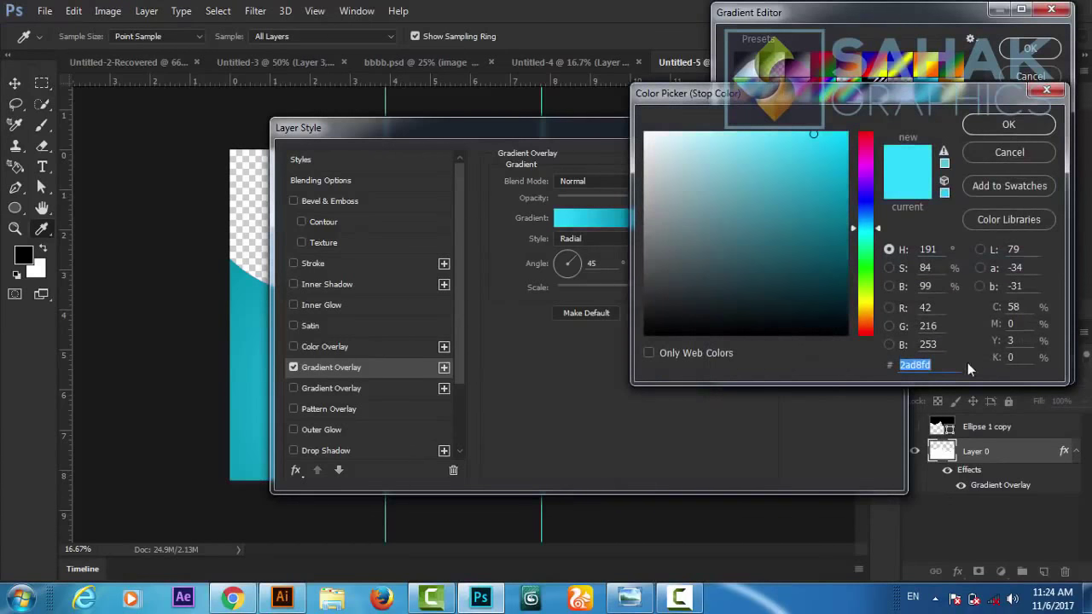
pyautogui.click(1009, 124)
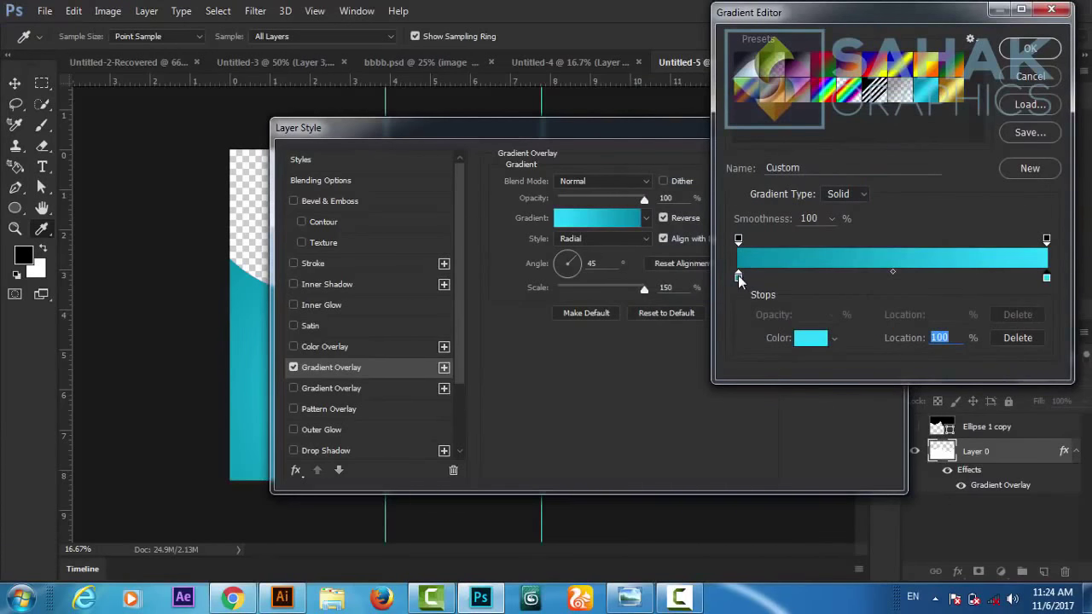
pyautogui.click(738, 276)
pyautogui.click(806, 339)
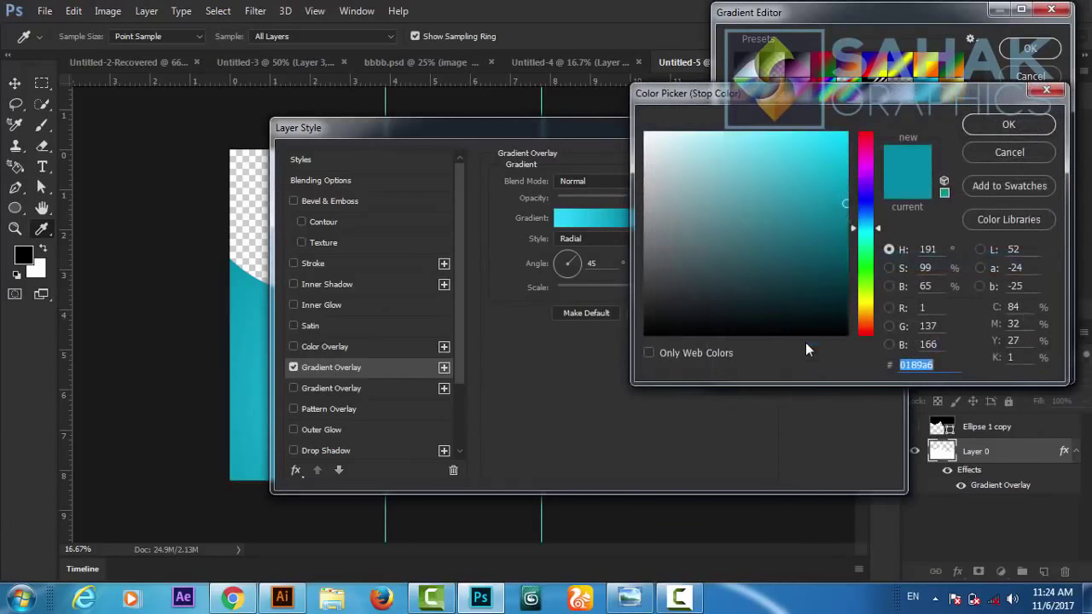
pyautogui.click(992, 125)
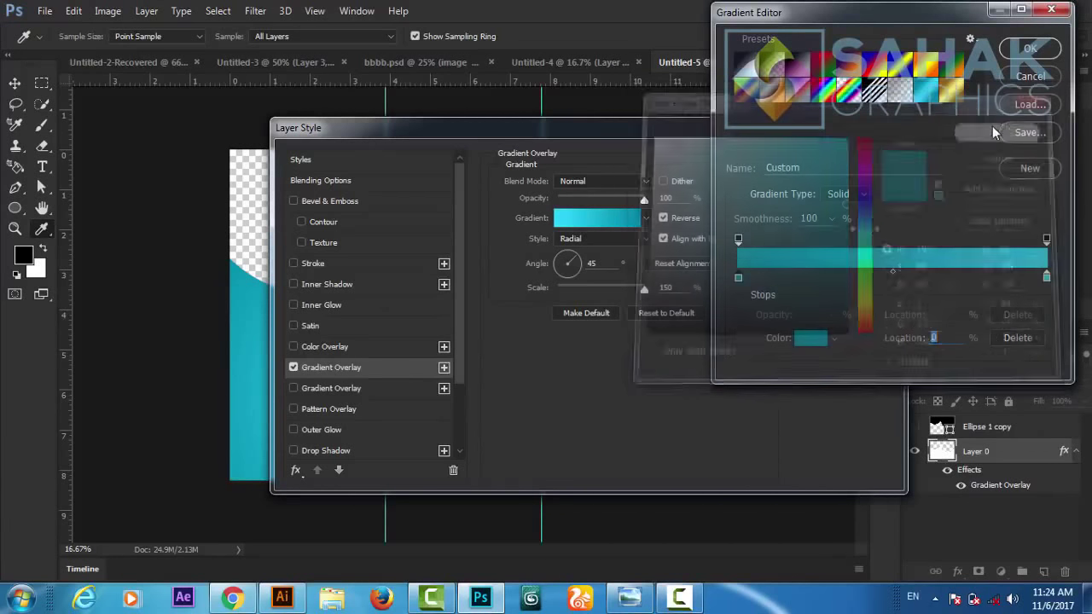
pyautogui.click(1025, 49)
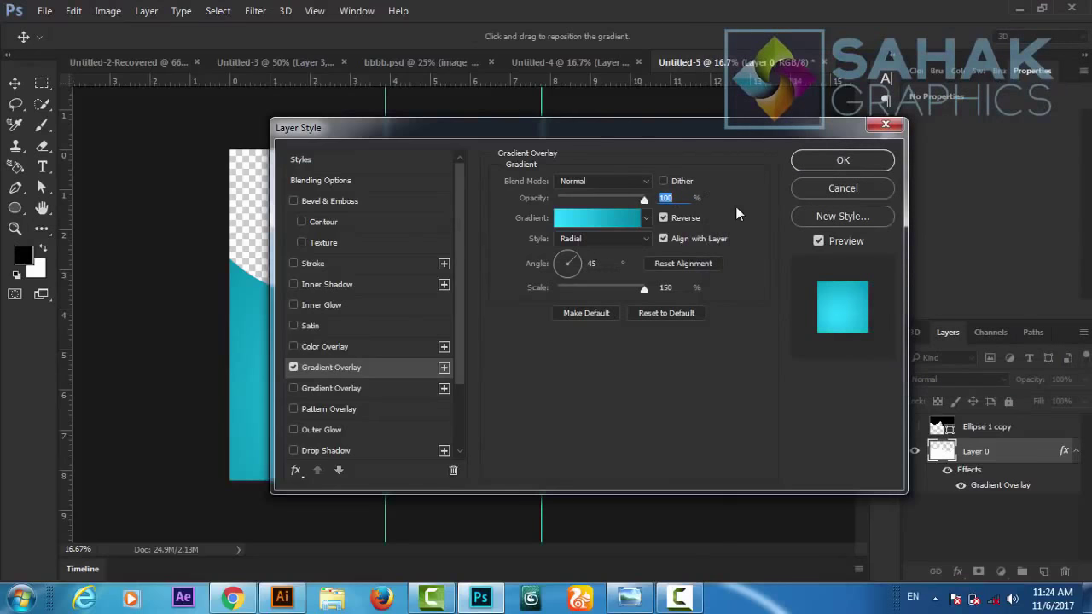
pyautogui.click(842, 160)
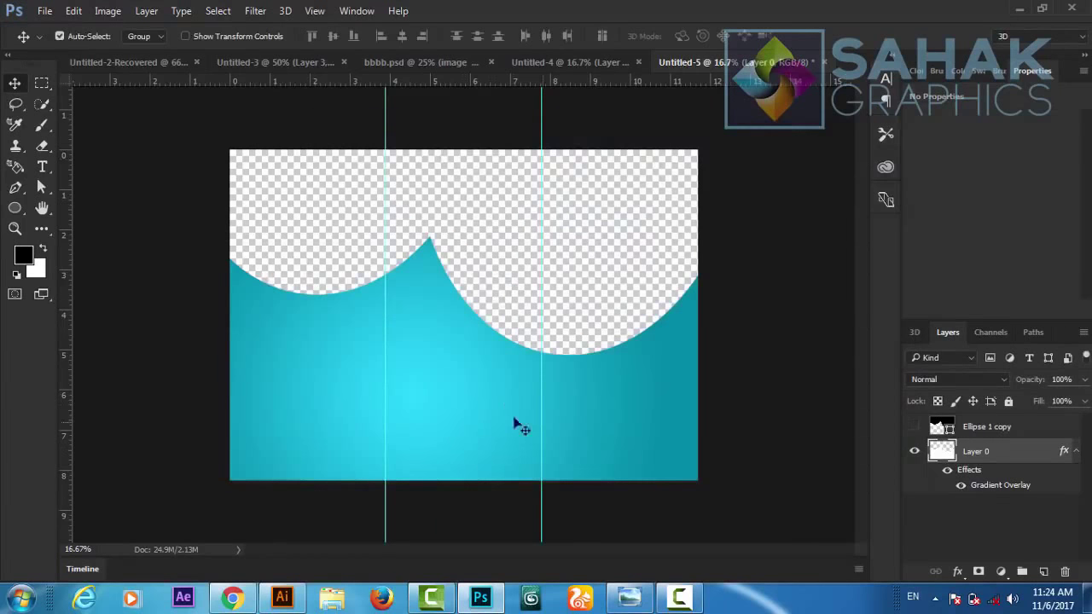
# - Load the Ellipse 1 copy's wavy outline as a selection from its layer thumbnail
pyautogui.click(969, 433)
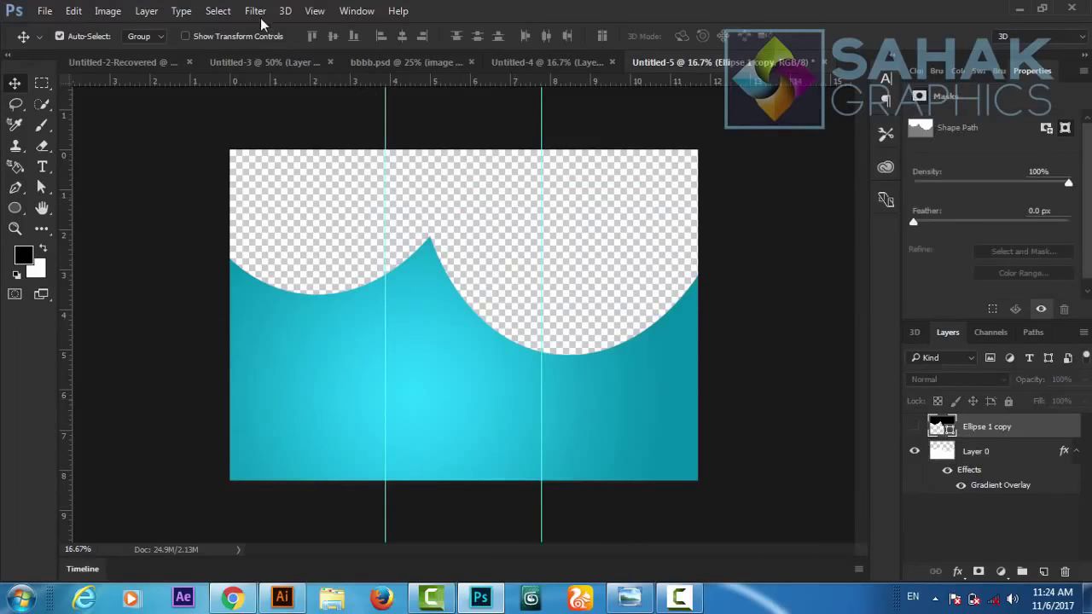
pyautogui.click(228, 15)
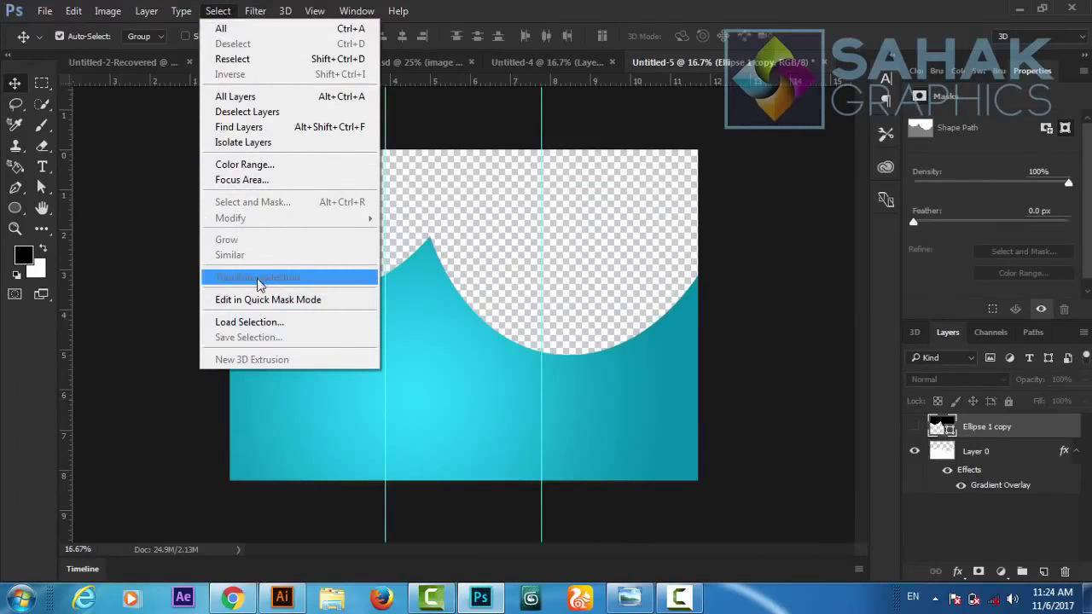
pyautogui.click(267, 324)
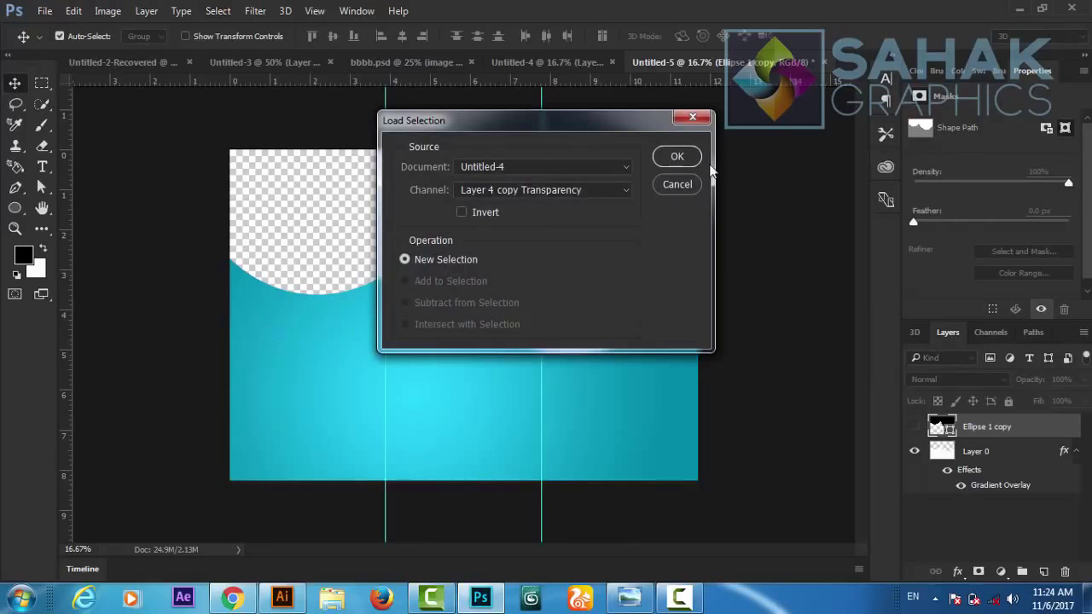
pyautogui.click(676, 157)
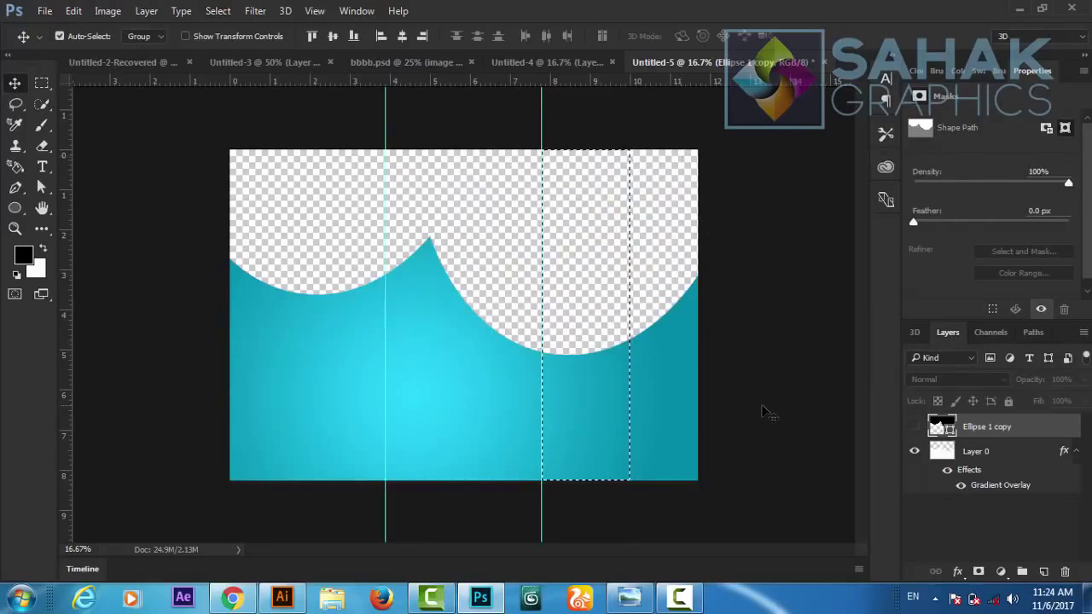
pyautogui.hotkey('ctrl', 'd')
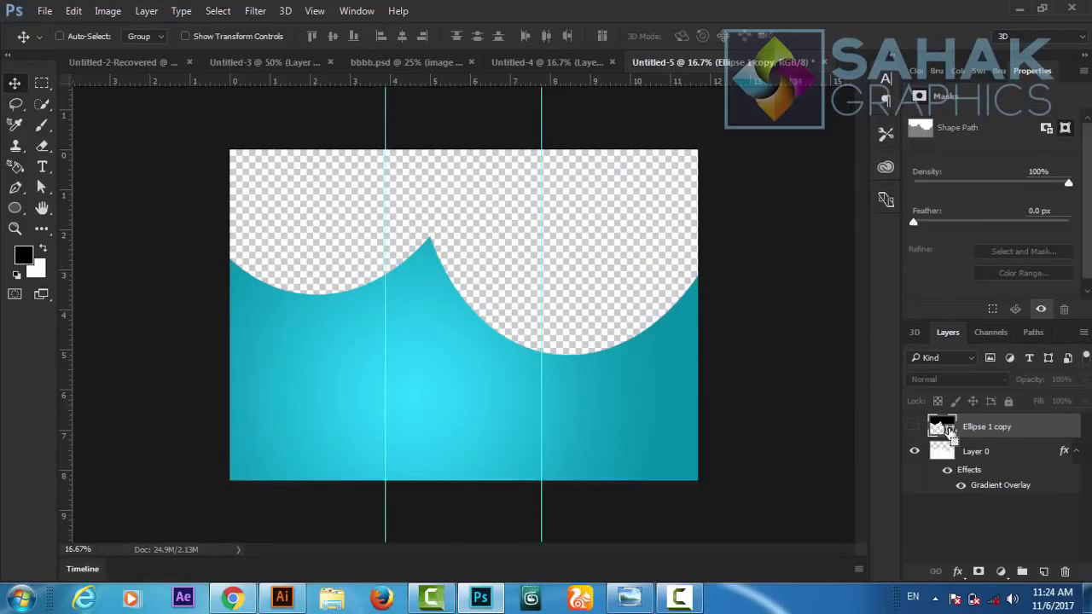
pyautogui.keyDown('ctrl'); pyautogui.click(942, 426); pyautogui.keyUp('ctrl')
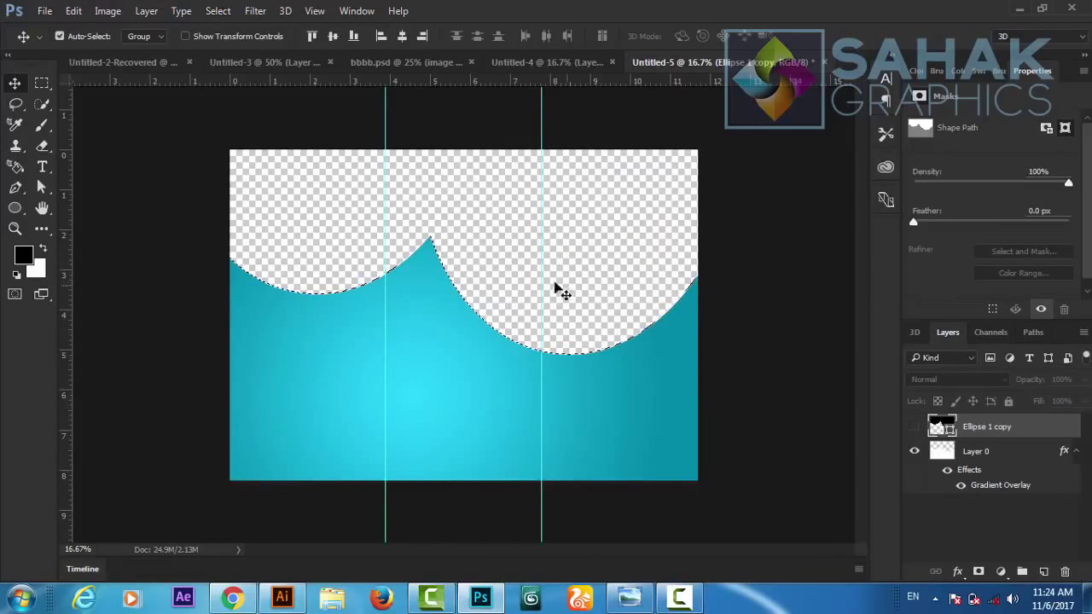
pyautogui.click(233, 16)
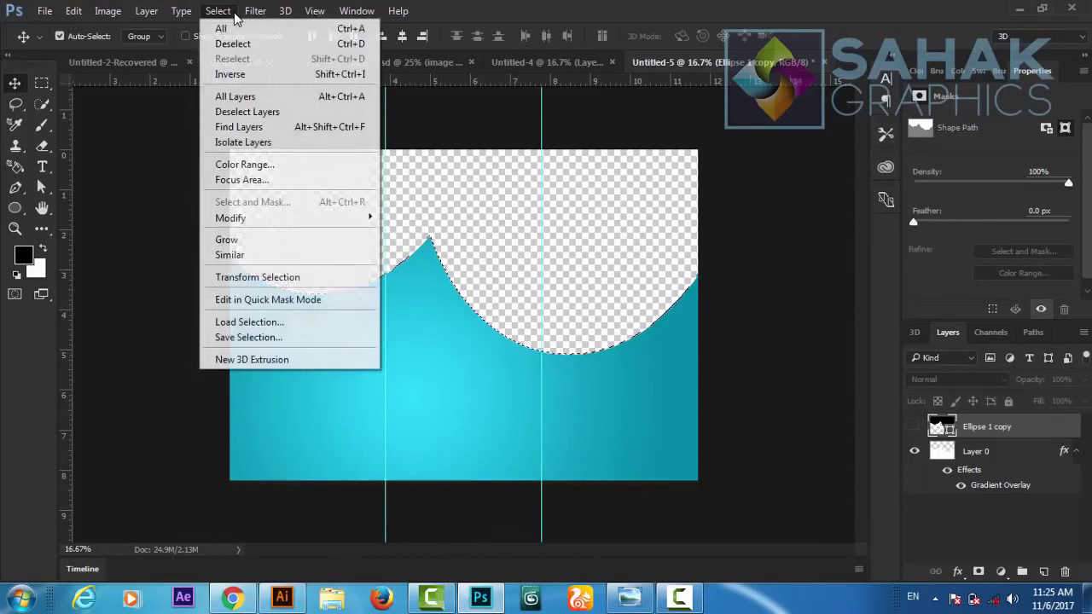
# - Transform the wave selection about four pixels down so it sits just inside the teal edge, and commit it
pyautogui.click(264, 282)
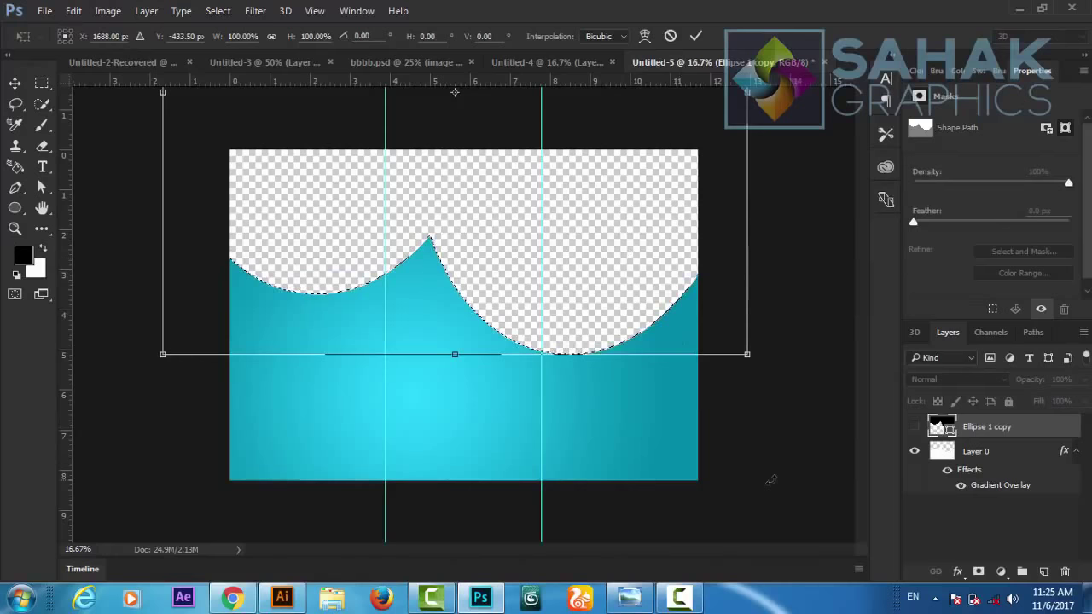
pyautogui.press('Down')
pyautogui.press('Down')
pyautogui.press('Down')
pyautogui.press('Down')
pyautogui.press('Down')
pyautogui.press('Down')
pyautogui.press('Down')
pyautogui.press('Down')
pyautogui.press('Down')
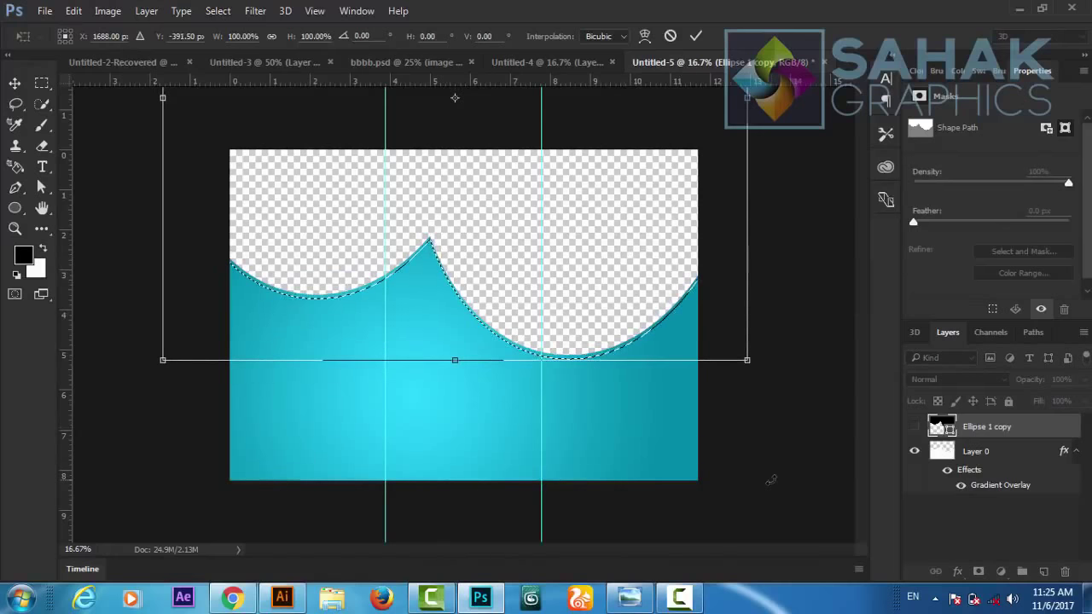
pyautogui.press('Down')
pyautogui.press('Down')
pyautogui.press('Down')
pyautogui.press('Down')
pyautogui.press('Down')
pyautogui.press('Down')
pyautogui.press('Down')
pyautogui.press('Down')
pyautogui.press('Down')
pyautogui.press('Down')
pyautogui.press('Down')
pyautogui.press('Down')
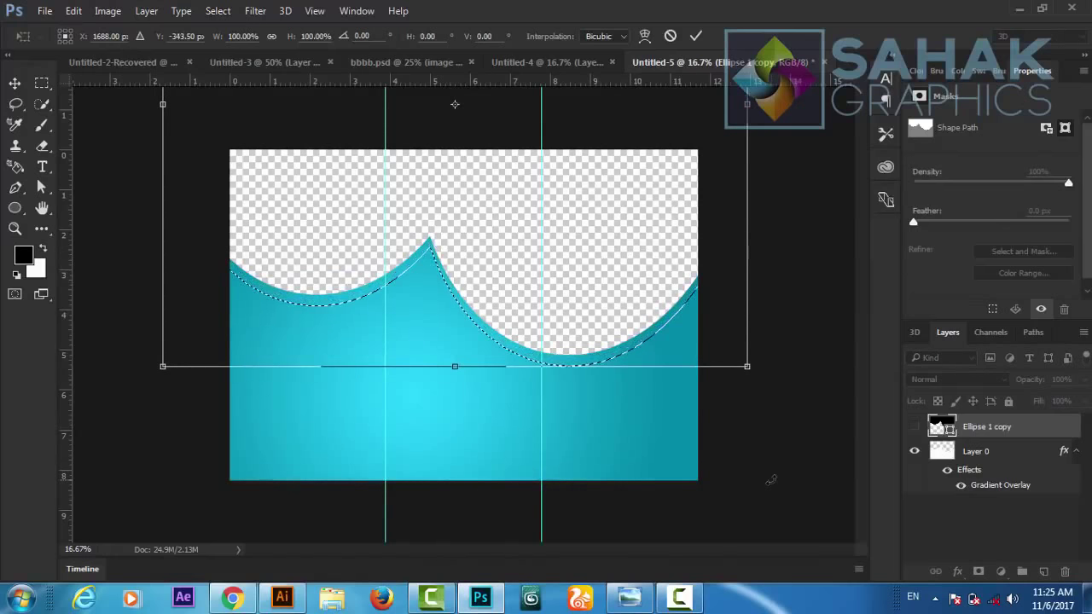
pyautogui.press('Down')
pyautogui.press('Down')
pyautogui.press('Down')
pyautogui.press('Down')
pyautogui.press('Down')
pyautogui.press('Down')
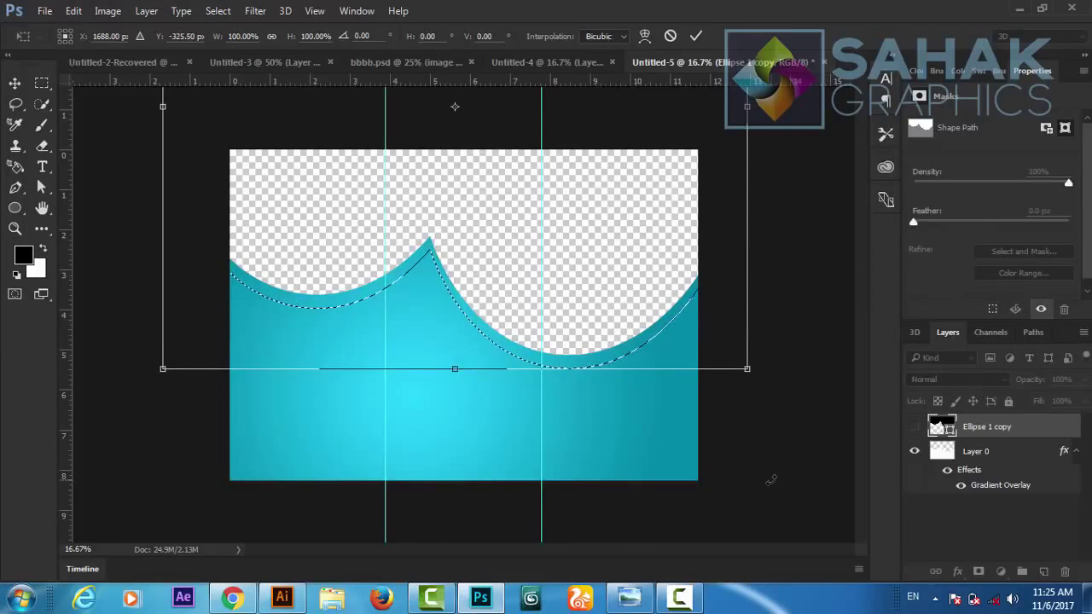
pyautogui.press('Down')
pyautogui.press('Down')
pyautogui.press('Down')
pyautogui.press('Down')
pyautogui.press('Down')
pyautogui.press('Down')
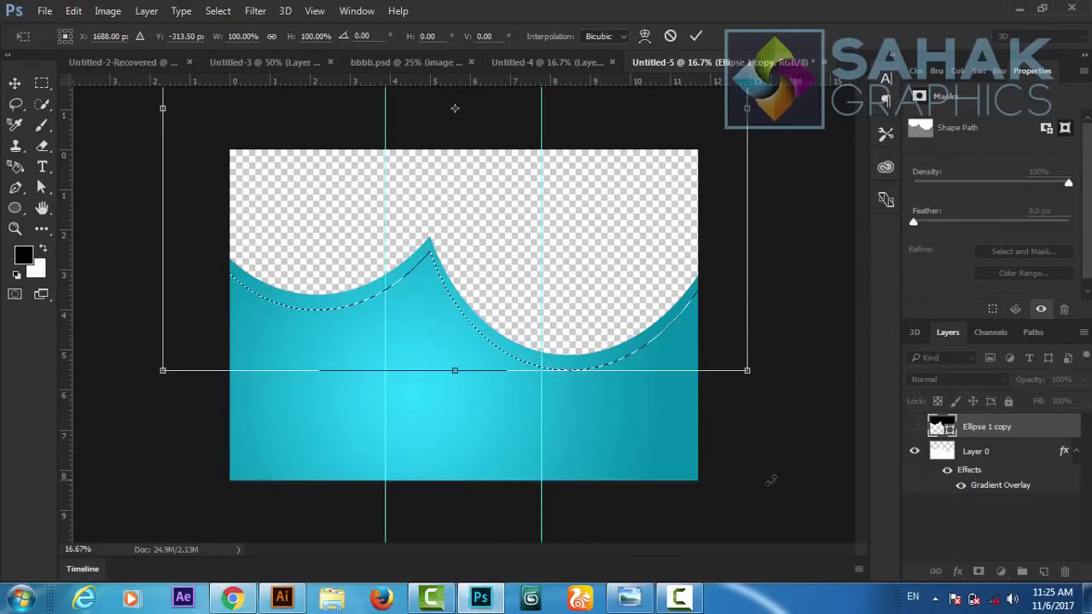
pyautogui.press('Left')
pyautogui.press('Left')
pyautogui.press('Left')
pyautogui.press('Left')
pyautogui.press('Left')
pyautogui.press('Left')
pyautogui.press('Left')
pyautogui.press('Left')
pyautogui.press('Left')
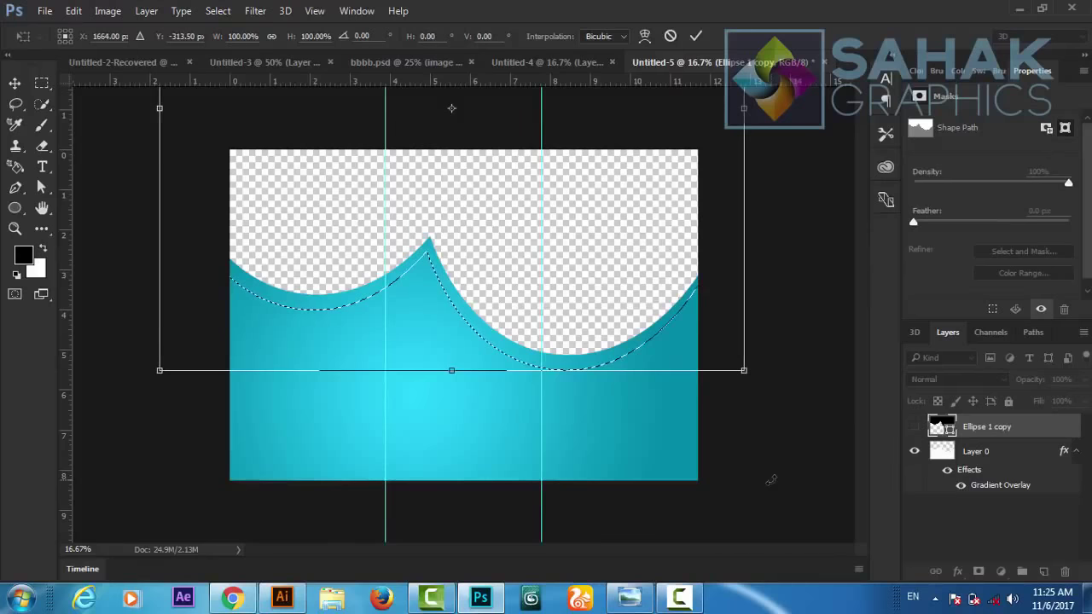
pyautogui.press('Right')
pyautogui.press('Right')
pyautogui.press('Right')
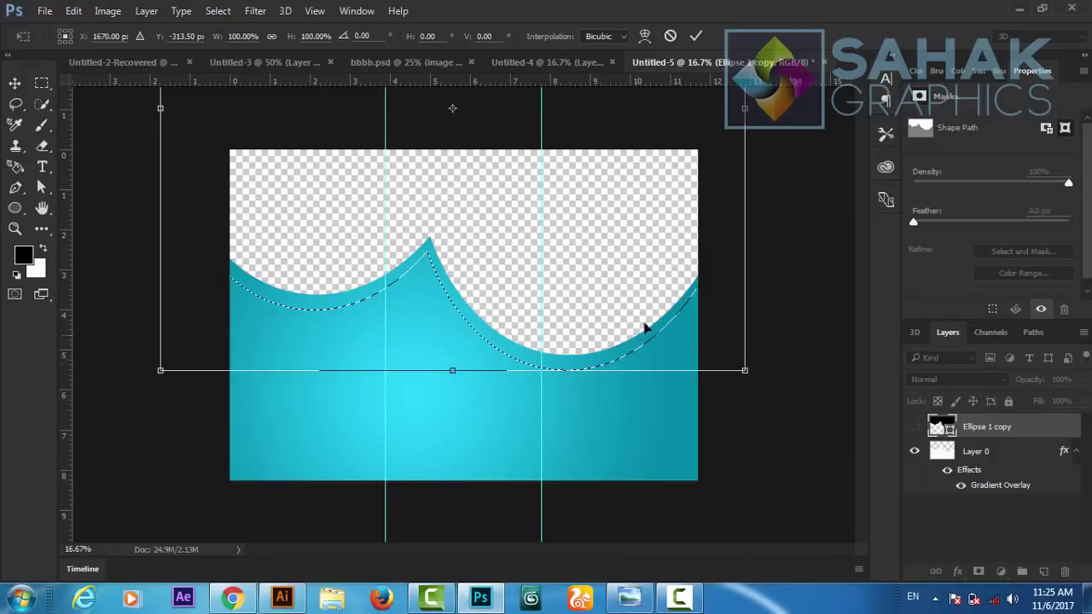
pyautogui.click(697, 36)
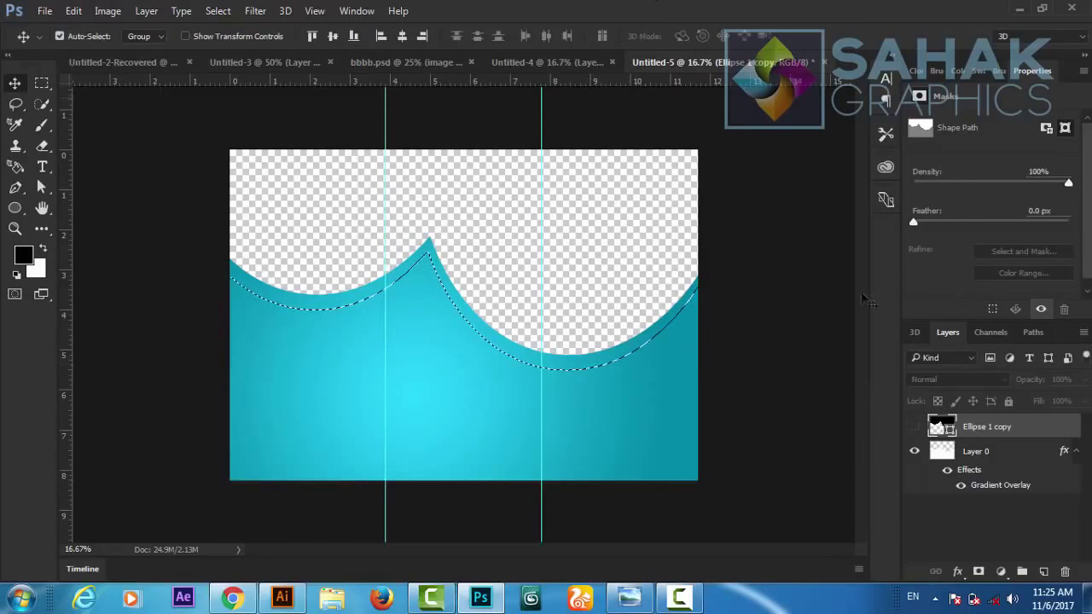
# - Cut the selected wave strip from Layer 0 onto a new Layer 1 with Layer Via Cut
pyautogui.click(973, 453)
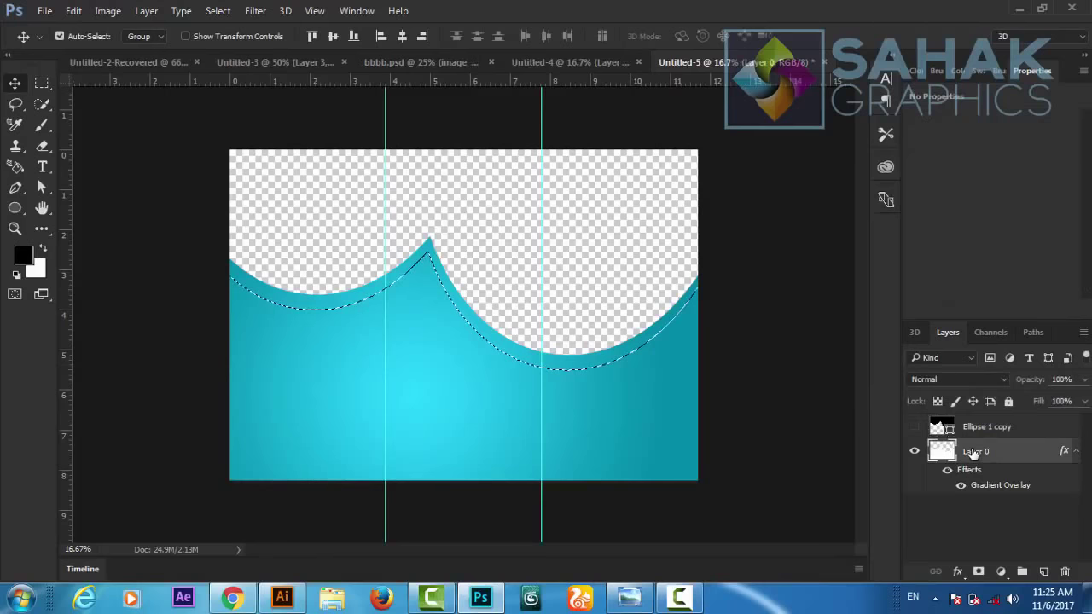
pyautogui.click(41, 83)
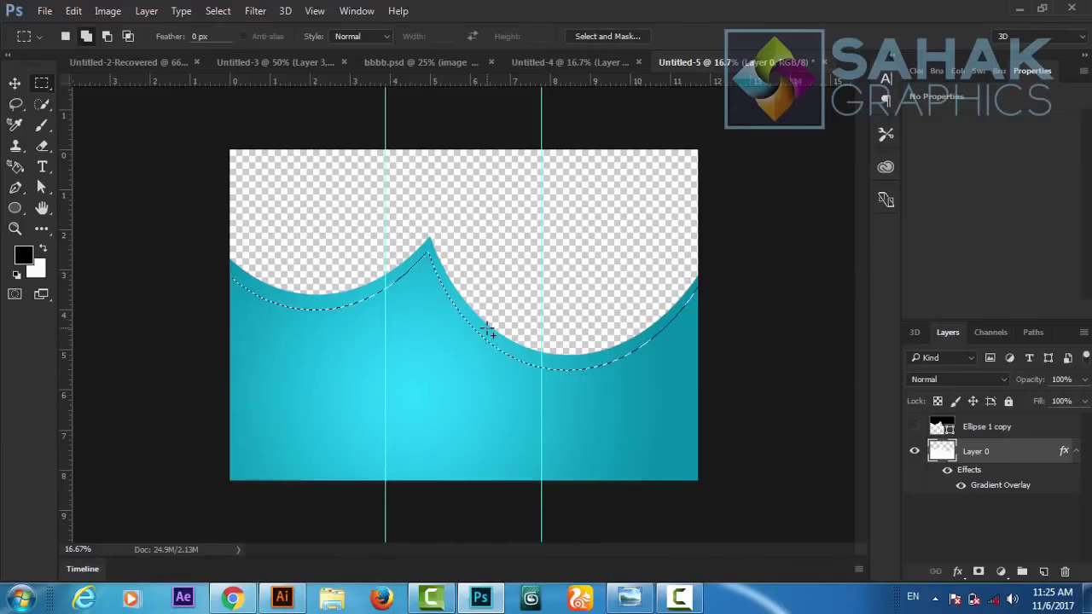
pyautogui.rightClick(487, 332)
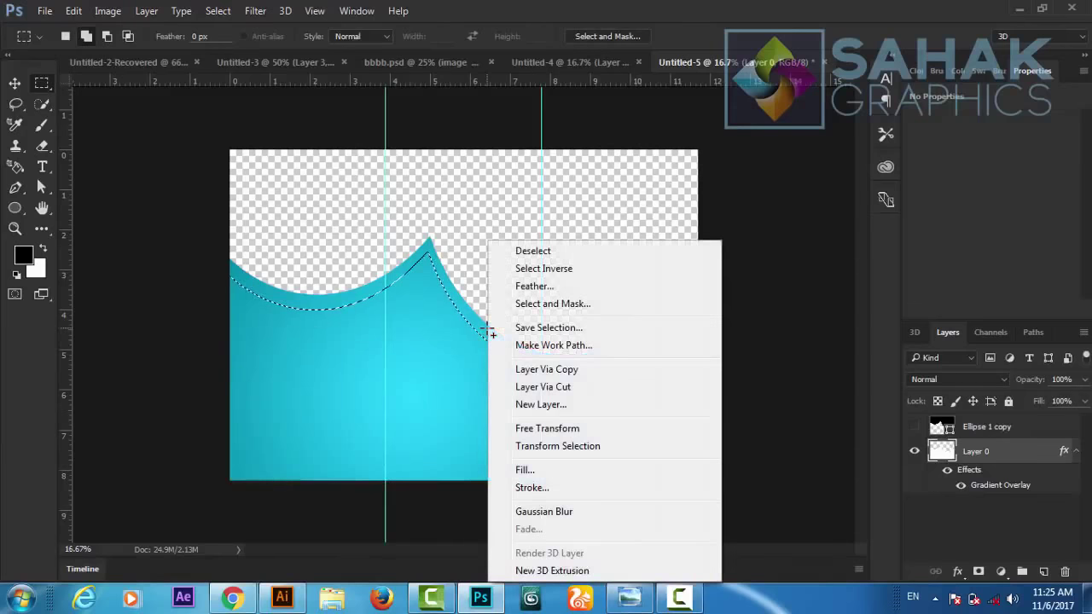
pyautogui.click(551, 388)
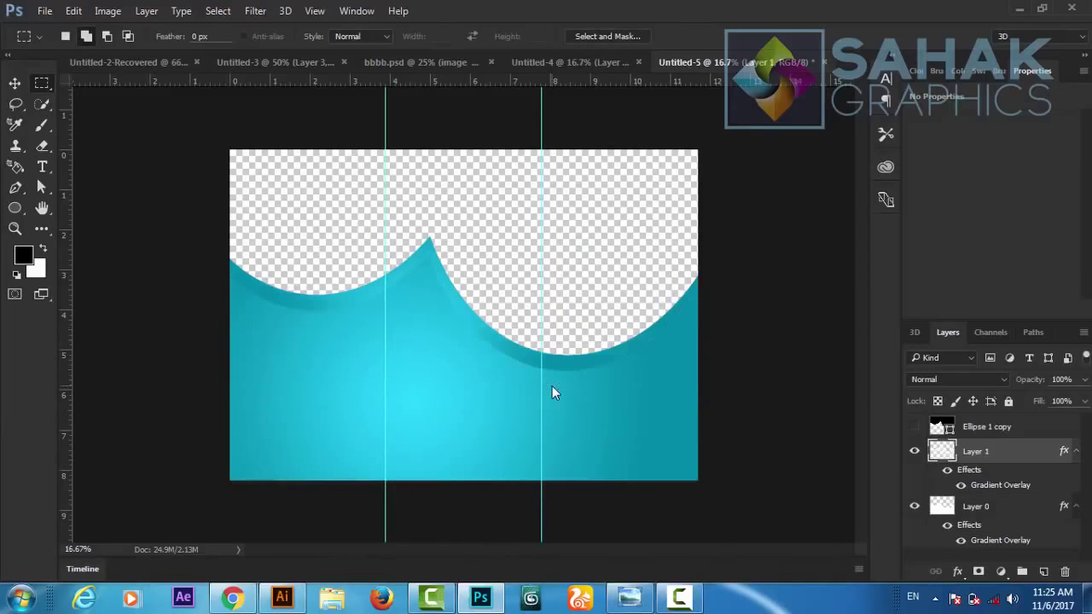
# - Toggle Layer 1's visibility to check the band, then collapse both layers' effects lists
pyautogui.click(915, 451)
pyautogui.click(914, 451)
pyautogui.click(914, 453)
pyautogui.click(914, 452)
pyautogui.click(1074, 452)
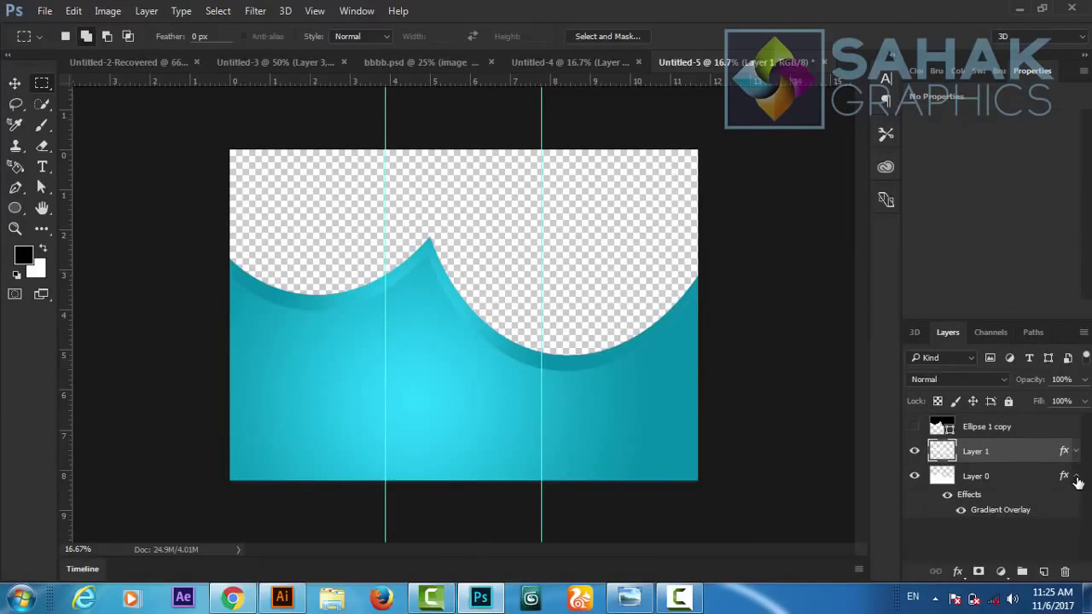
pyautogui.click(1075, 478)
# - Duplicate Layer 1 as Layer 1 copy and select the copy
pyautogui.rightClick(1012, 459)
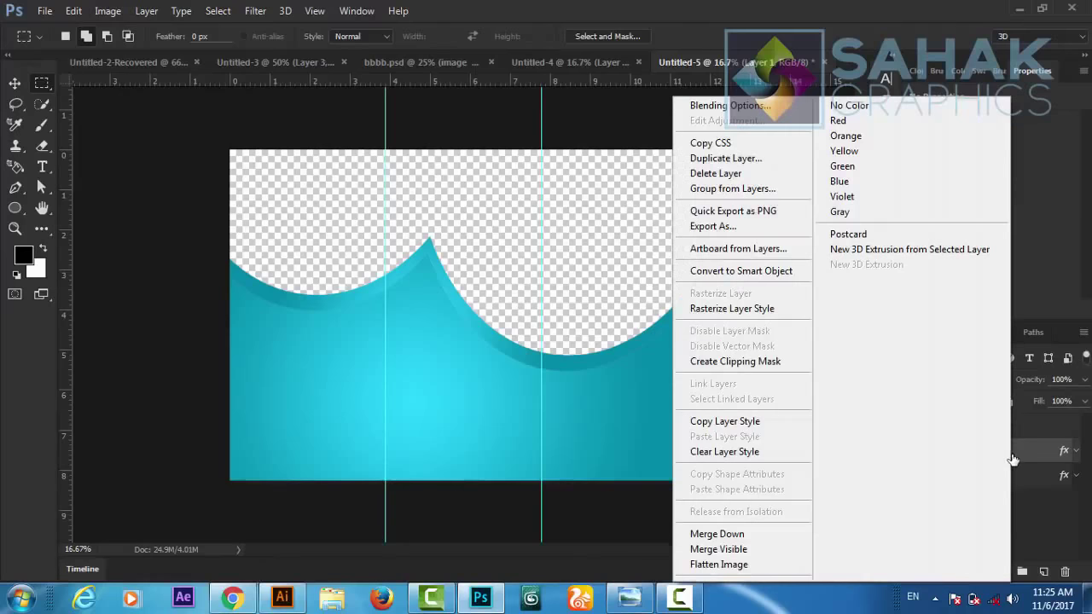
pyautogui.click(716, 159)
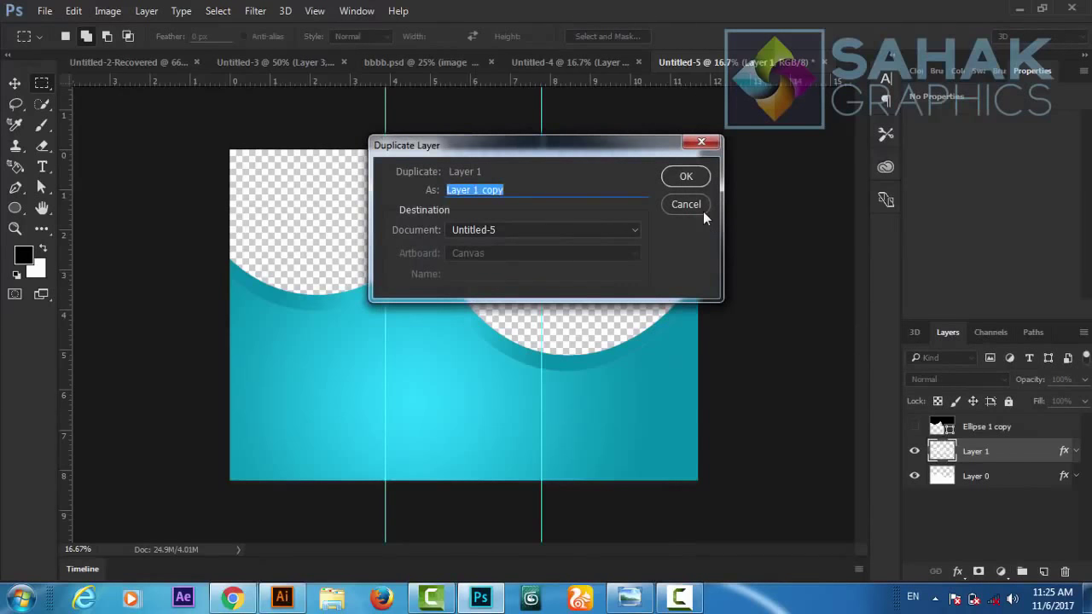
pyautogui.click(686, 177)
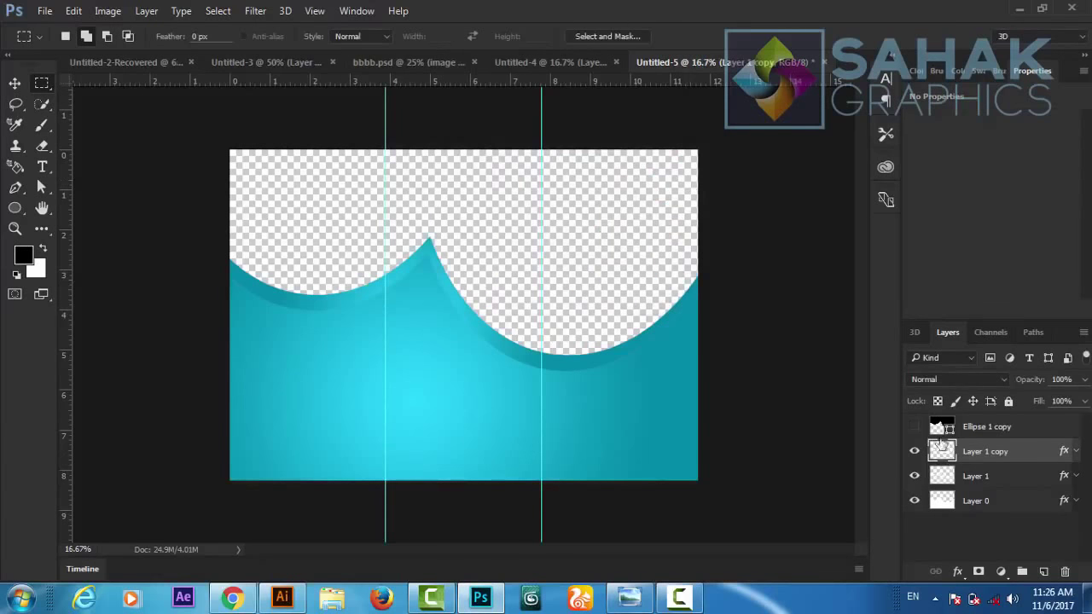
pyautogui.click(965, 476)
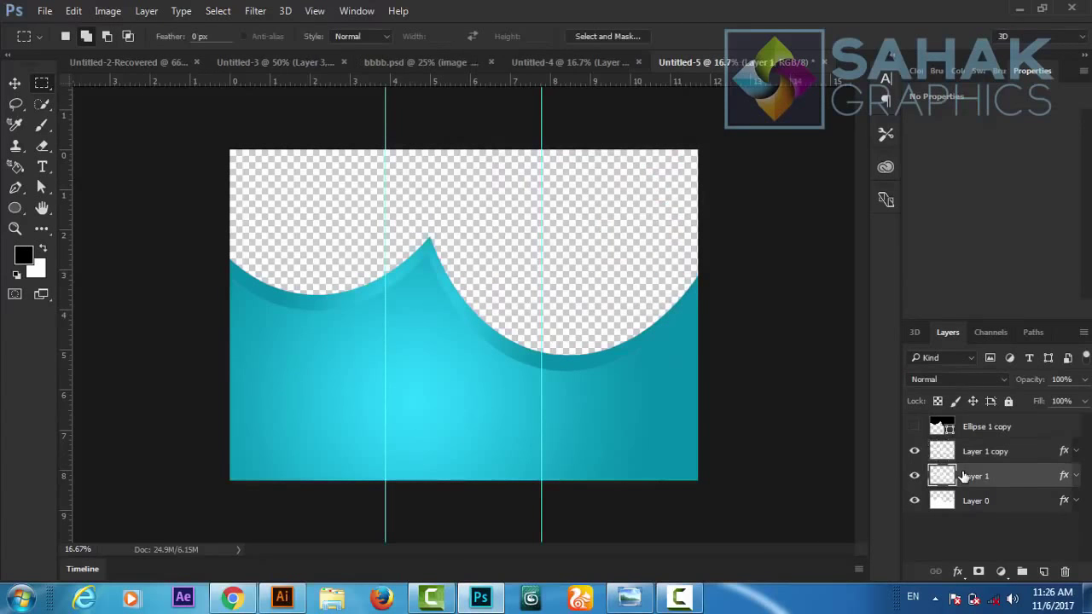
pyautogui.click(965, 460)
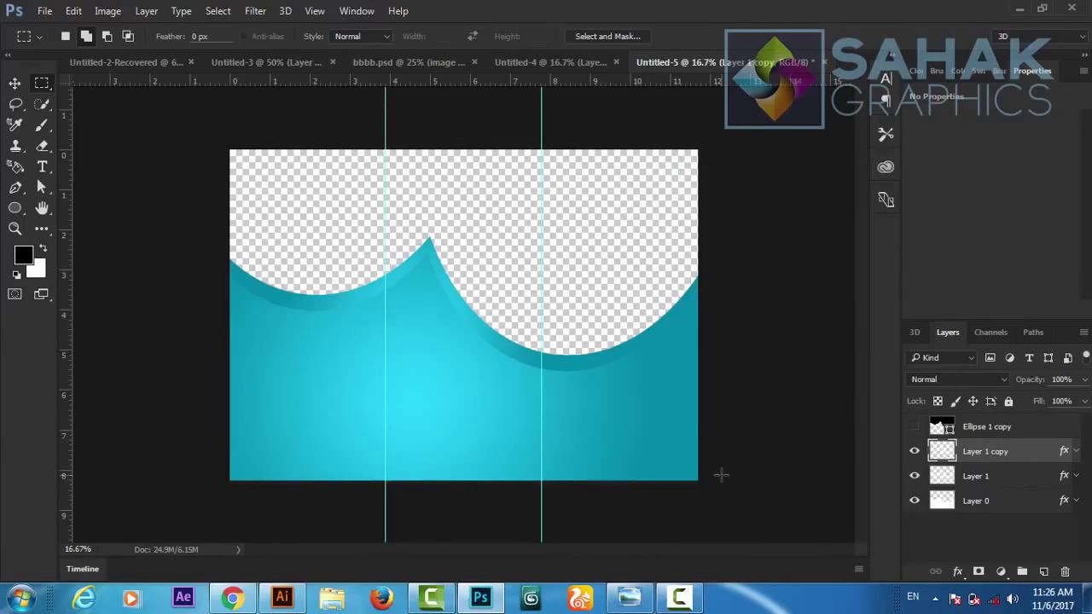
# - Free-transform Layer 1 copy one pixel upward and commit the new position
pyautogui.hotkey('ctrl', 't')
pyautogui.press('Up')
pyautogui.press('Up')
pyautogui.press('Up')
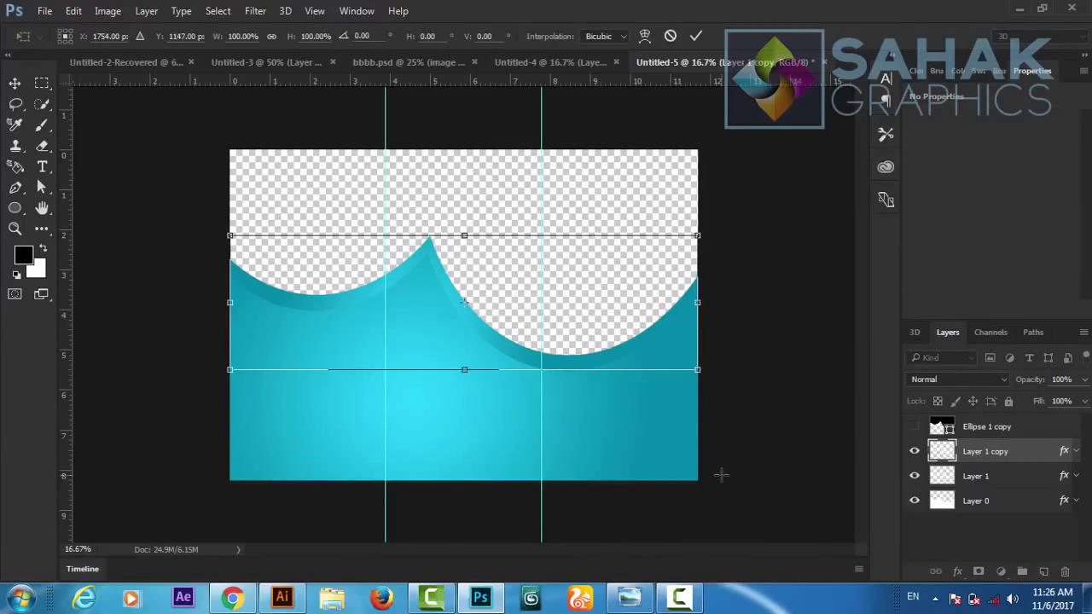
pyautogui.press('Up')
pyautogui.press('Up')
pyautogui.press('Up')
pyautogui.press('Up')
pyautogui.press('Up')
pyautogui.press('Up')
pyautogui.press('Up')
pyautogui.press('Up')
pyautogui.press('Up')
pyautogui.press('Up')
pyautogui.press('Up')
pyautogui.press('Up')
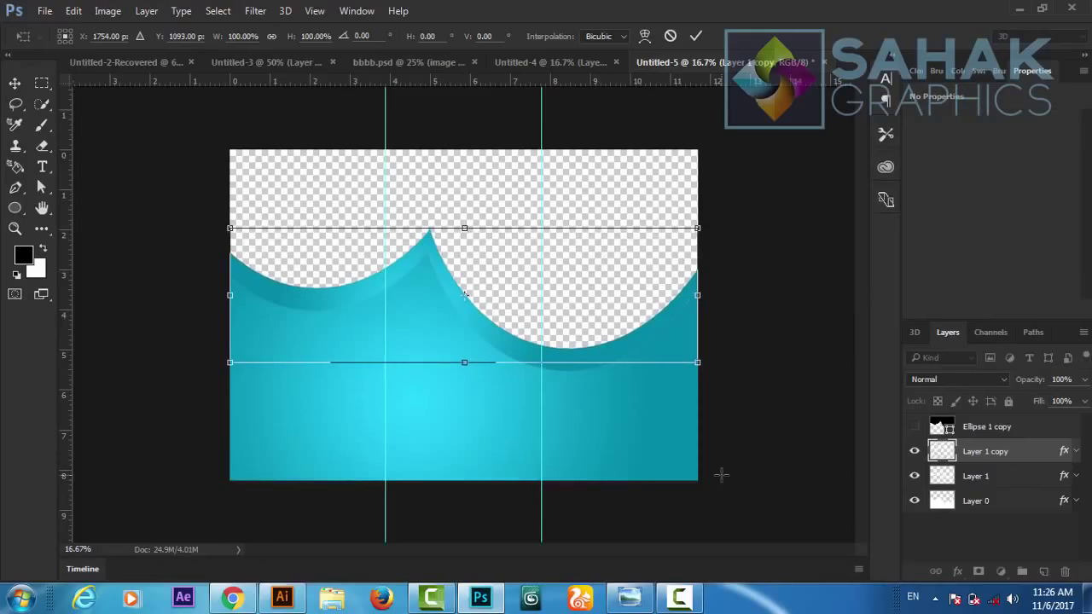
pyautogui.press('Up')
pyautogui.press('Up')
pyautogui.press('Up')
pyautogui.press('Up')
pyautogui.press('Up')
pyautogui.press('Up')
pyautogui.press('Up')
pyautogui.press('Up')
pyautogui.press('Up')
pyautogui.press('Up')
pyautogui.press('Up')
pyautogui.press('Up')
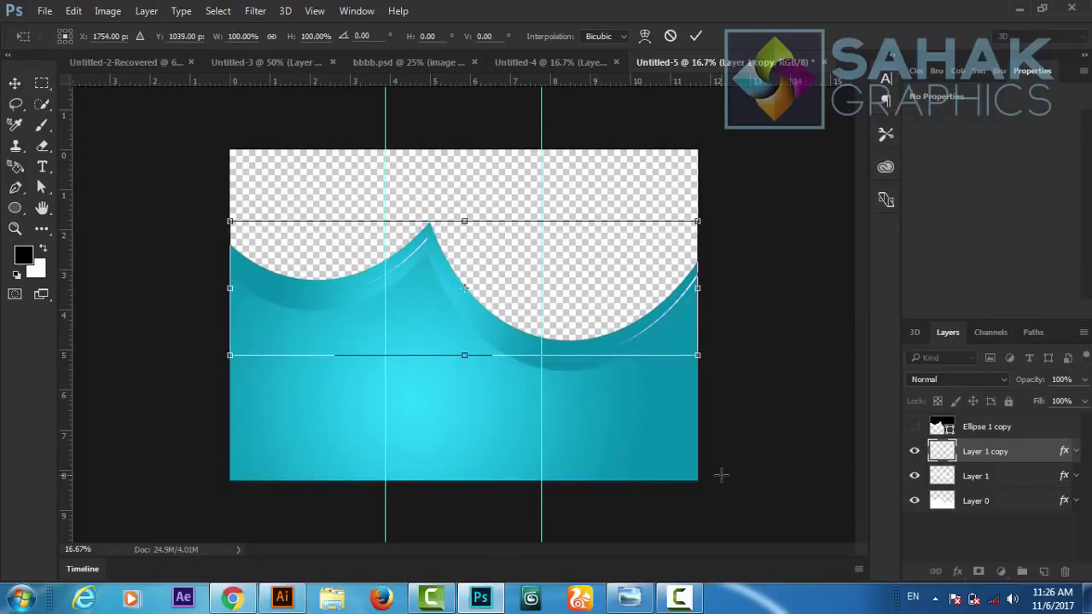
pyautogui.press('Down')
pyautogui.press('Down')
pyautogui.press('Down')
pyautogui.press('Down')
pyautogui.press('Down')
pyautogui.press('Down')
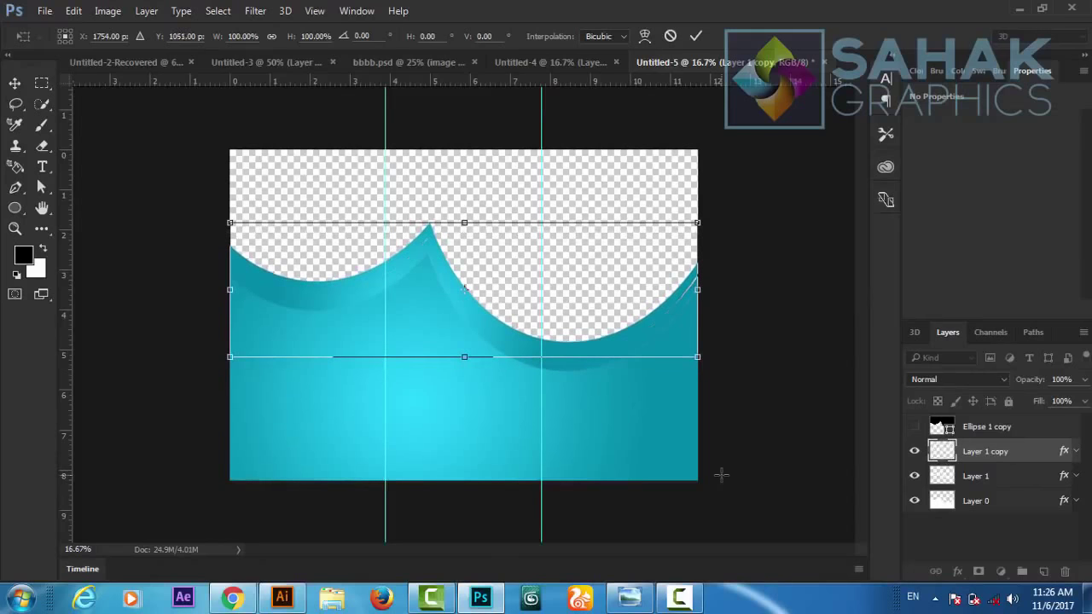
pyautogui.press('Down')
pyautogui.press('Down')
pyautogui.press('Down')
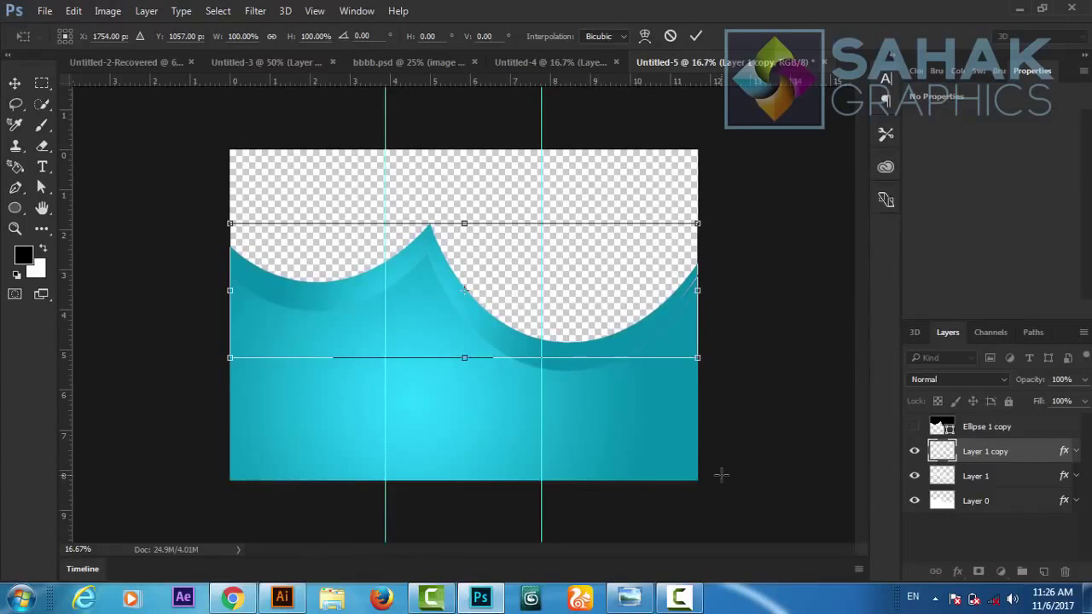
pyautogui.click(696, 35)
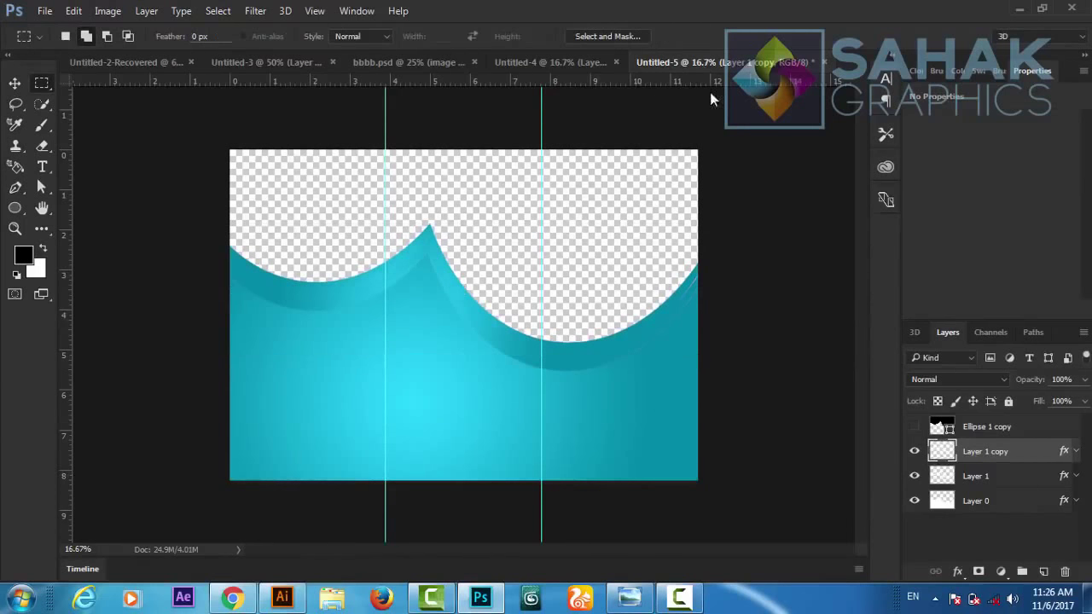
# - Turn off Layer 1's Color Overlay and Gradient Overlay in Layer Style so the band shows white
pyautogui.click(950, 478)
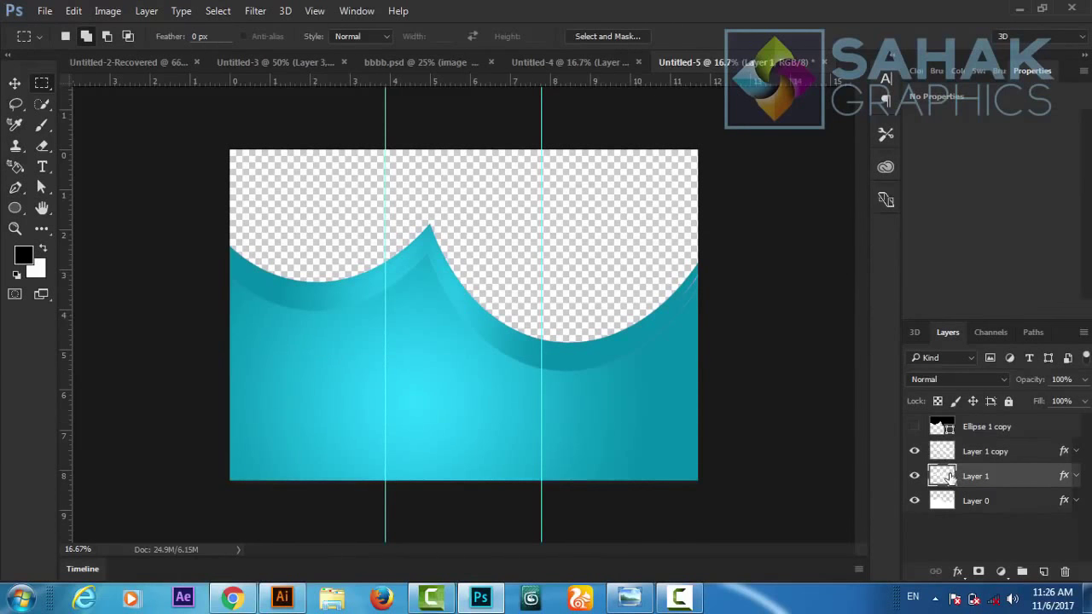
pyautogui.click(958, 571)
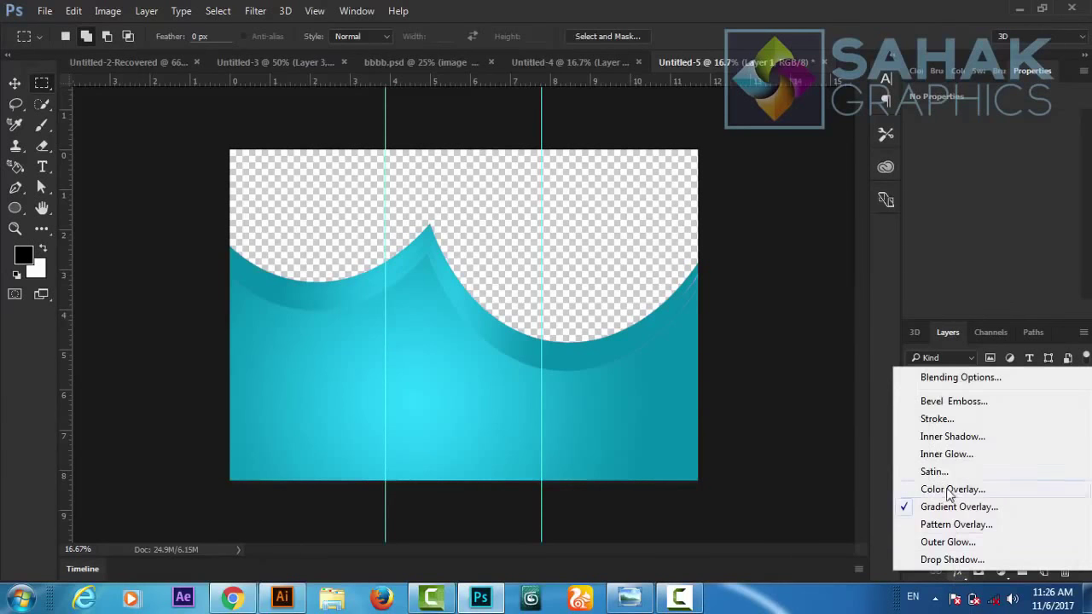
pyautogui.click(947, 488)
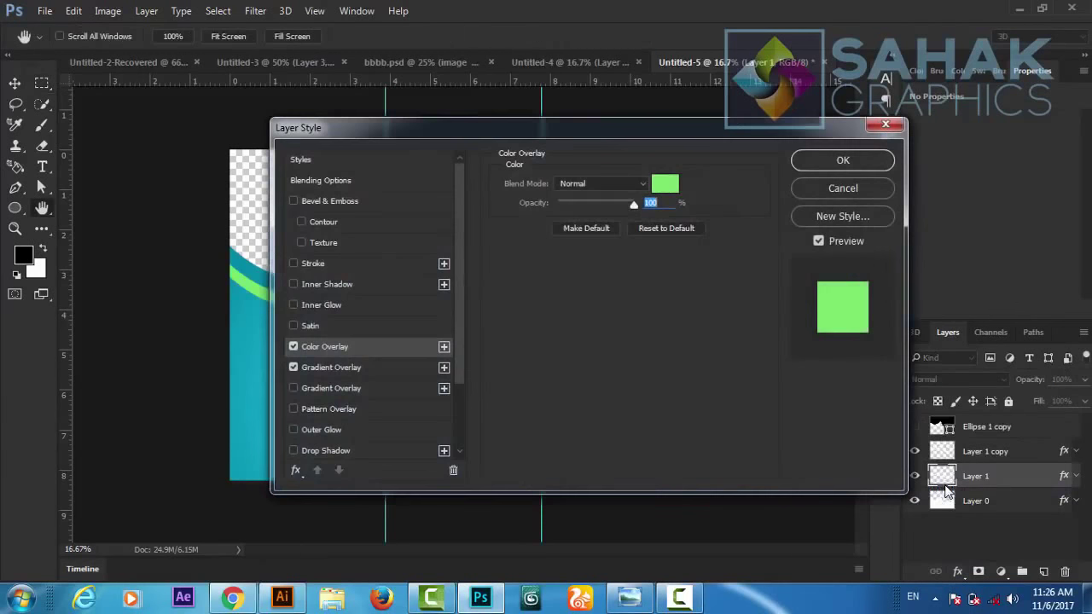
pyautogui.click(293, 347)
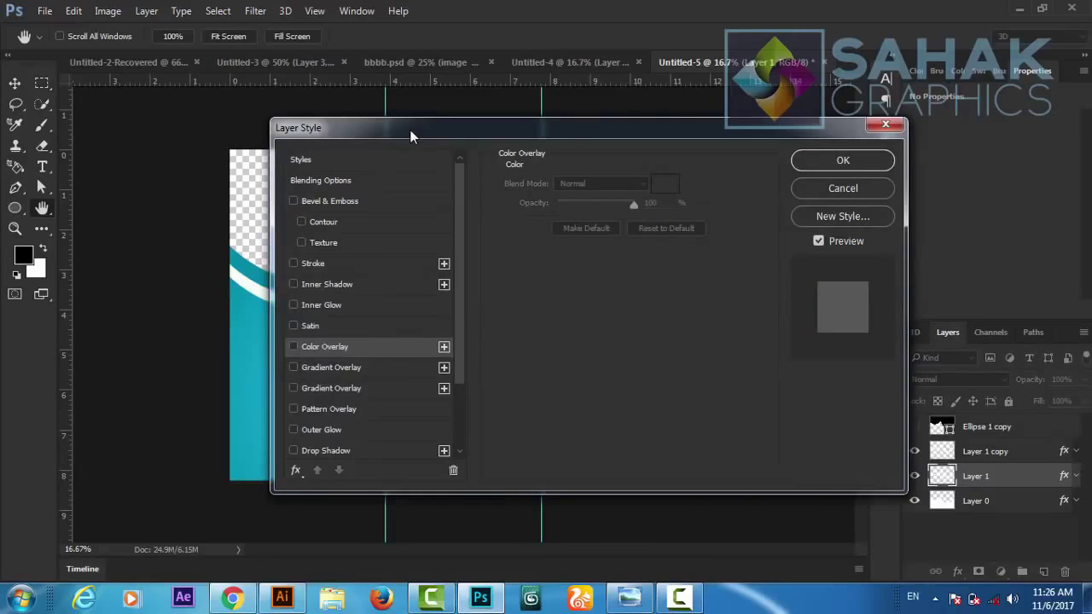
pyautogui.moveTo(410, 136); pyautogui.dragTo(550, 181)
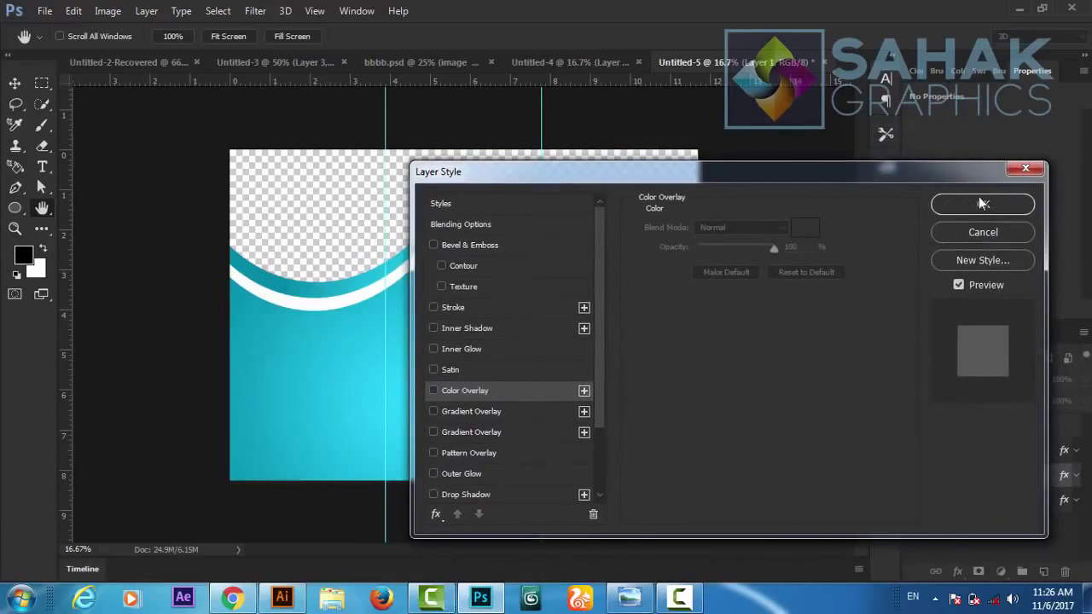
pyautogui.click(980, 203)
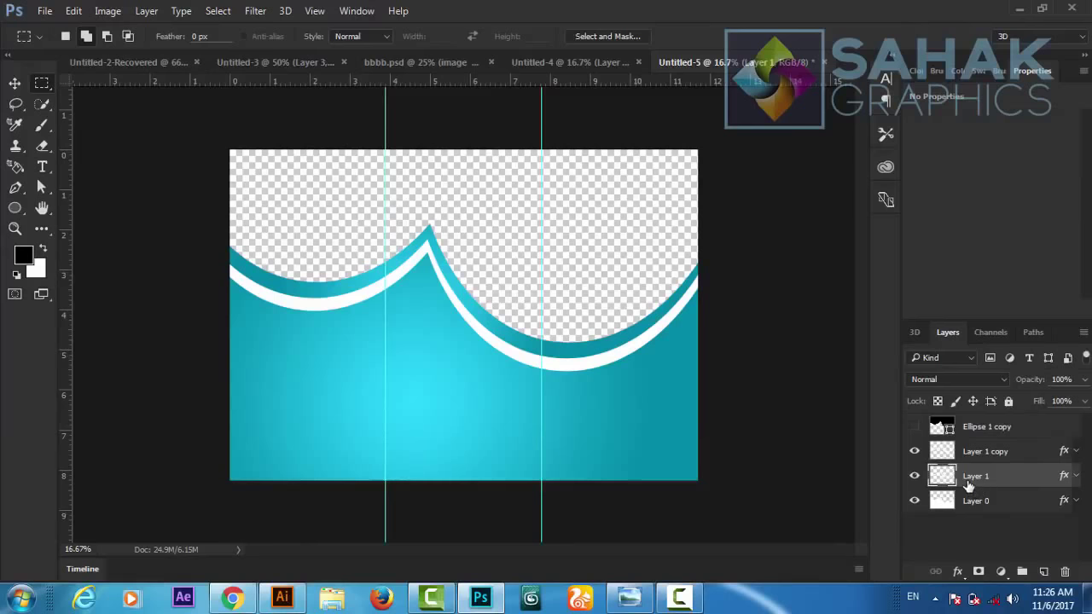
# - Move Layer 1 below Layer 0 and select Layer 1 copy with the Move tool
pyautogui.moveTo(970, 482); pyautogui.dragTo(974, 523)
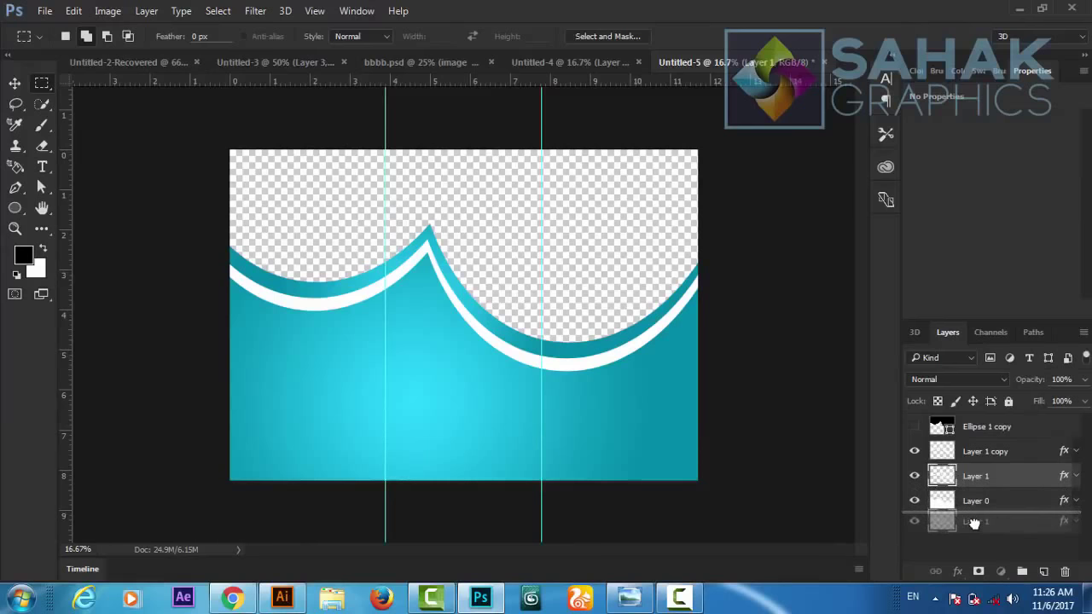
pyautogui.click(959, 458)
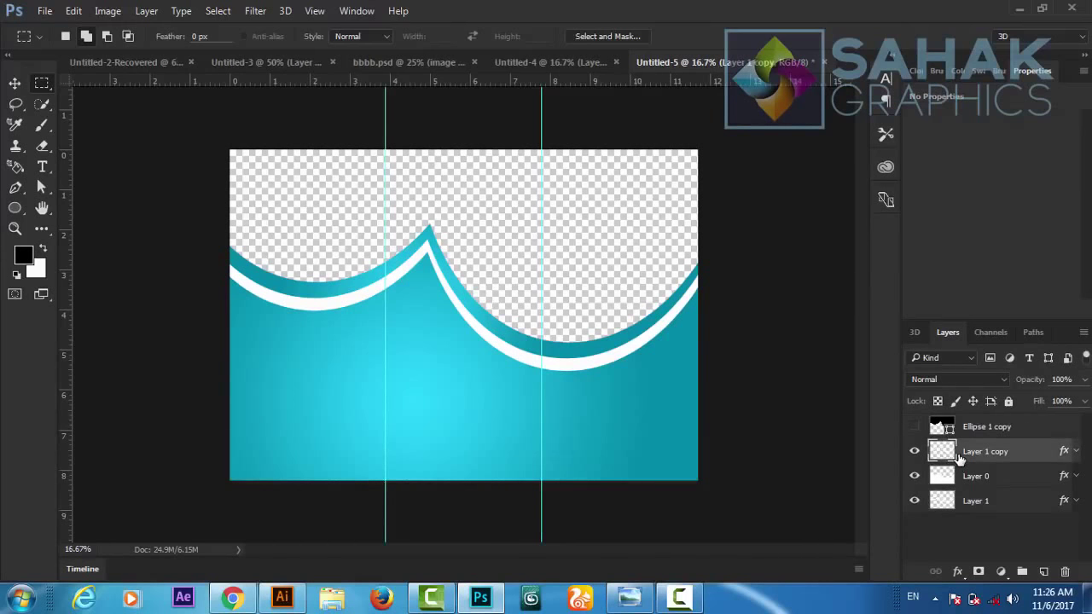
pyautogui.press('v')
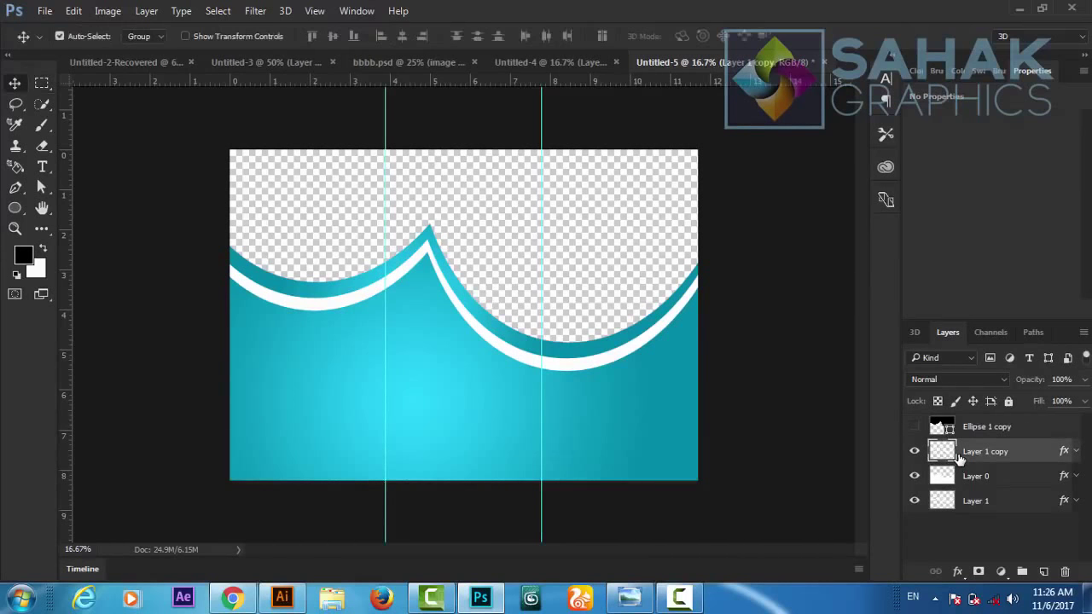
# - Nudge Layer 1 copy a few pixels so its edge sits slightly offset from the bands beneath
pyautogui.press('Up')
pyautogui.press('Up')
pyautogui.press('Up')
pyautogui.press('Up')
pyautogui.press('Up')
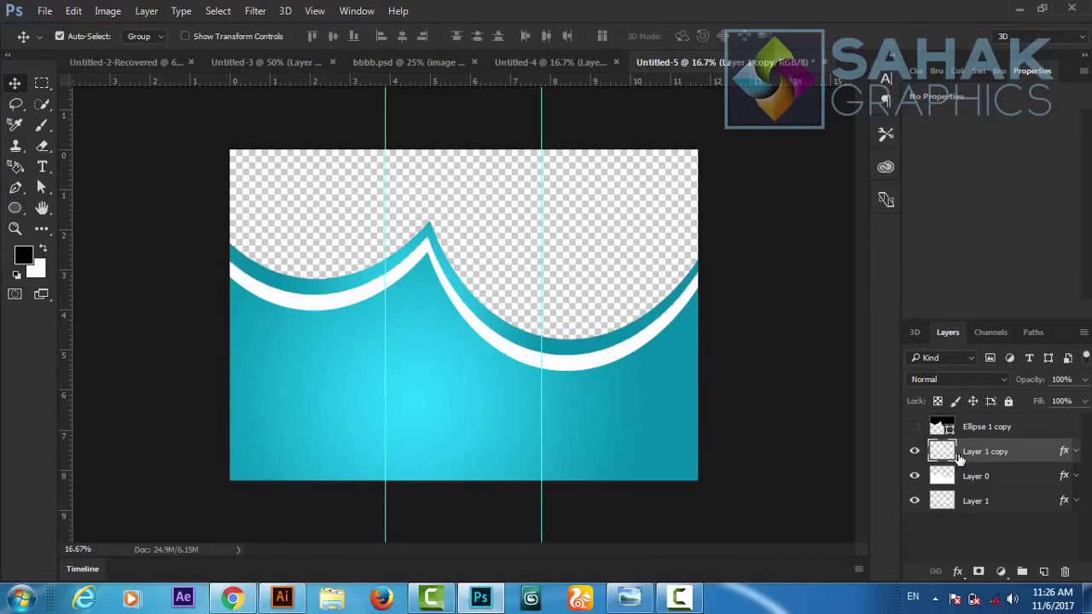
pyautogui.press('Down')
pyautogui.press('Down')
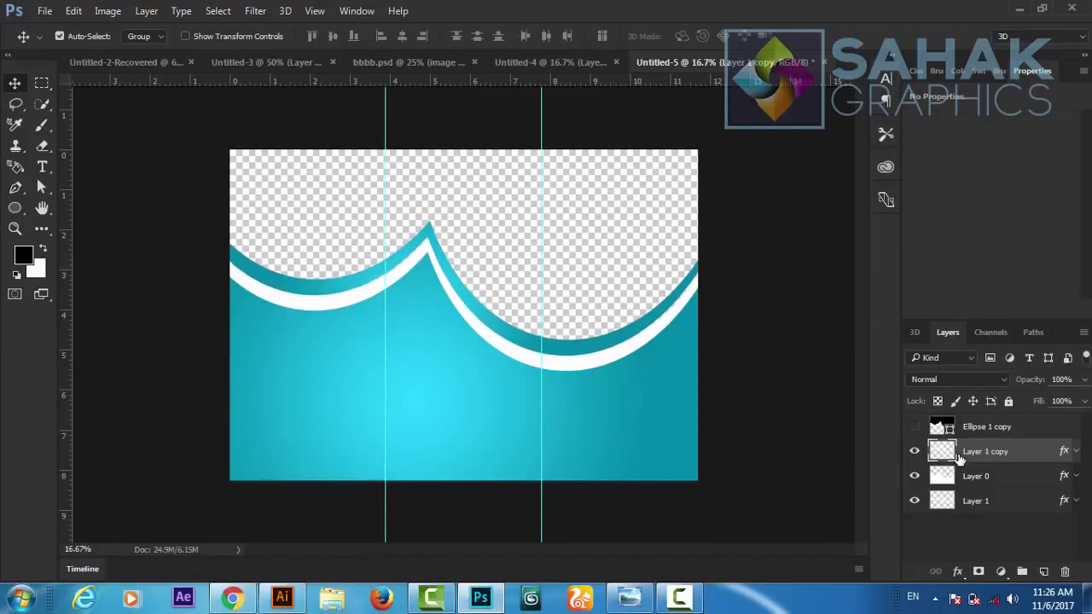
pyautogui.press('Down')
pyautogui.press('Down')
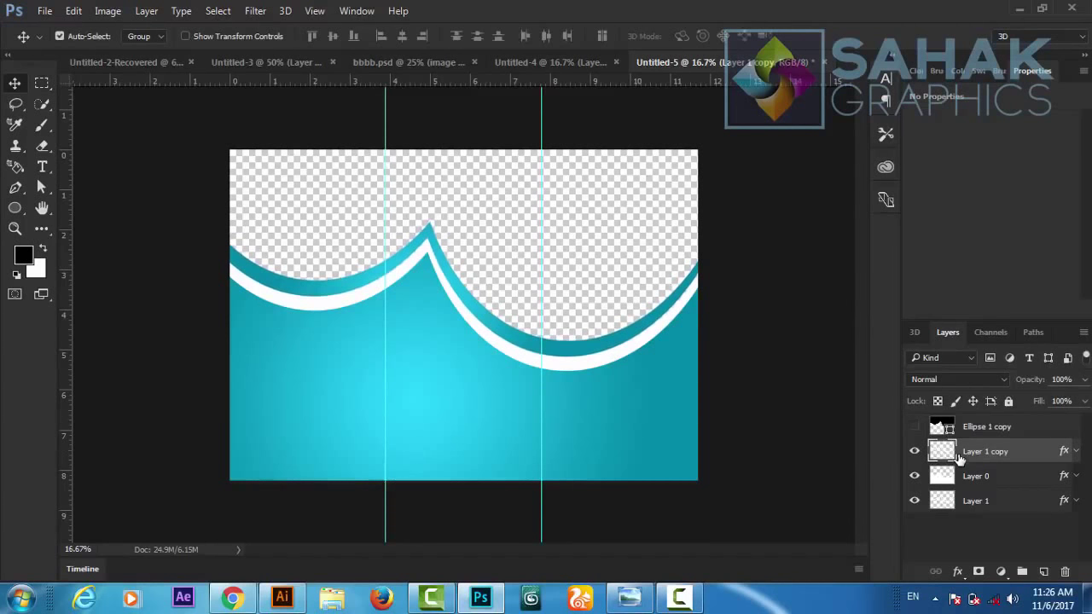
pyautogui.press('Right')
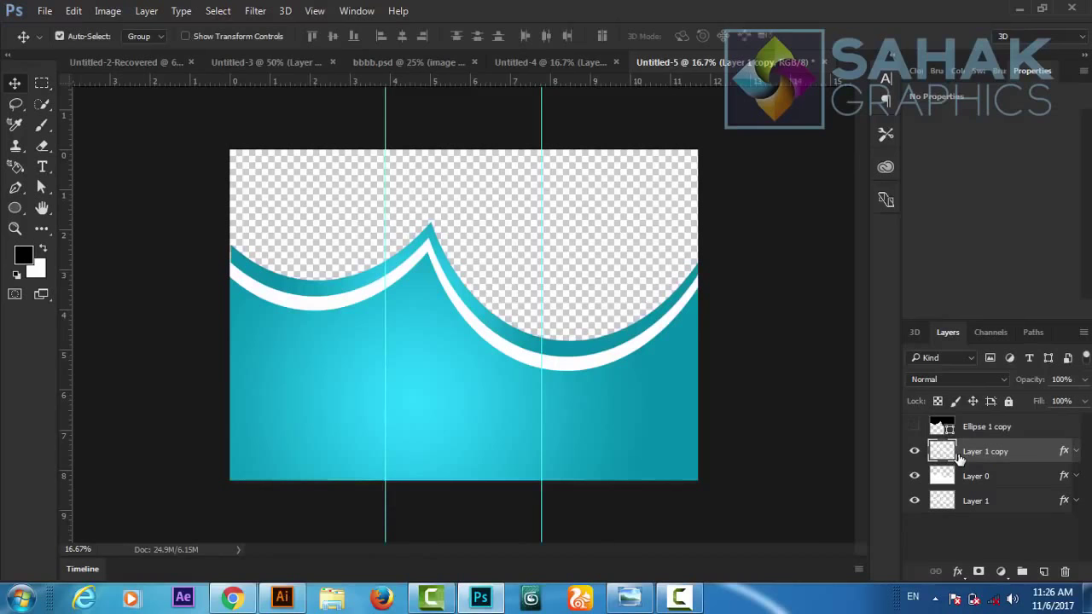
pyautogui.press('Right')
pyautogui.press('Up')
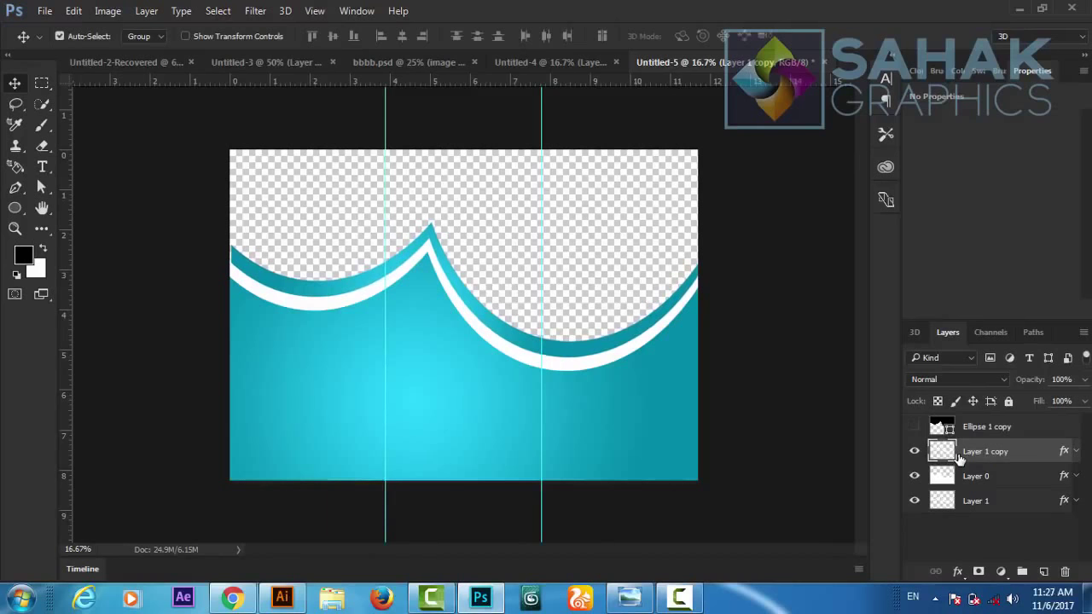
pyautogui.press('Right')
pyautogui.press('Up')
pyautogui.press('Left')
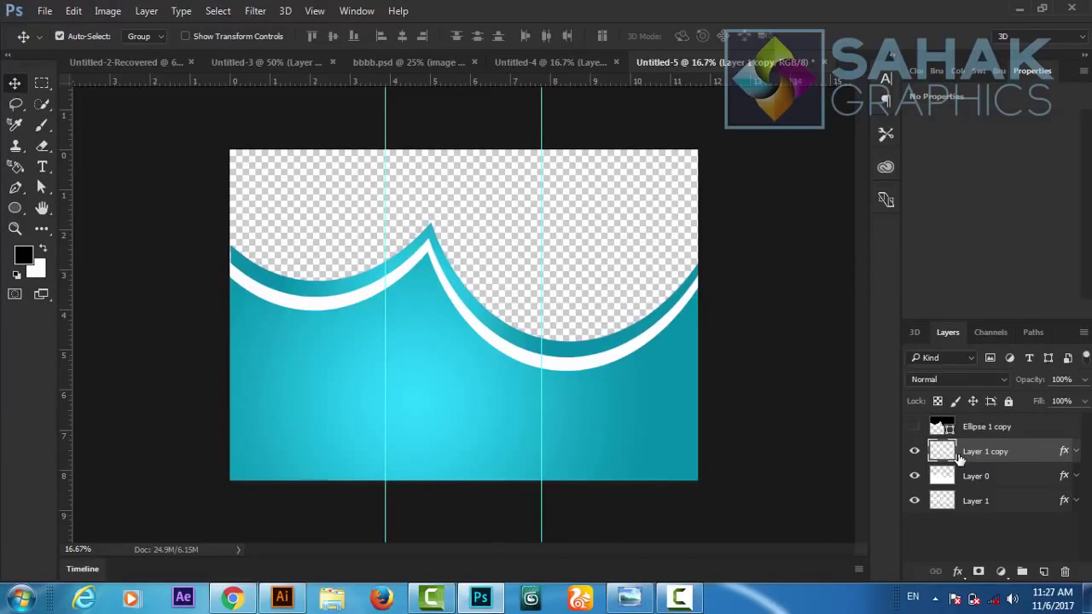
pyautogui.press('Down')
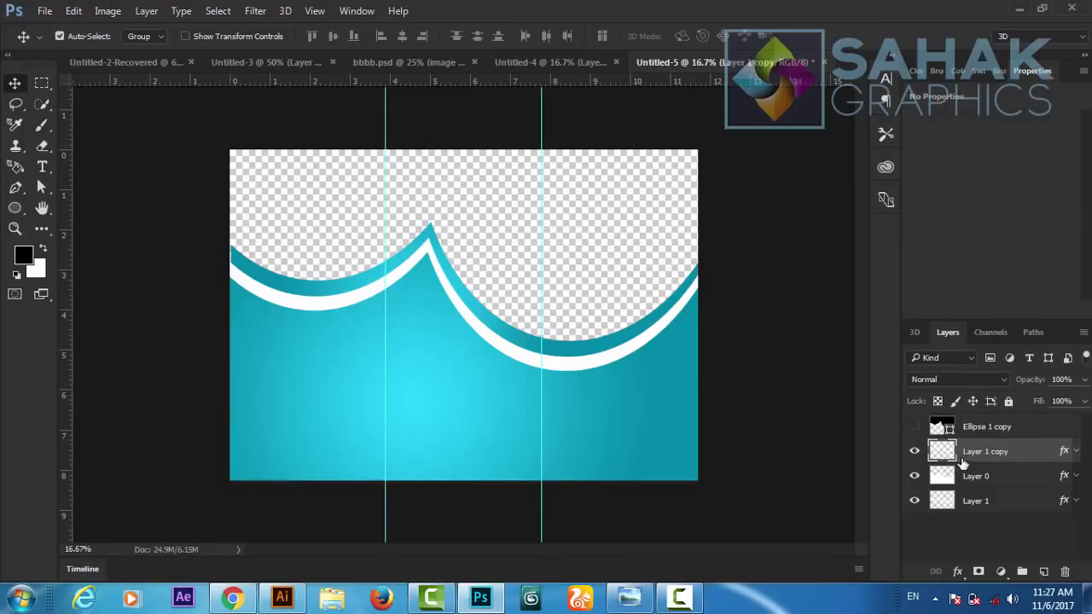
# - Add a Drop Shadow to Layer 1 copy: 15 px distance, 4% spread, 10 px size
pyautogui.click(957, 572)
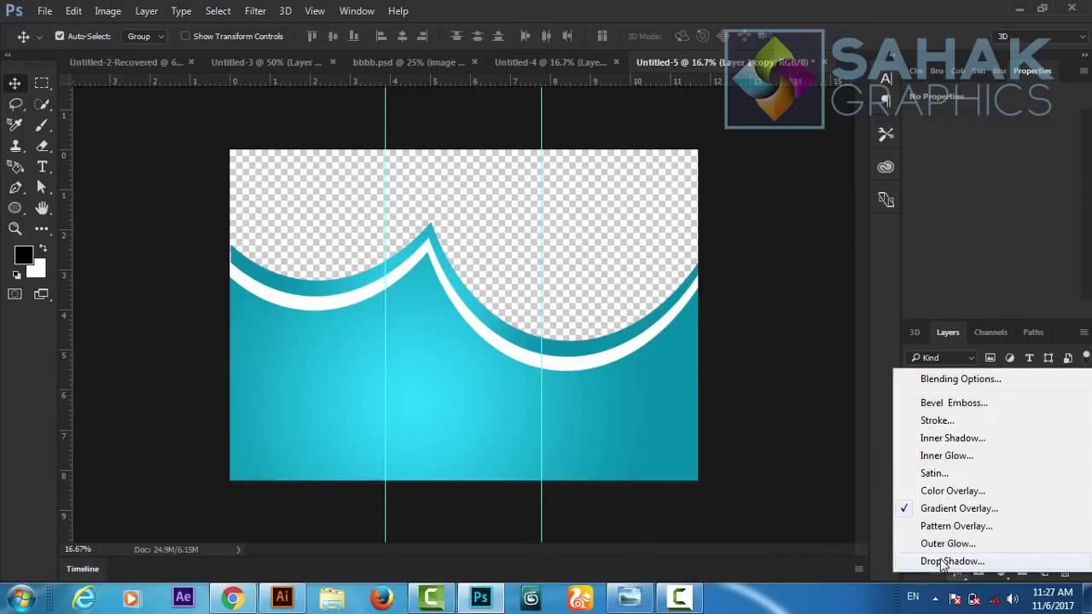
pyautogui.click(943, 563)
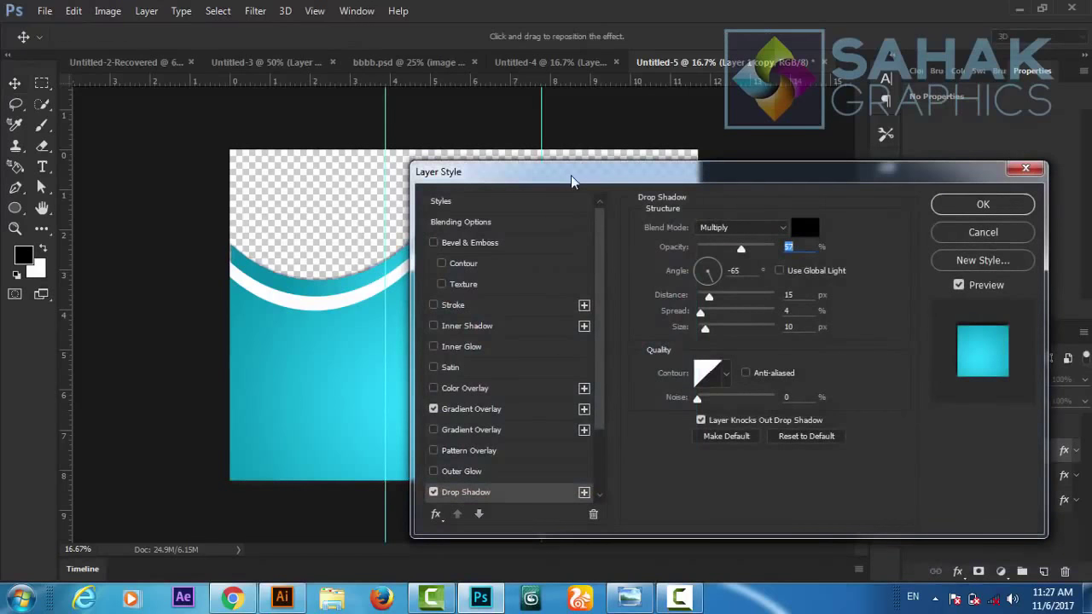
pyautogui.moveTo(571, 182); pyautogui.dragTo(609, 219)
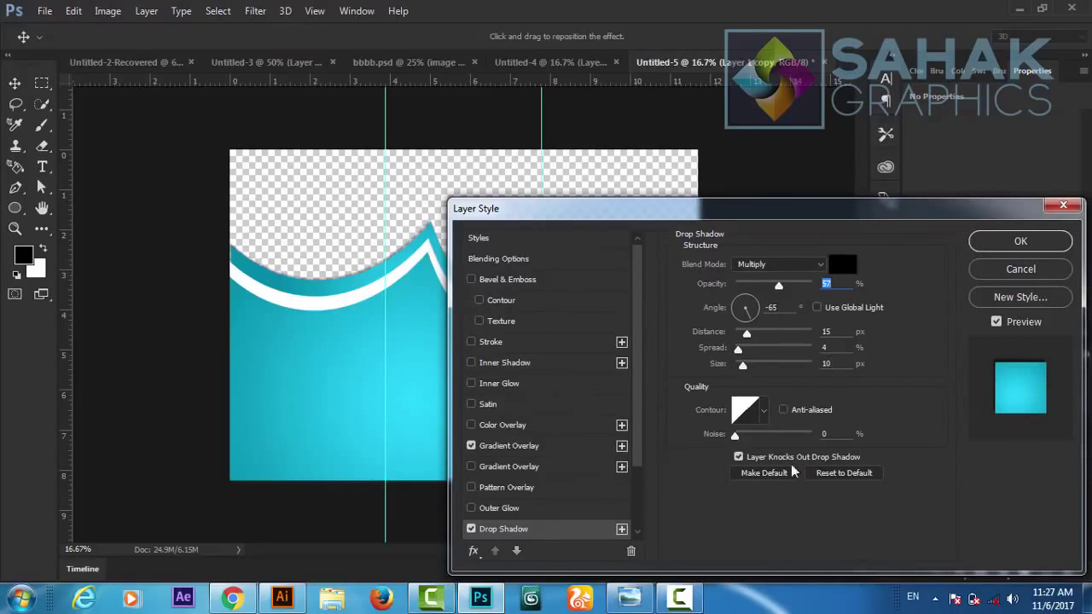
pyautogui.click(1011, 244)
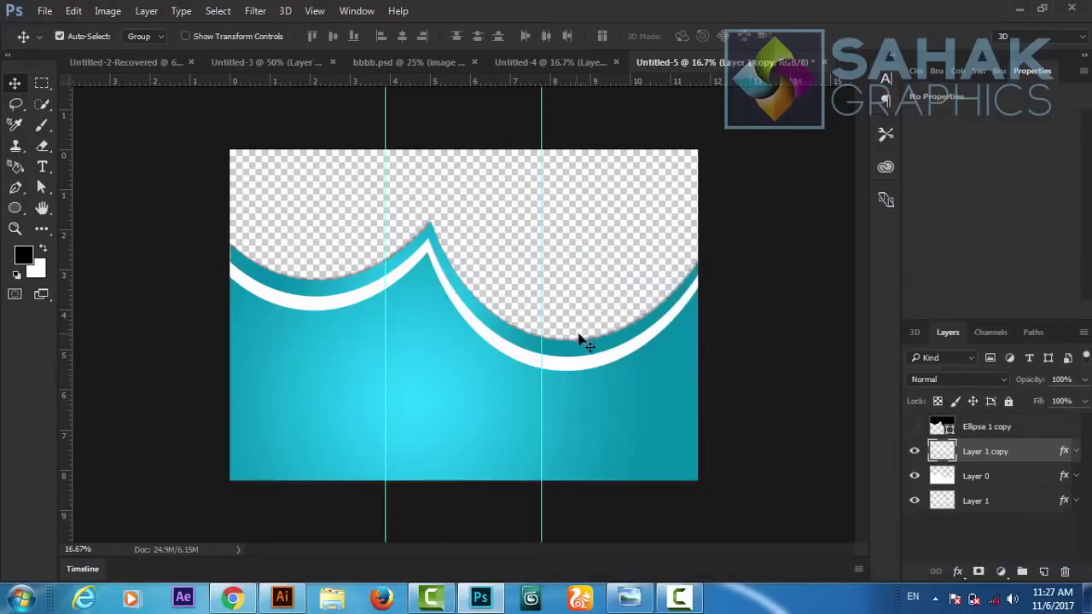
pyautogui.click(974, 503)
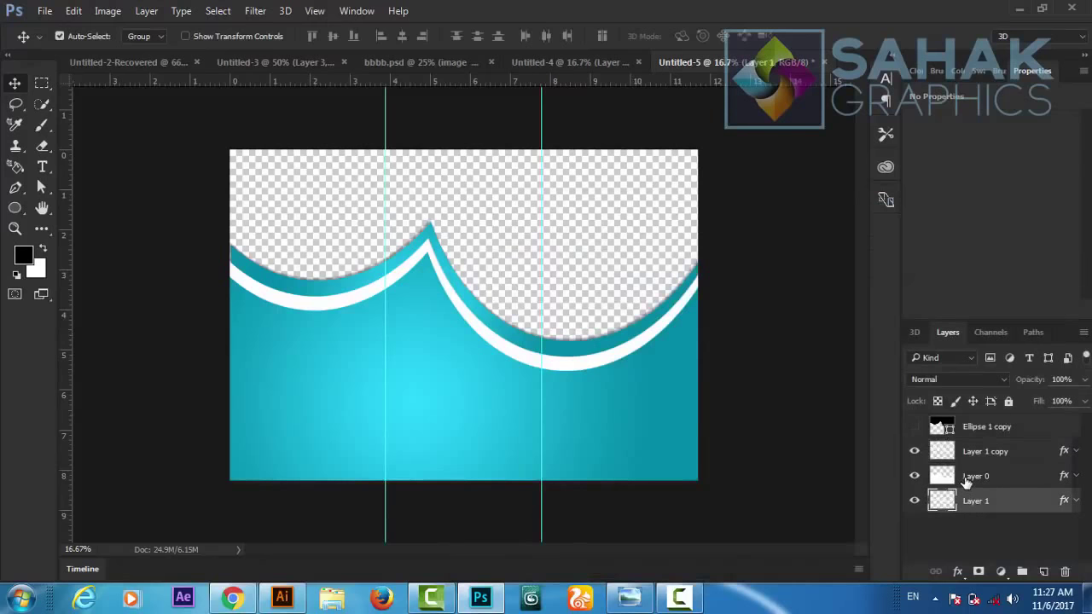
# - Add the same Drop Shadow settings to Layer 0
pyautogui.click(970, 481)
pyautogui.click(958, 573)
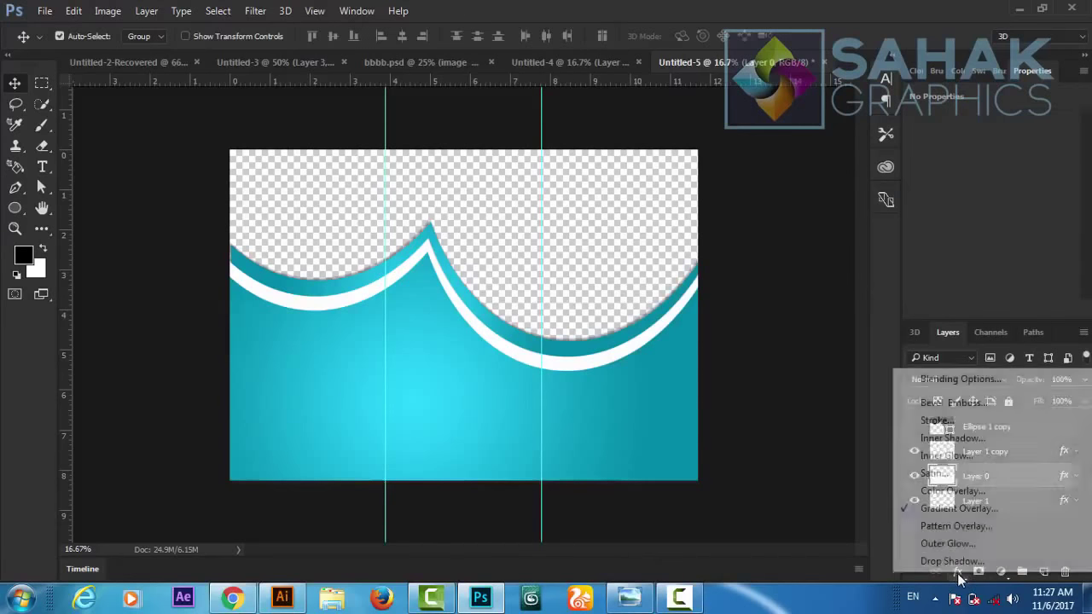
pyautogui.click(950, 561)
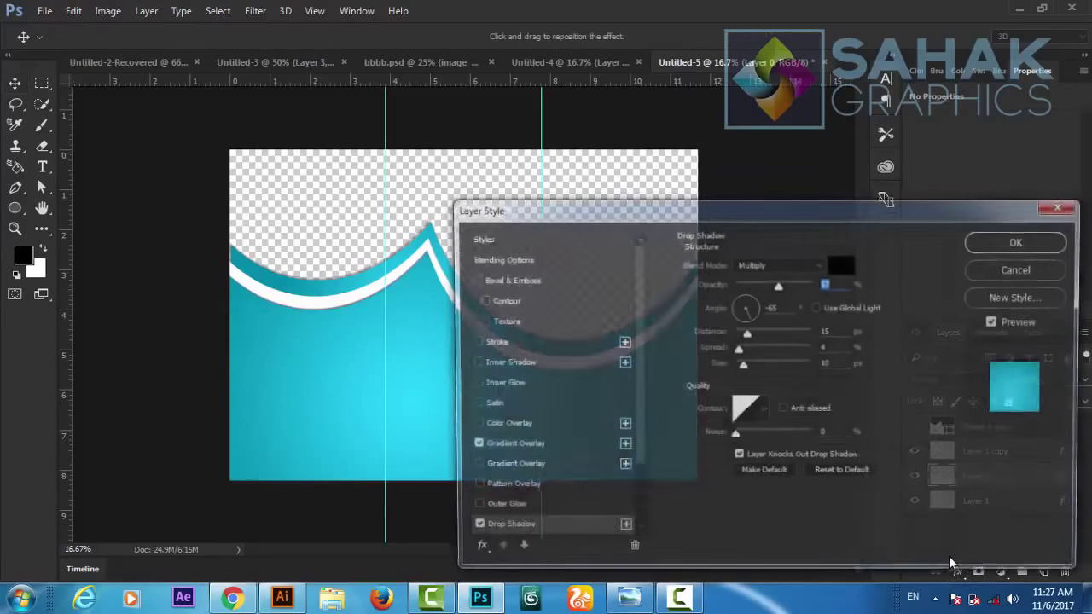
pyautogui.moveTo(597, 219); pyautogui.dragTo(840, 214)
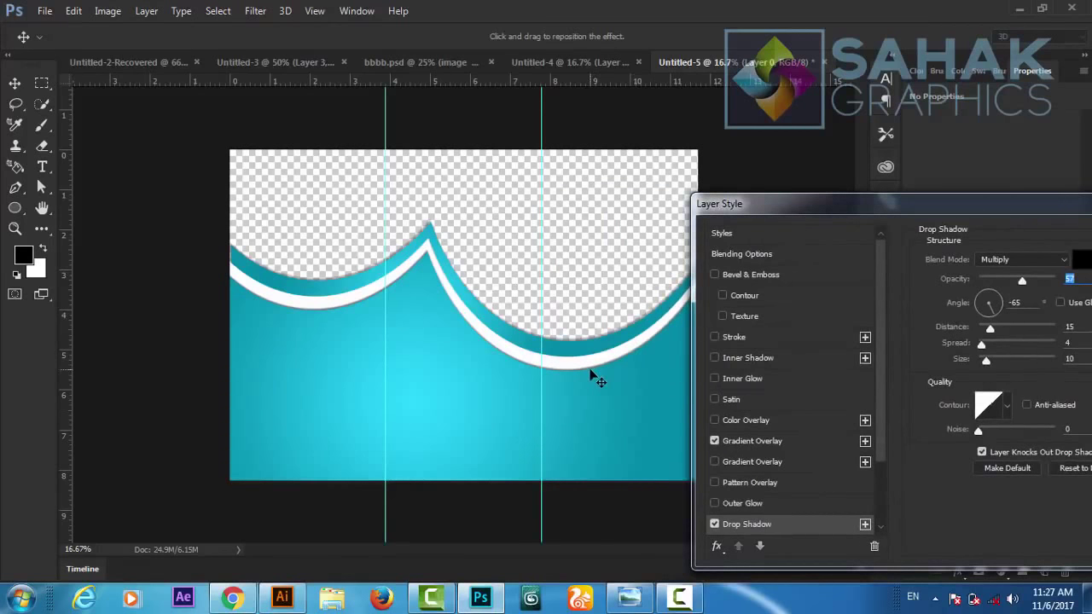
pyautogui.hotkey('ctrl', '+')
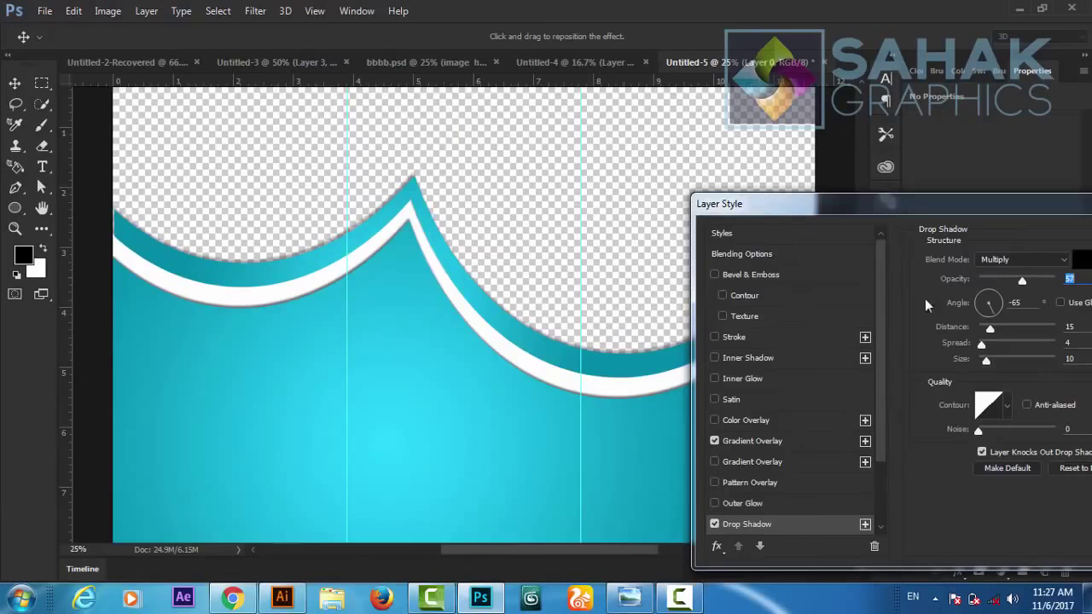
pyautogui.moveTo(977, 208)
pyautogui.mouseDown()
pyautogui.moveTo(746, 211)
pyautogui.moveTo(697, 201)
pyautogui.mouseUp()
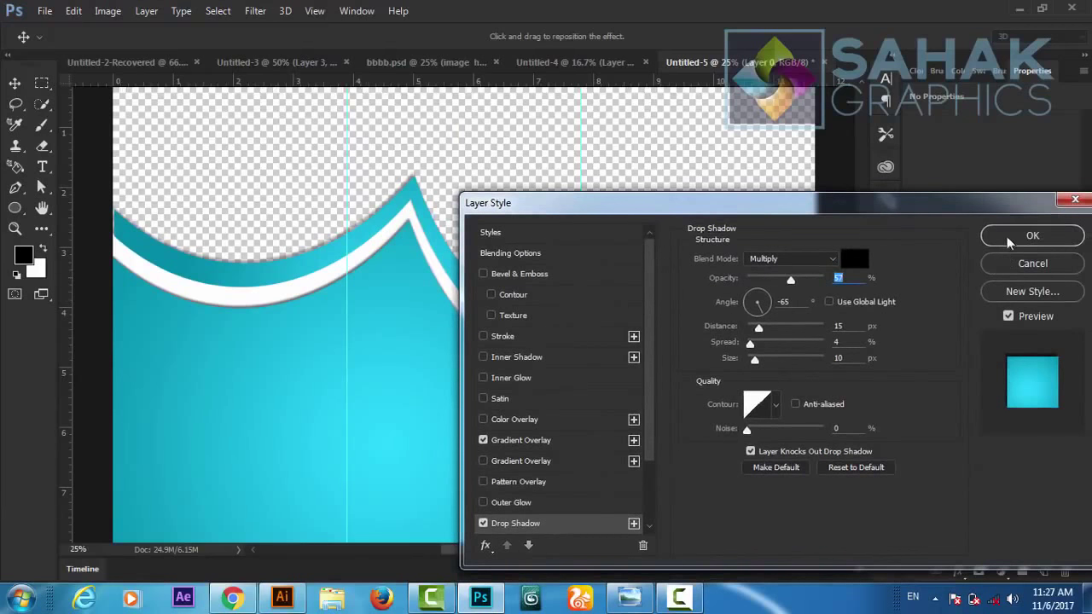
pyautogui.click(1008, 241)
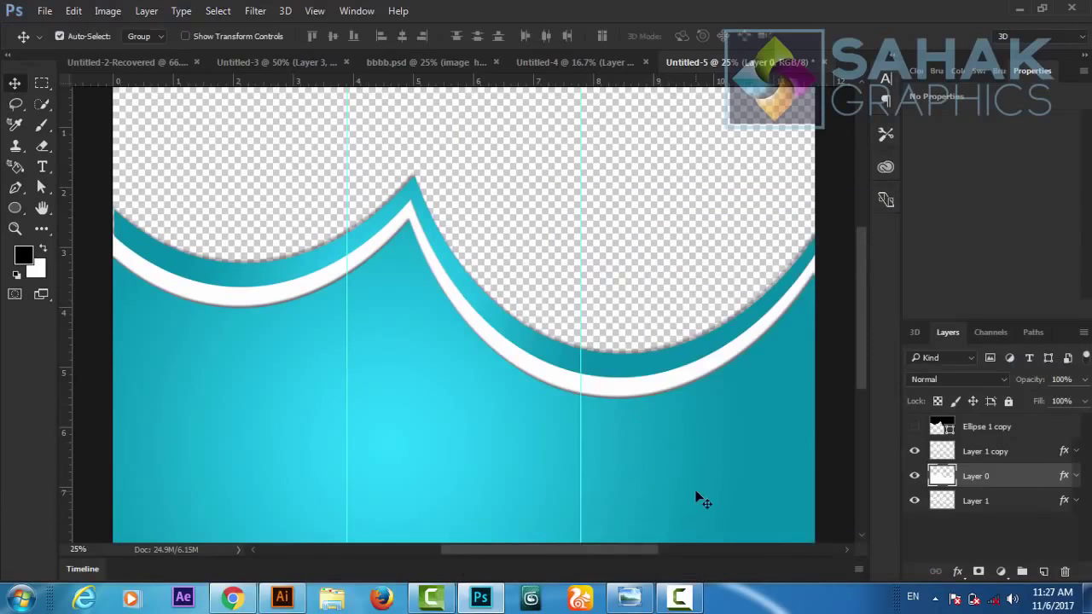
pyautogui.hotkey('ctrl', '-')
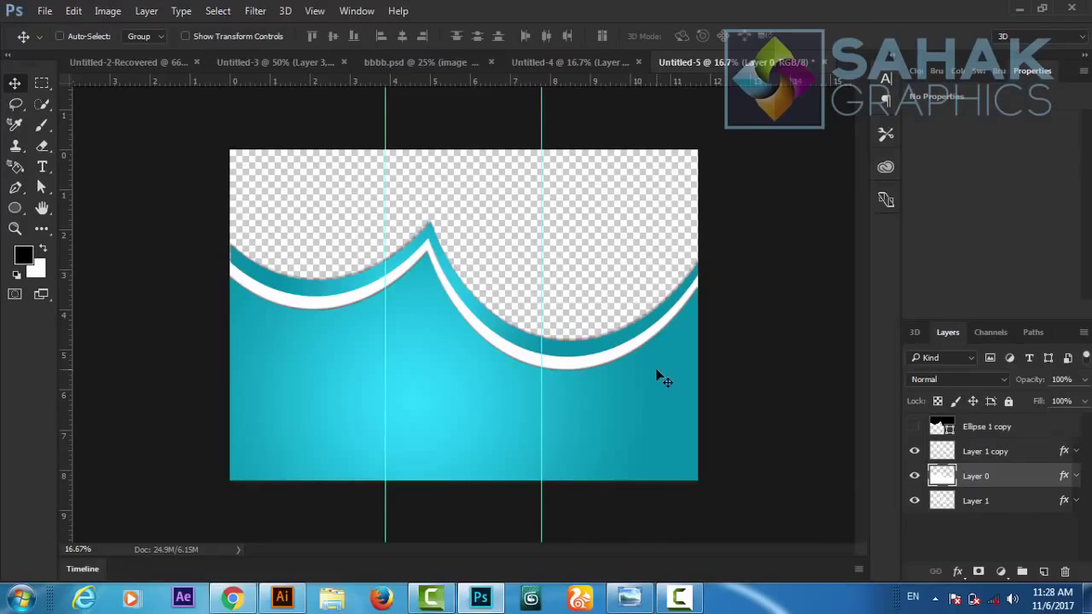
# - Zoom in and pan around the wave header to inspect the shadowed edges
pyautogui.hotkey('ctrl', '+')
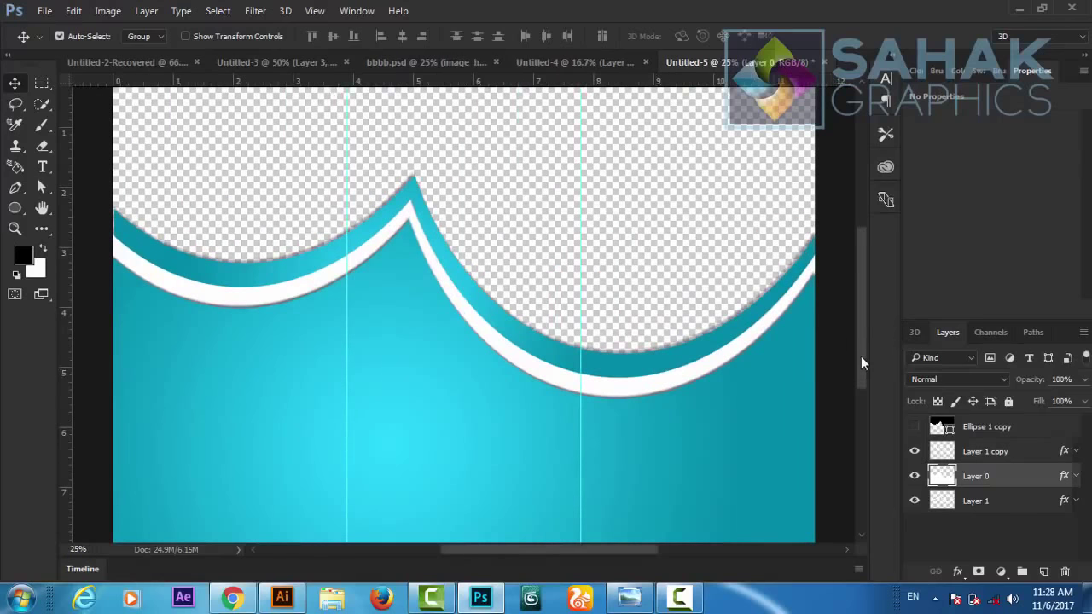
pyautogui.moveTo(860, 356); pyautogui.dragTo(865, 384)
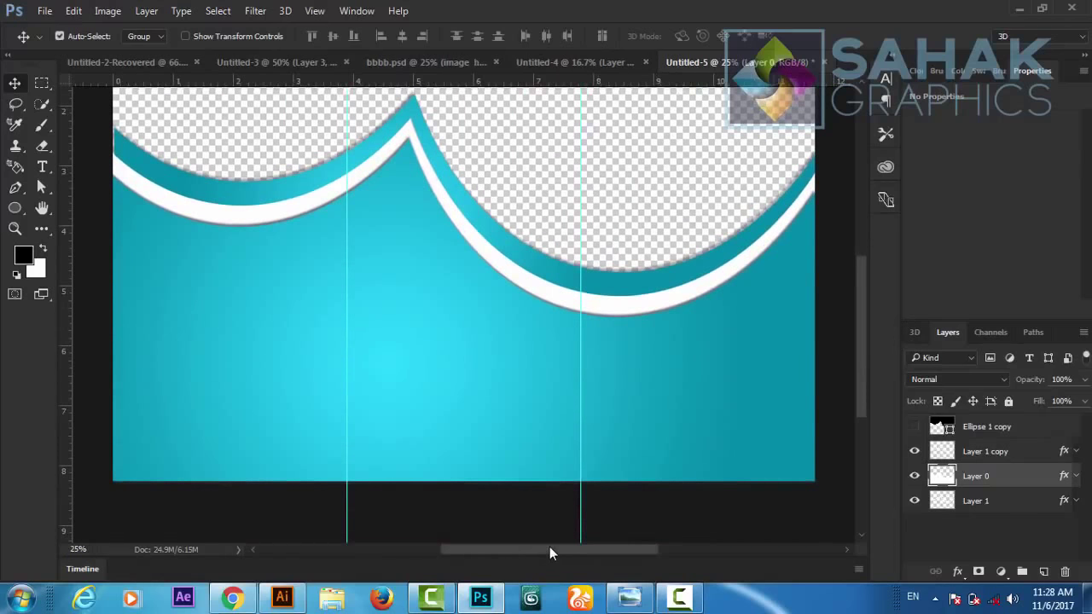
pyautogui.moveTo(551, 552); pyautogui.dragTo(526, 552)
pyautogui.moveTo(857, 349); pyautogui.dragTo(859, 335)
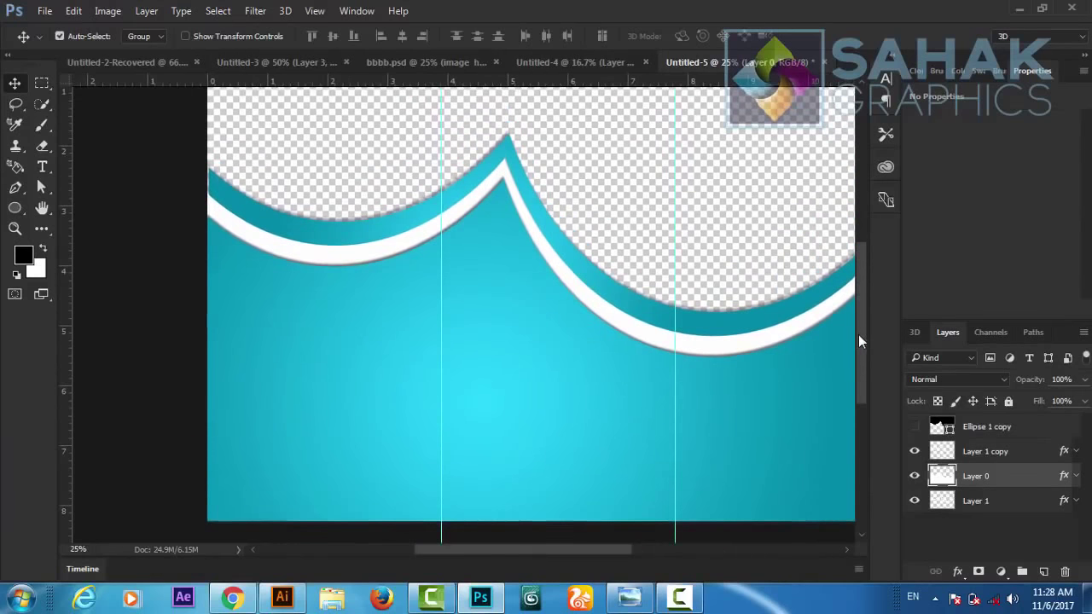
# - Delete the Ellipse 1 copy layer
pyautogui.click(994, 453)
pyautogui.click(979, 429)
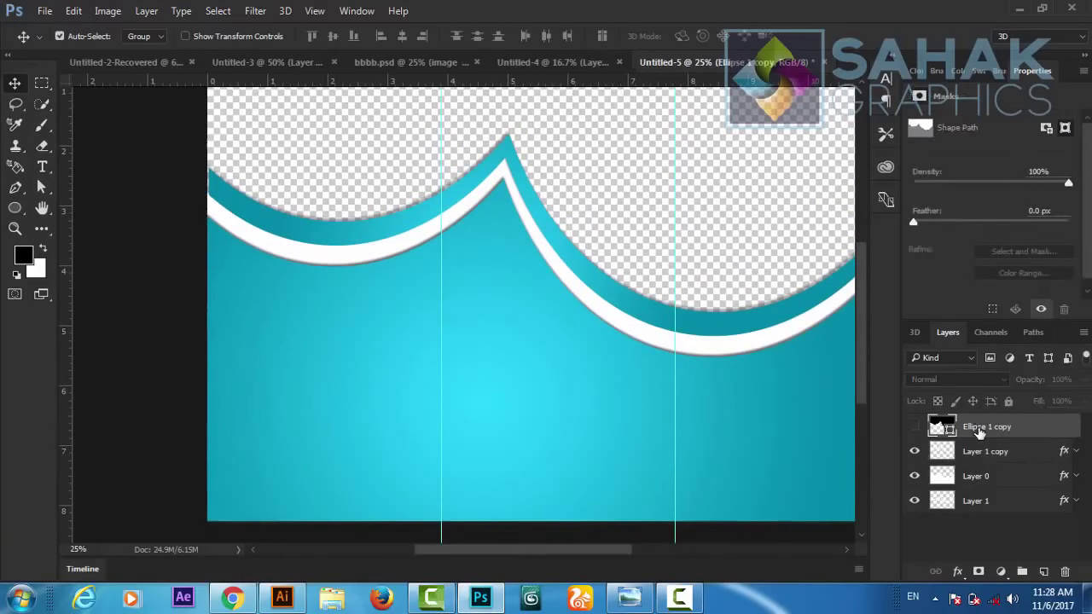
pyautogui.rightClick(978, 431)
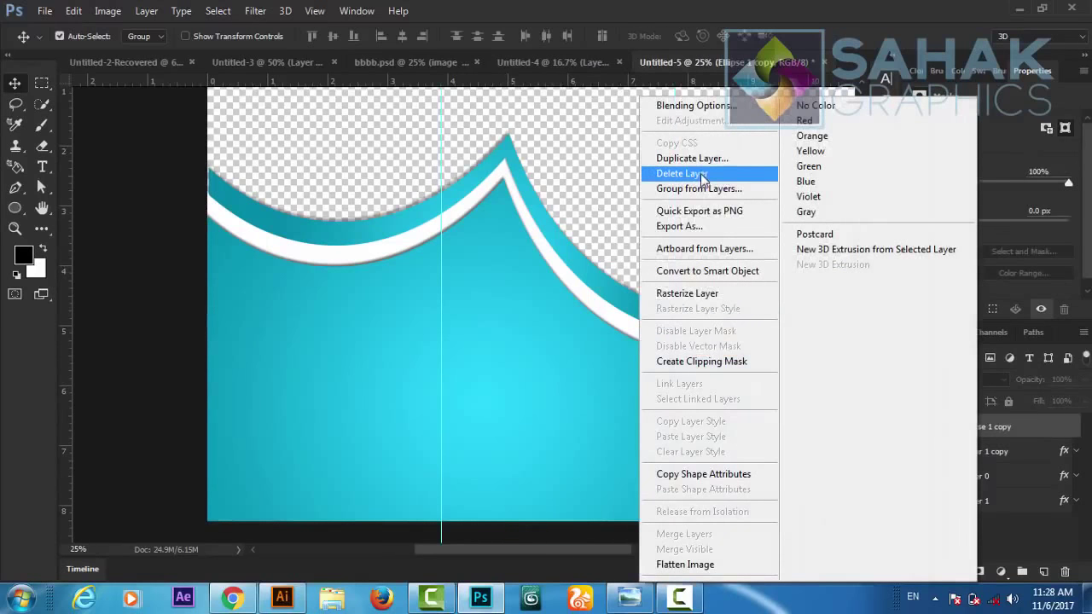
pyautogui.click(703, 174)
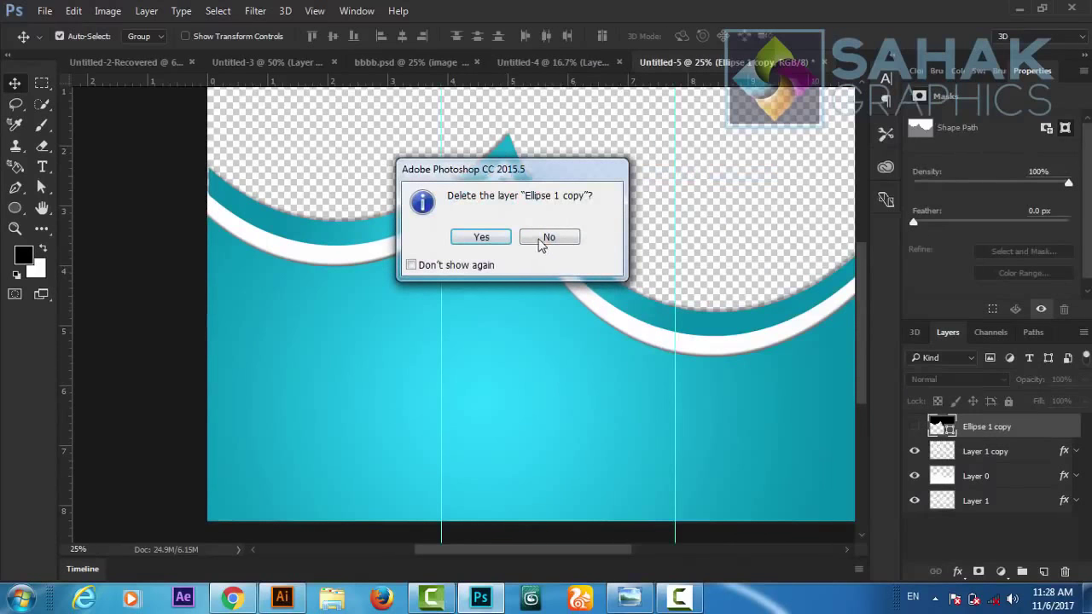
pyautogui.click(482, 237)
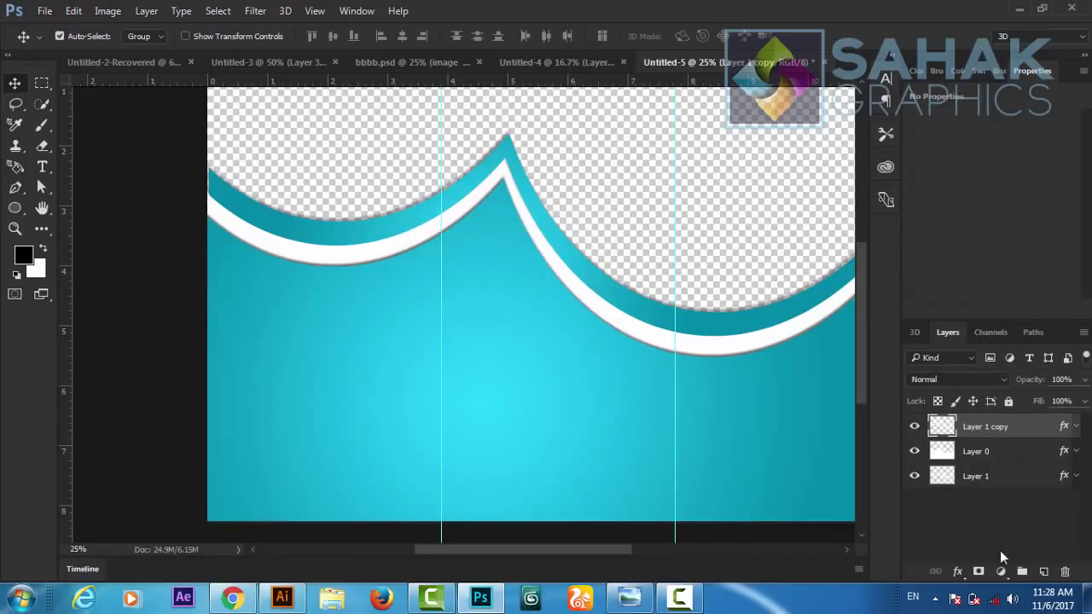
# - Create a new empty Layer 2 on top and bring up the Brush tool's preset picker
pyautogui.click(1042, 573)
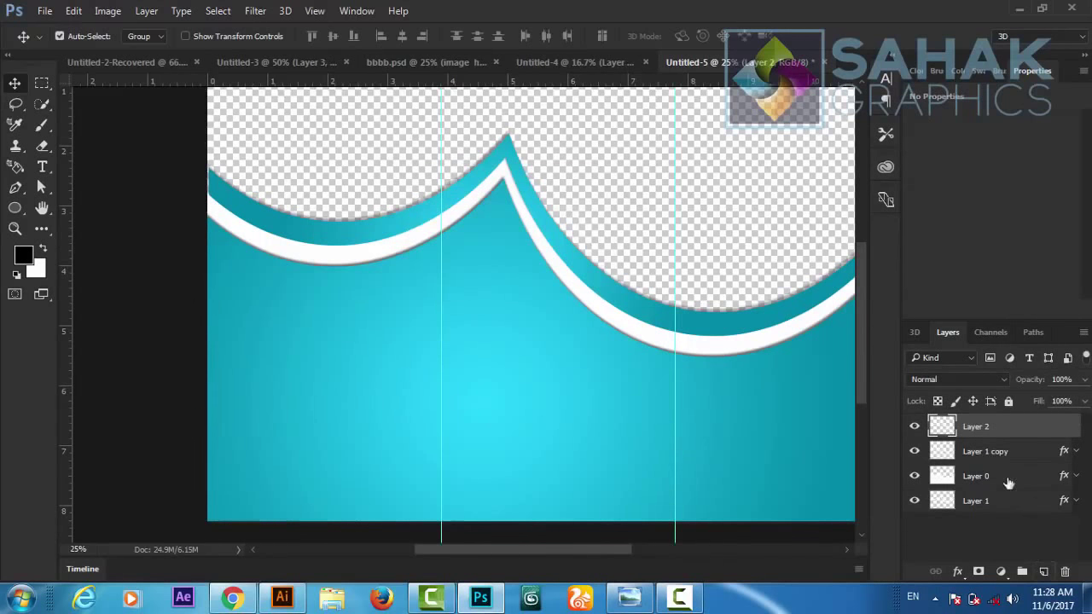
pyautogui.click(43, 126)
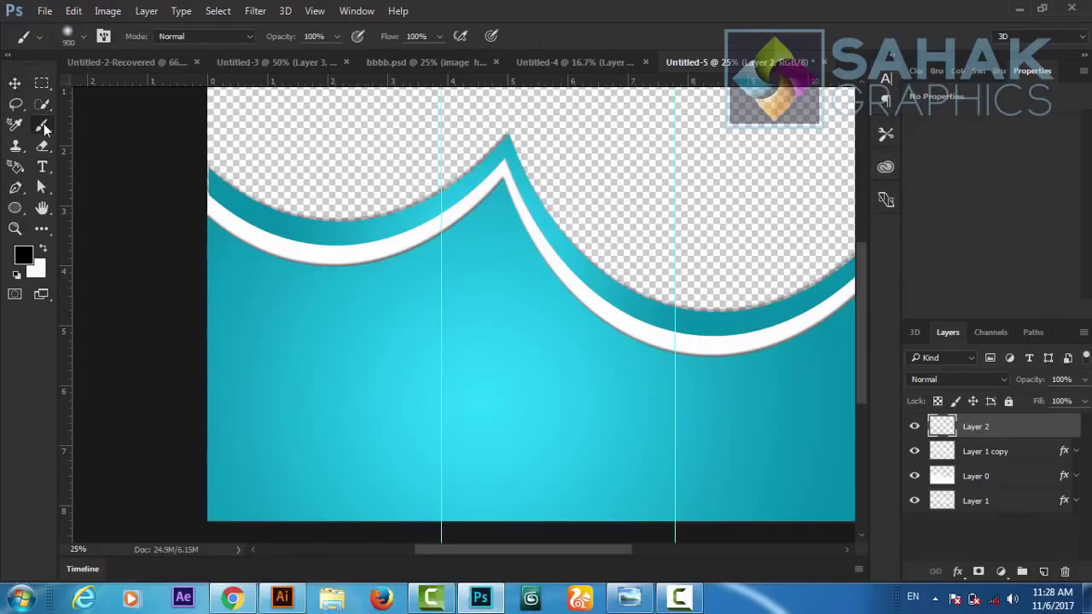
pyautogui.click(82, 37)
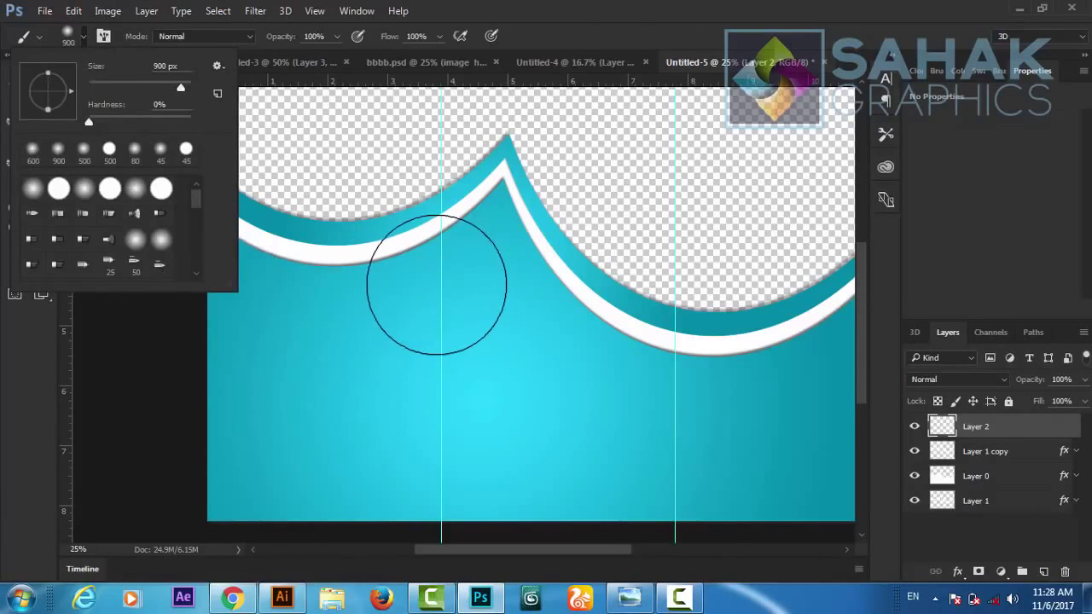
# - Paint a soft black spot on Layer 2 and free-transform it much wider, shifted left
pyautogui.click(456, 304)
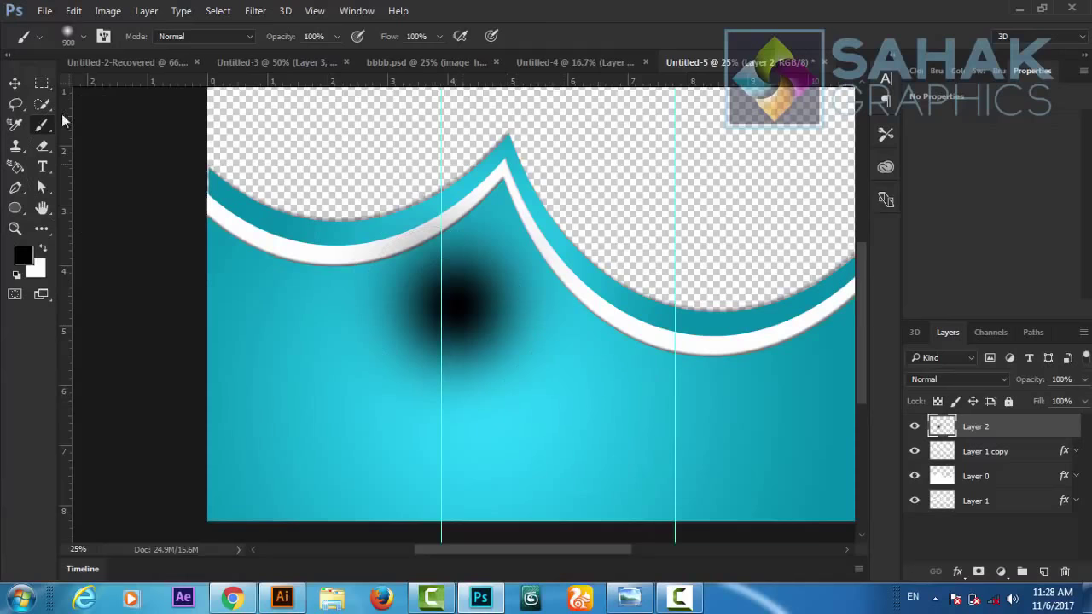
pyautogui.click(73, 11)
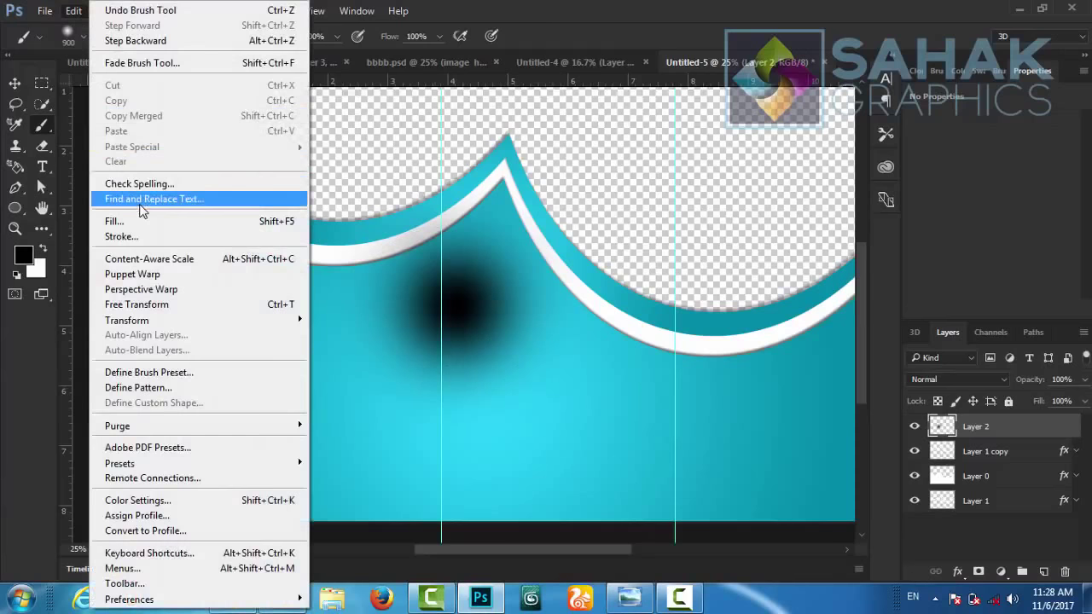
pyautogui.click(155, 307)
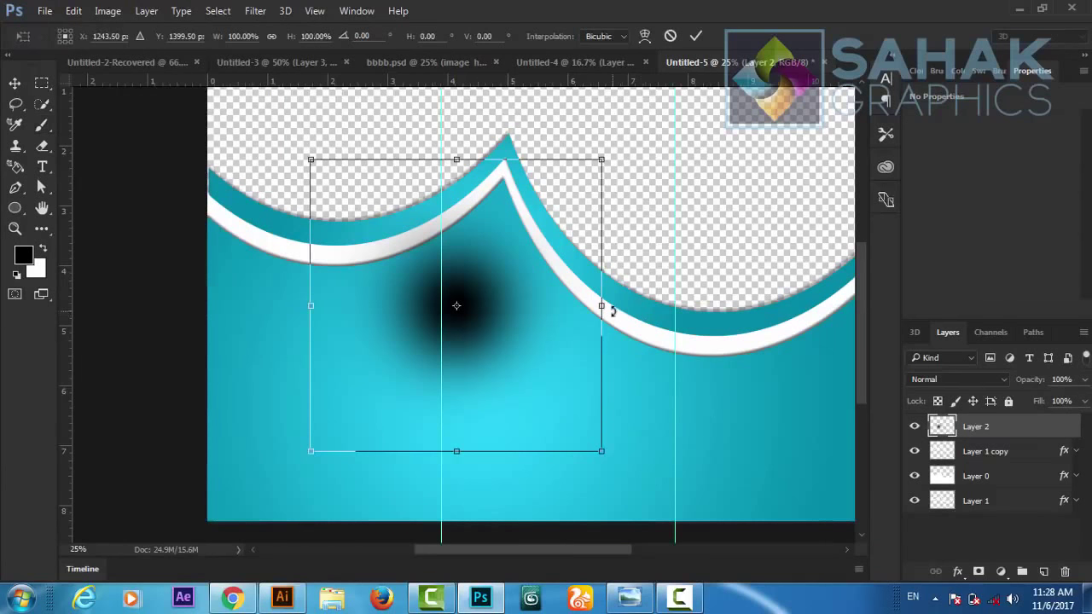
pyautogui.moveTo(602, 306)
pyautogui.mouseDown()
pyautogui.moveTo(849, 328)
pyautogui.moveTo(846, 307)
pyautogui.mouseUp()
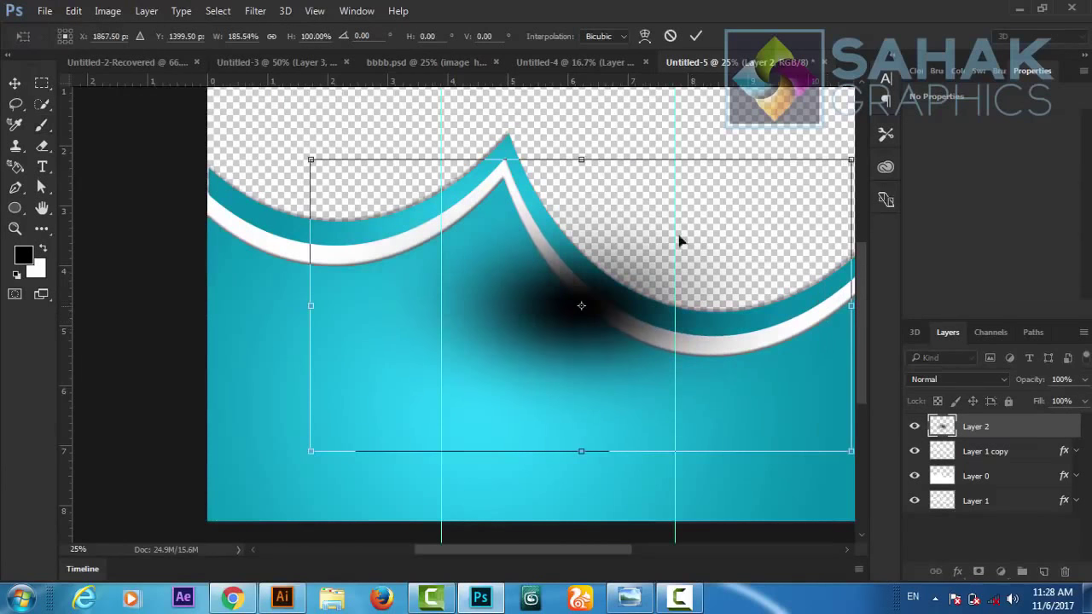
pyautogui.moveTo(597, 208); pyautogui.dragTo(496, 224)
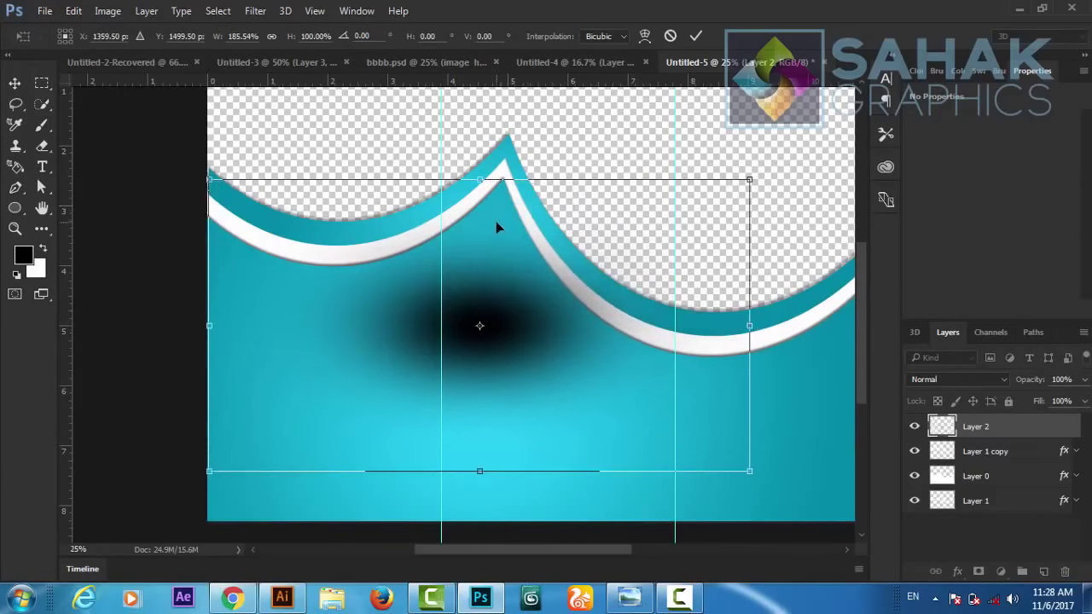
# - Pinch the stretched shadow into a thin bow-tie shape with a Perspective transform
pyautogui.rightClick(560, 243)
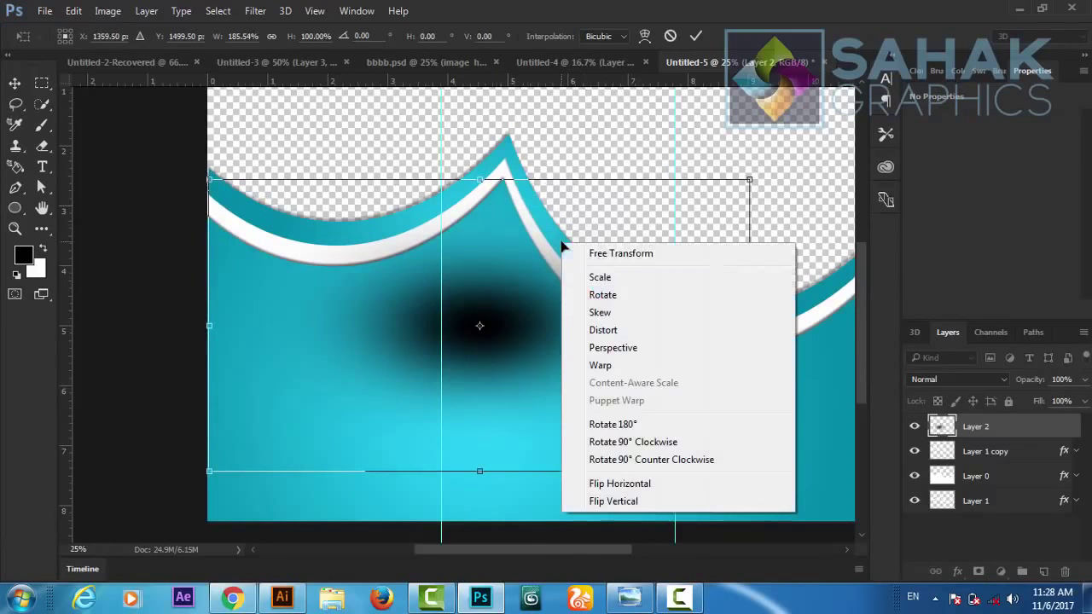
pyautogui.click(613, 348)
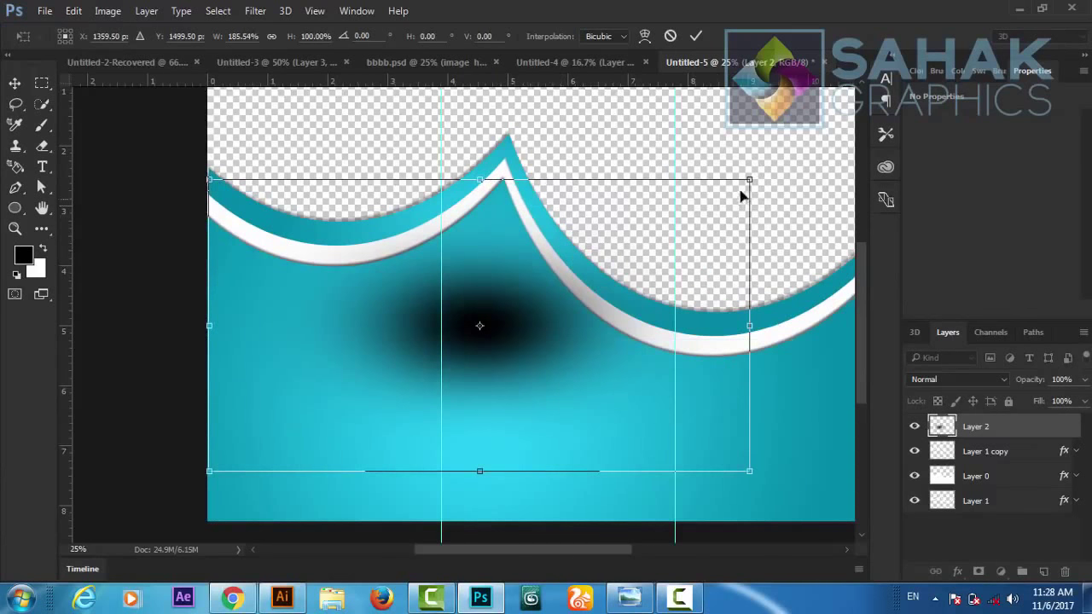
pyautogui.moveTo(749, 181)
pyautogui.mouseDown()
pyautogui.moveTo(764, 412)
pyautogui.moveTo(801, 478)
pyautogui.mouseUp()
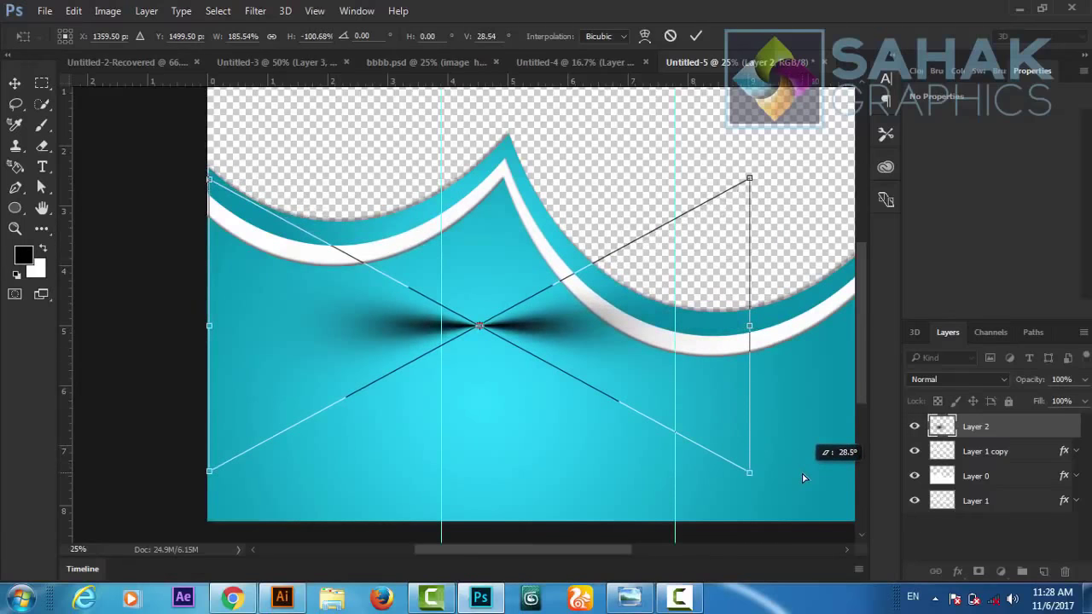
# - Commit the perspective transform and choose the Eraser with a hard round tip
pyautogui.click(696, 37)
pyautogui.press('b')
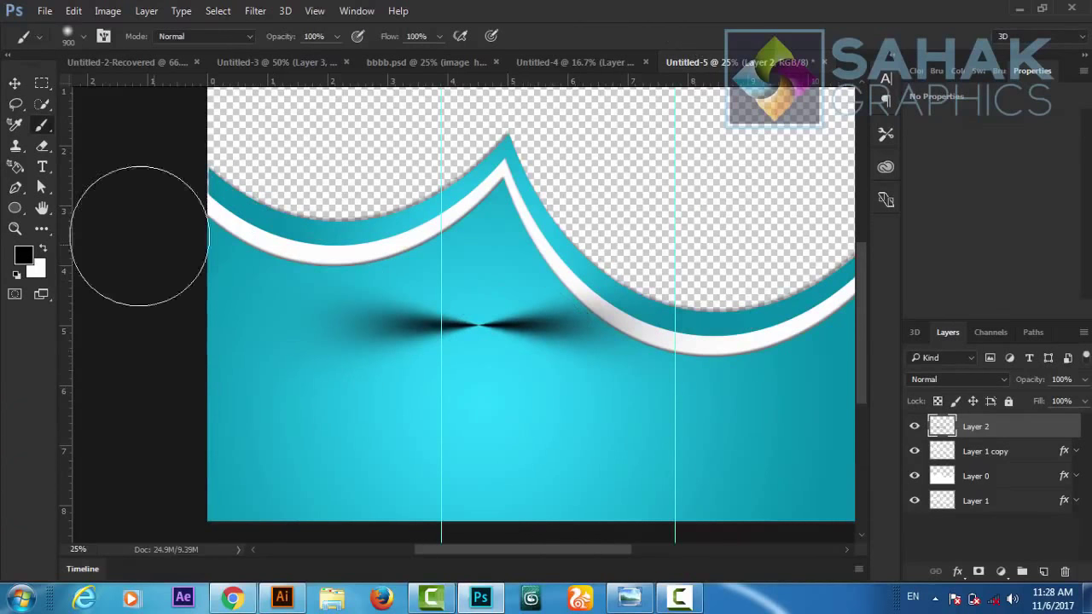
pyautogui.click(42, 150)
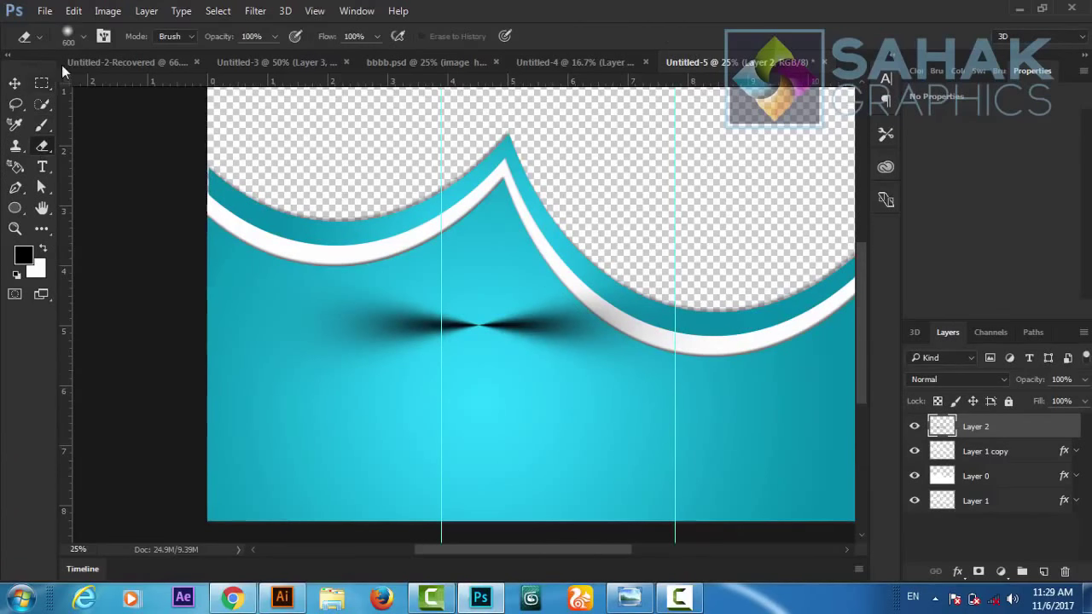
pyautogui.click(81, 36)
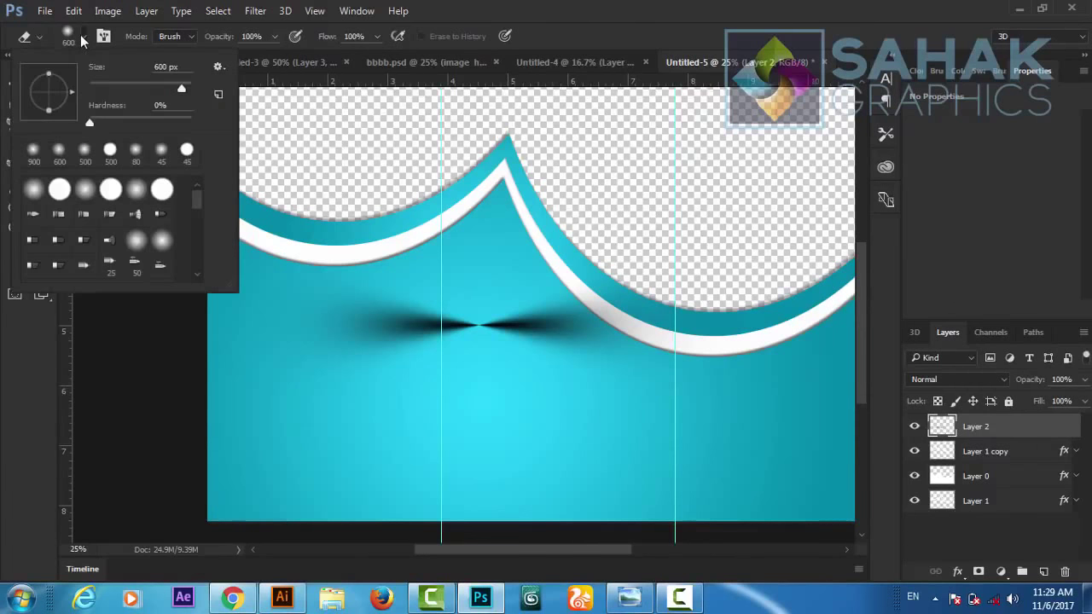
pyautogui.click(60, 189)
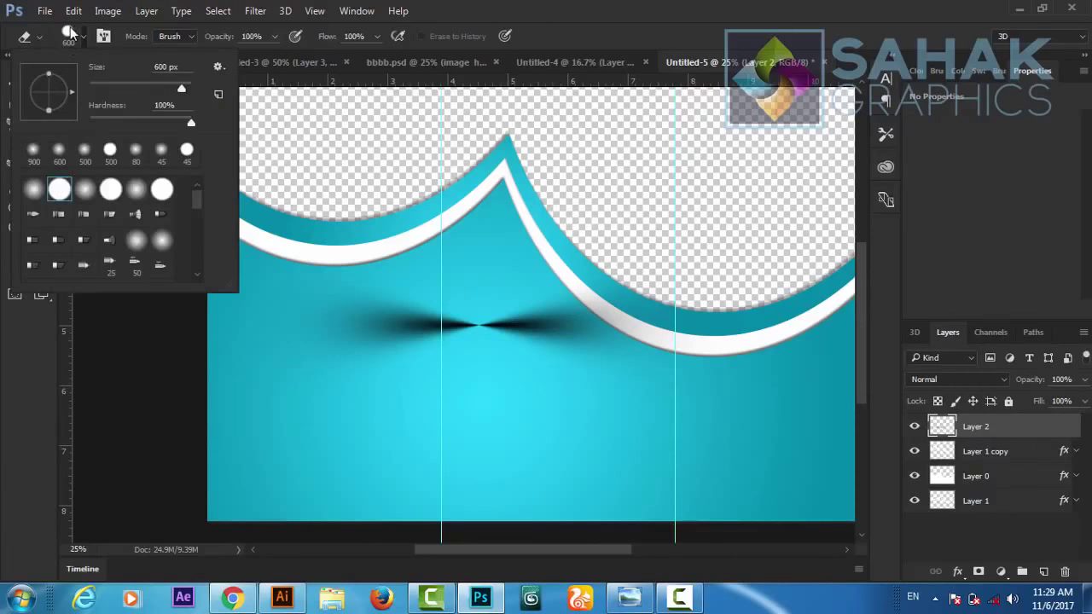
pyautogui.press('Return')
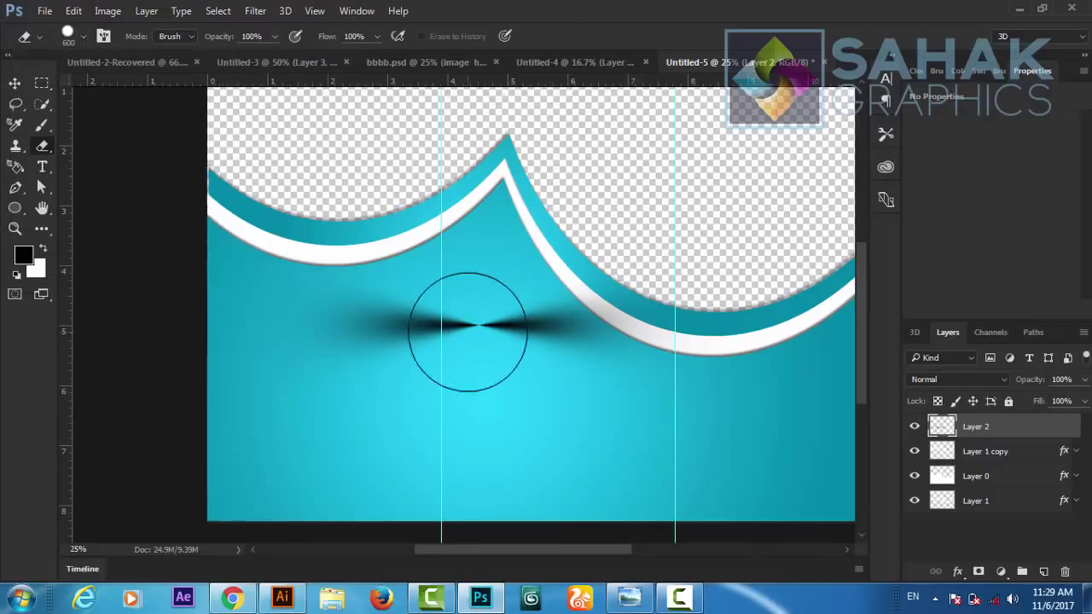
# - Erase the shadow's left half and move the remaining tapered streak into the left panel
pyautogui.click(420, 325)
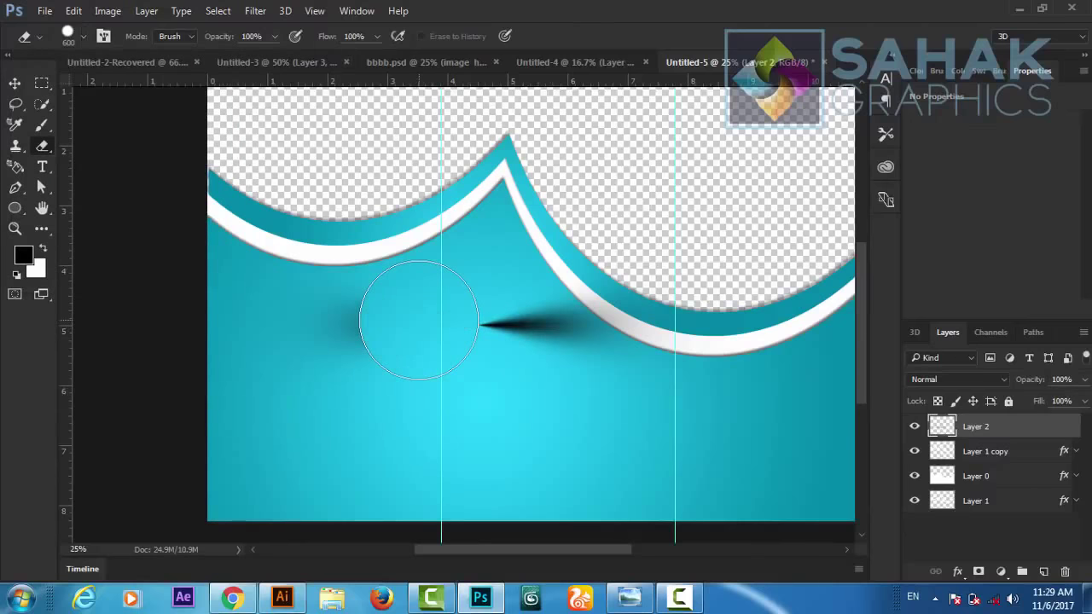
pyautogui.click(368, 334)
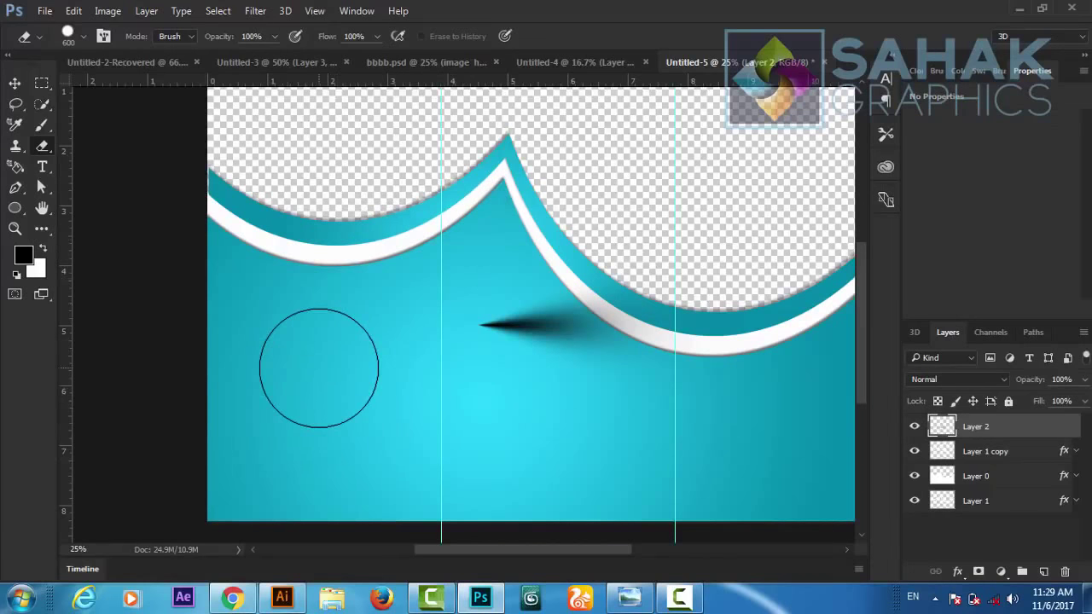
pyautogui.press('v')
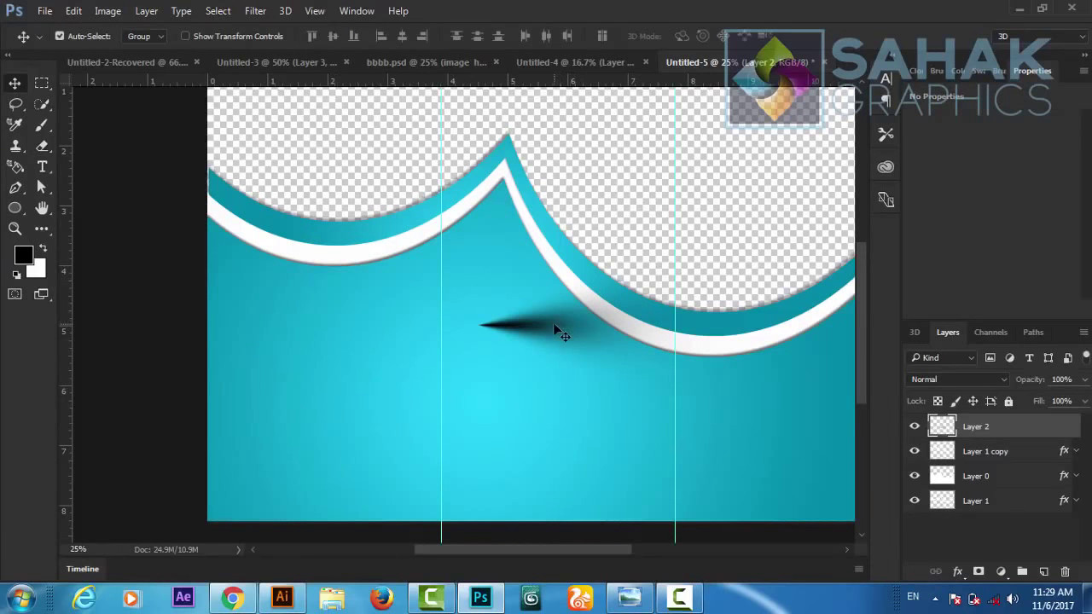
pyautogui.moveTo(554, 325)
pyautogui.mouseDown()
pyautogui.moveTo(406, 359)
pyautogui.moveTo(336, 348)
pyautogui.mouseUp()
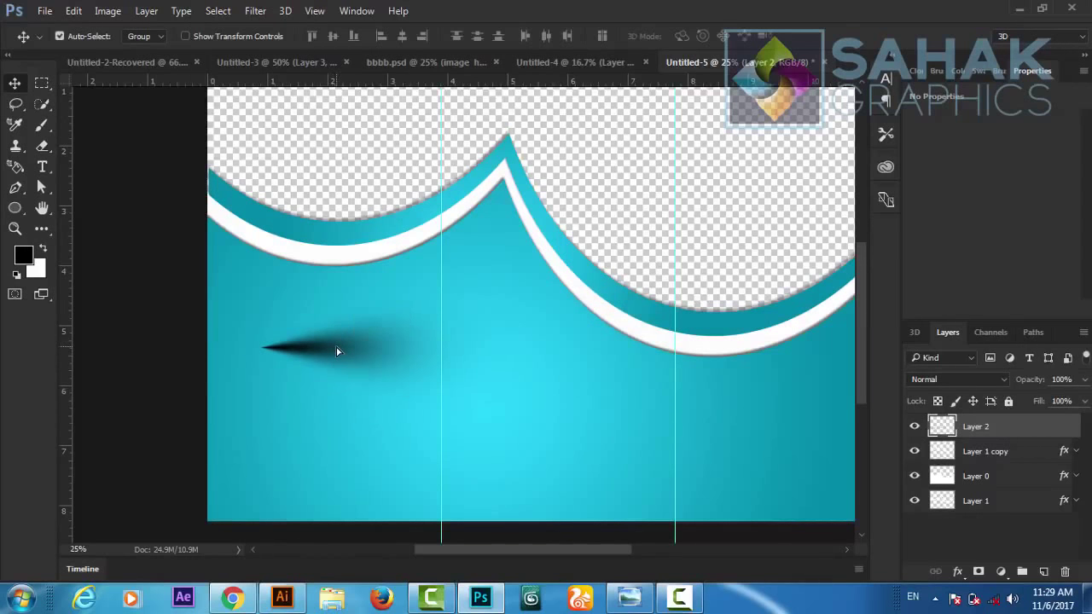
# - Clear the top of the shadow streak to a flat edge and set Layer 2's opacity to 72%
pyautogui.click(42, 86)
pyautogui.moveTo(231, 286); pyautogui.dragTo(429, 346)
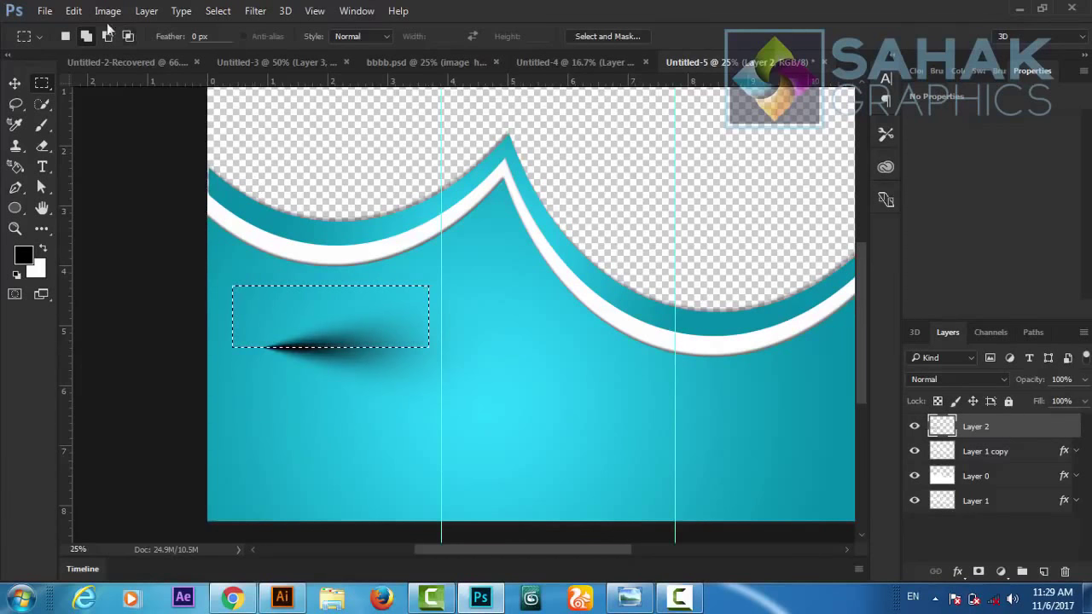
pyautogui.click(73, 11)
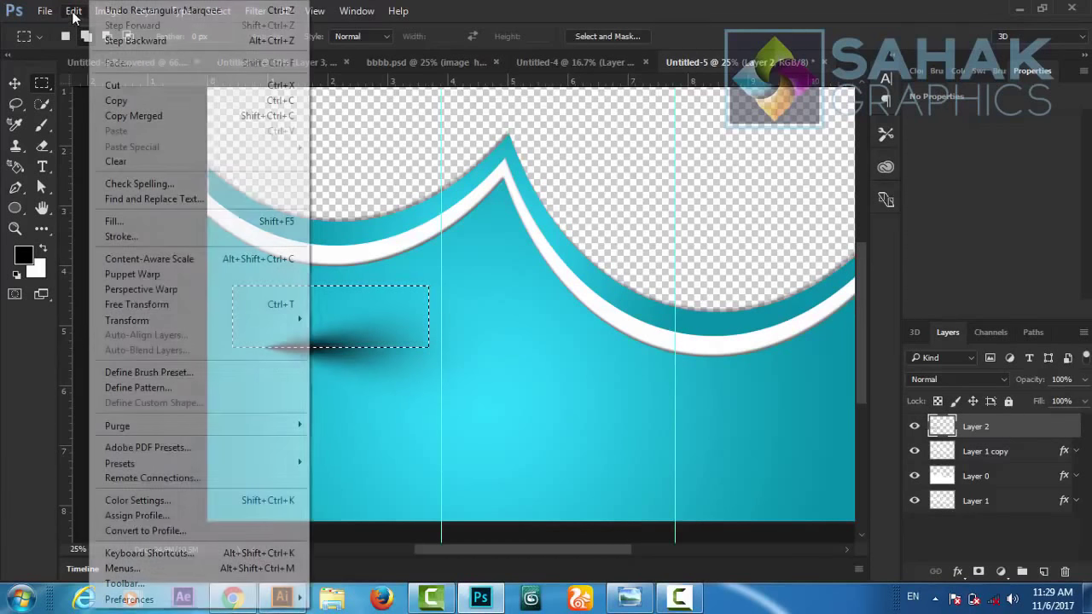
pyautogui.click(116, 162)
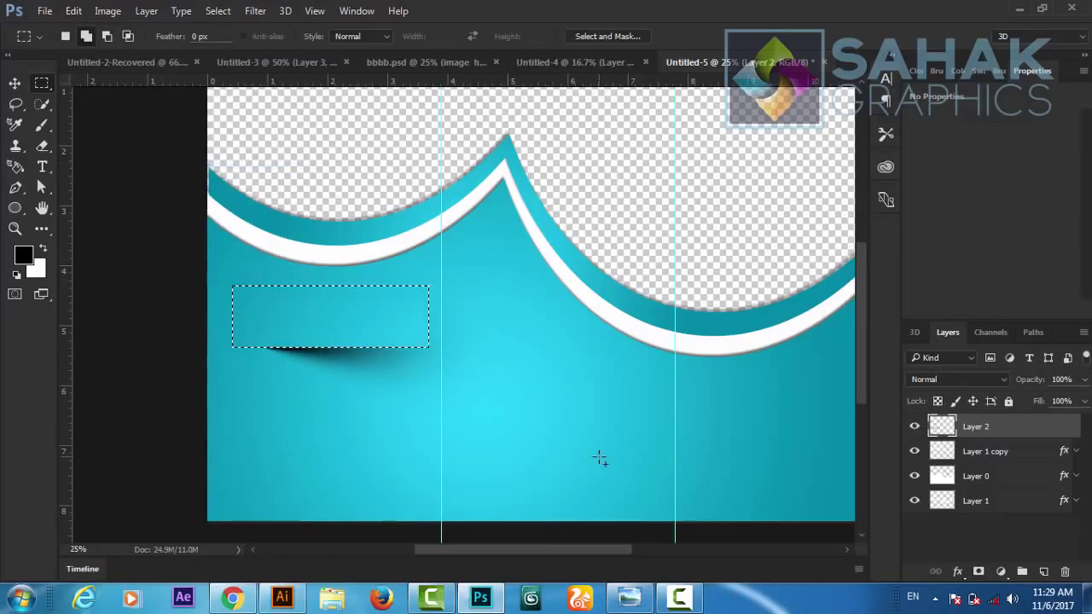
pyautogui.click(217, 11)
pyautogui.click(233, 43)
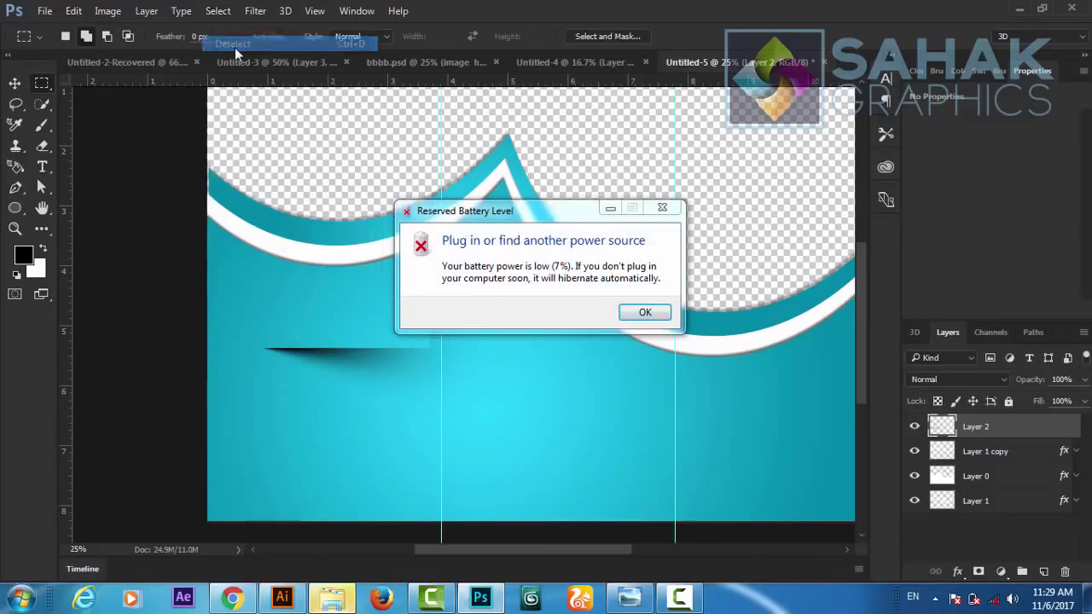
pyautogui.click(642, 312)
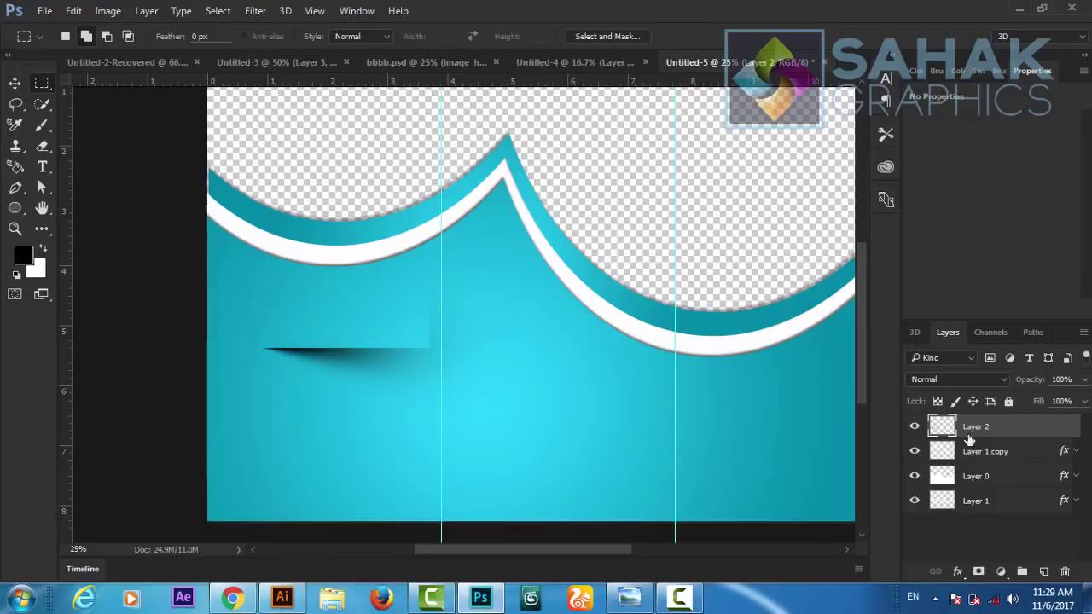
pyautogui.moveTo(1033, 384); pyautogui.dragTo(1012, 385)
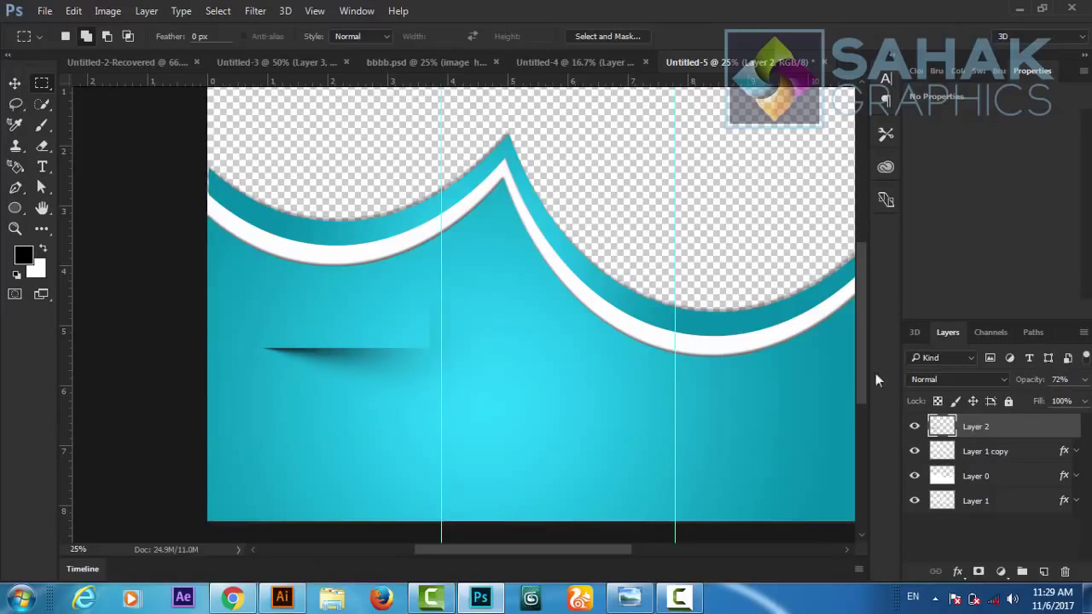
# - Nudge the shadow strip left, then add a bold white 'About Us' heading above it
pyautogui.press('v')
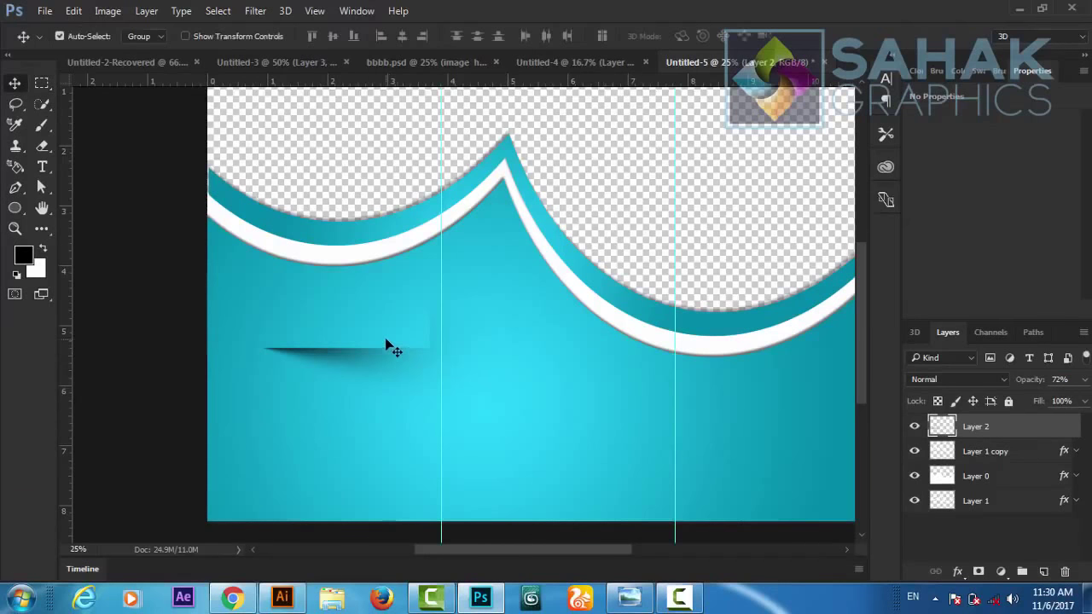
pyautogui.moveTo(370, 361); pyautogui.dragTo(351, 360)
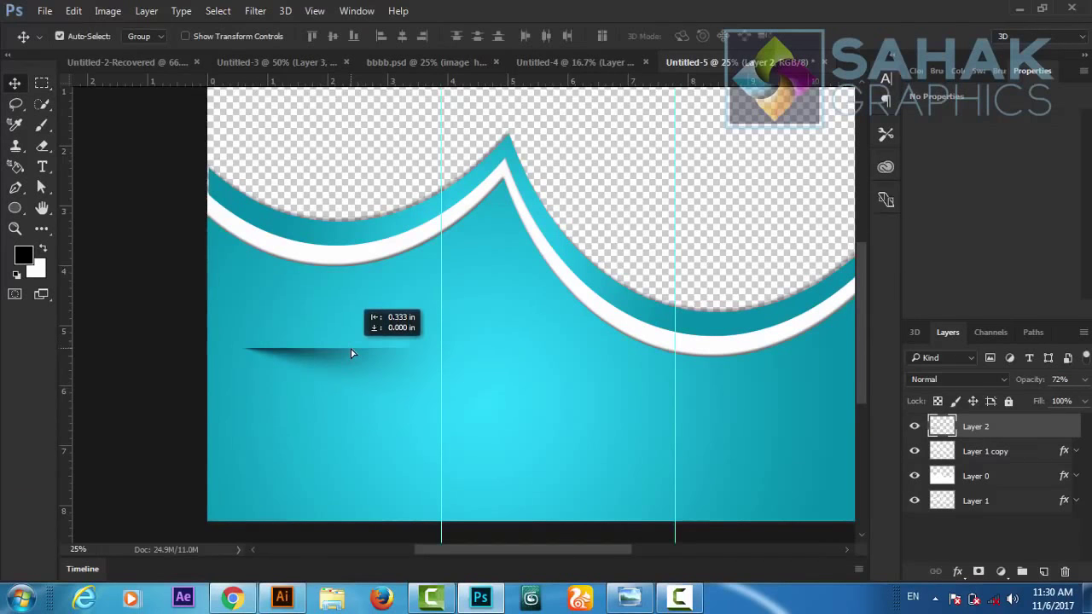
pyautogui.click(40, 168)
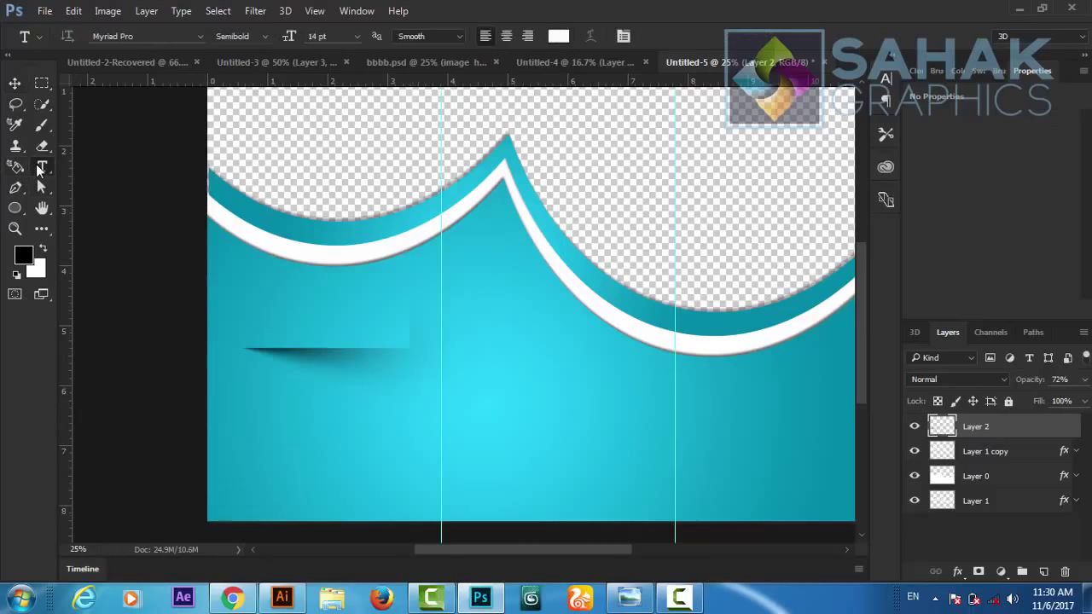
pyautogui.click(287, 327)
pyautogui.write('About')
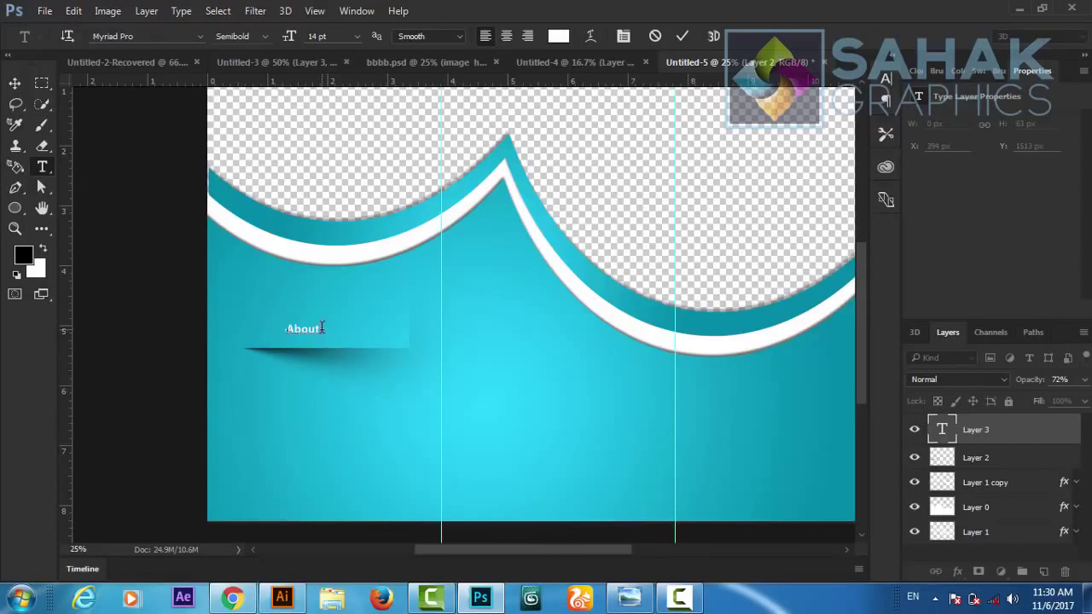
pyautogui.moveTo(298, 325); pyautogui.dragTo(276, 321)
pyautogui.click(260, 38)
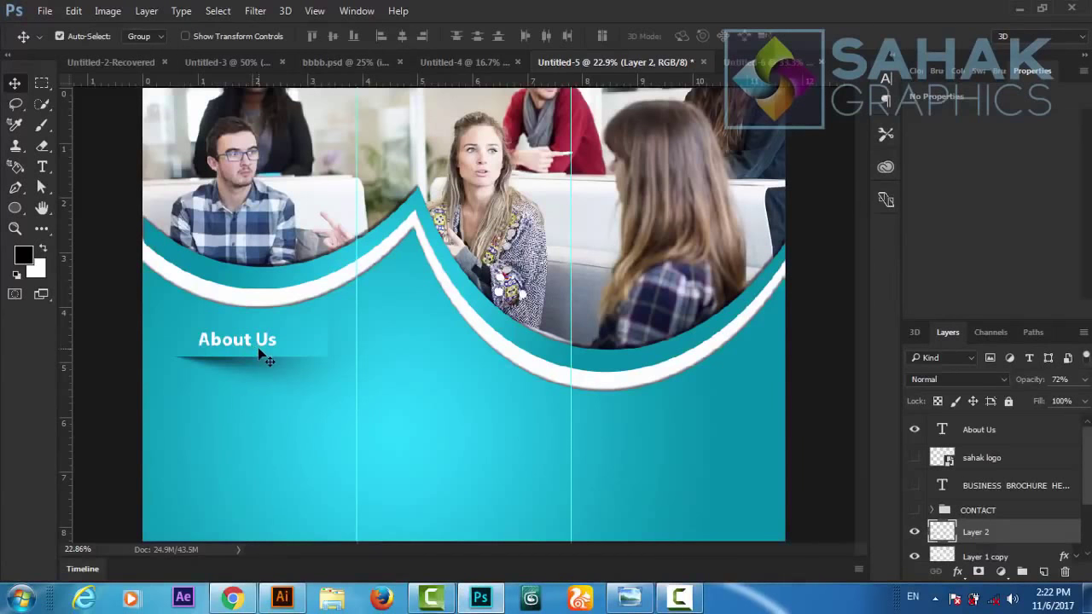
# - Shift the About Us heading slightly right and draw a paragraph text box below it
pyautogui.moveTo(263, 347); pyautogui.dragTo(275, 344)
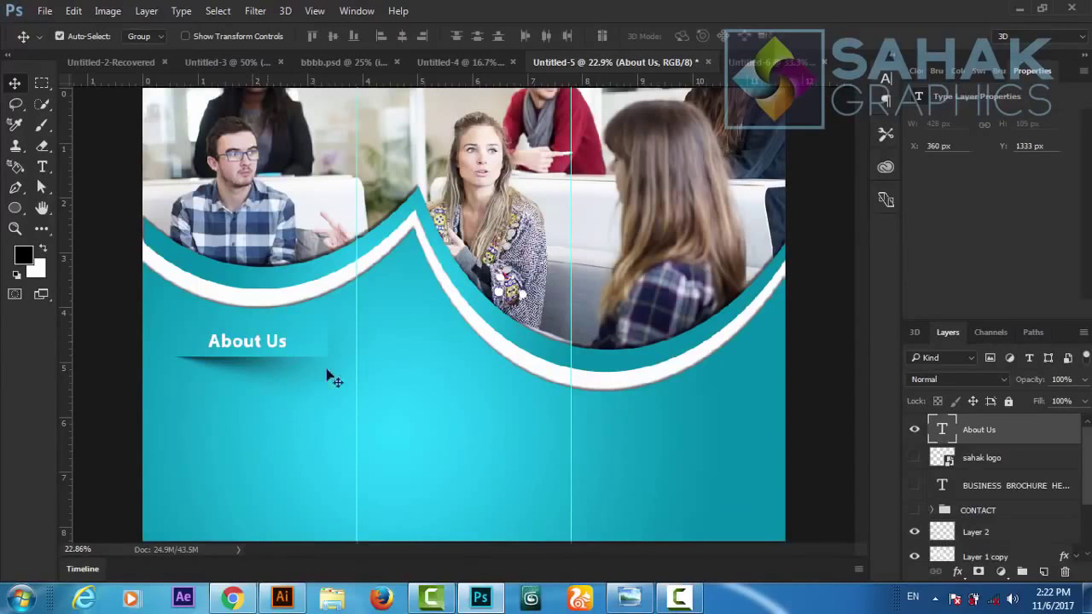
pyautogui.click(42, 84)
pyautogui.click(42, 167)
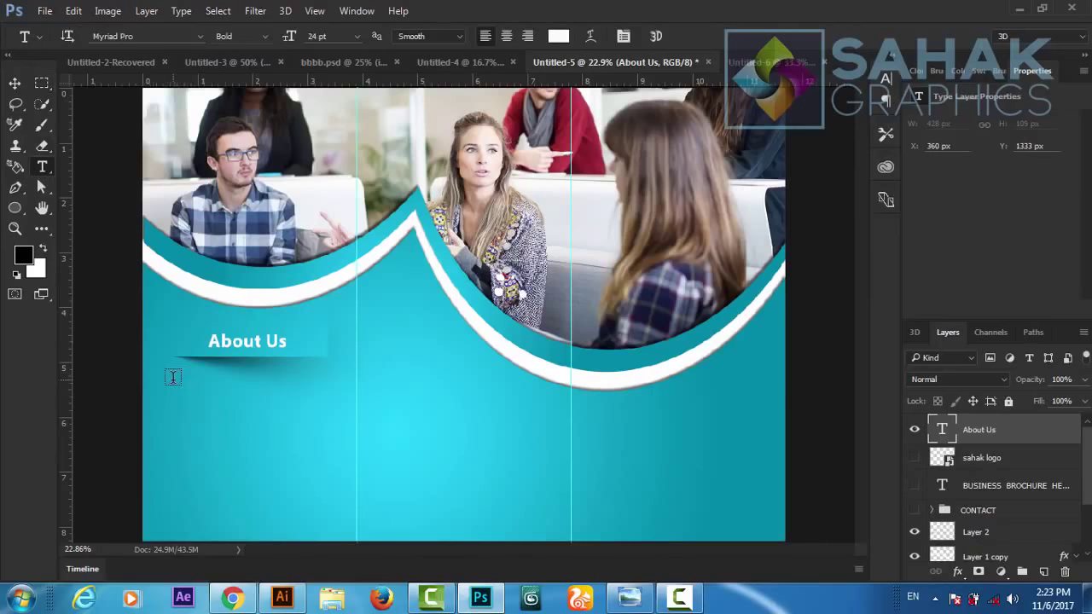
pyautogui.moveTo(175, 384); pyautogui.dragTo(316, 499)
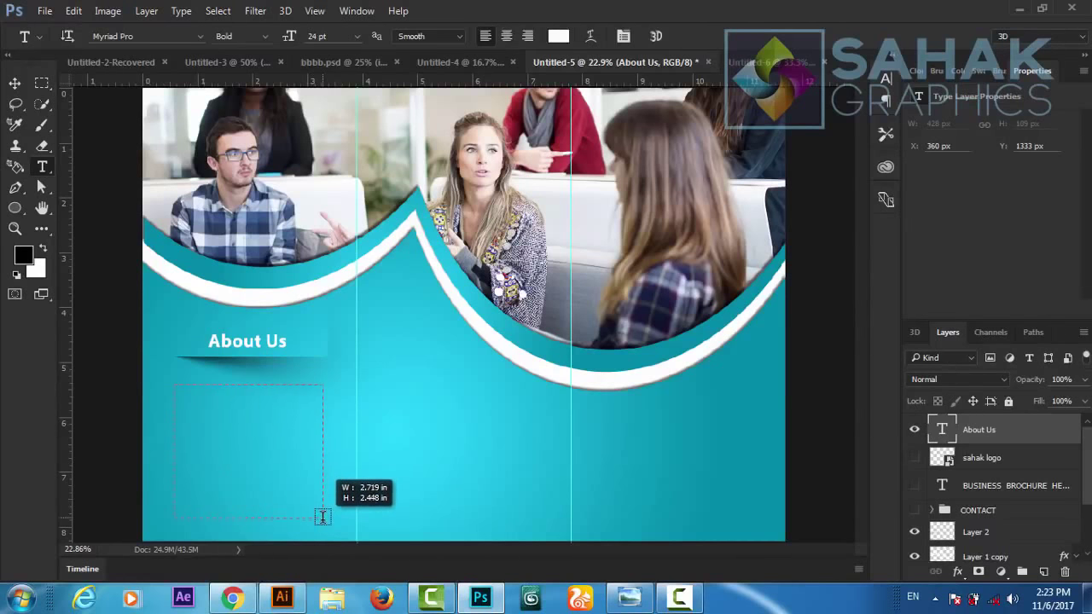
pyautogui.moveTo(316, 499); pyautogui.dragTo(322, 520)
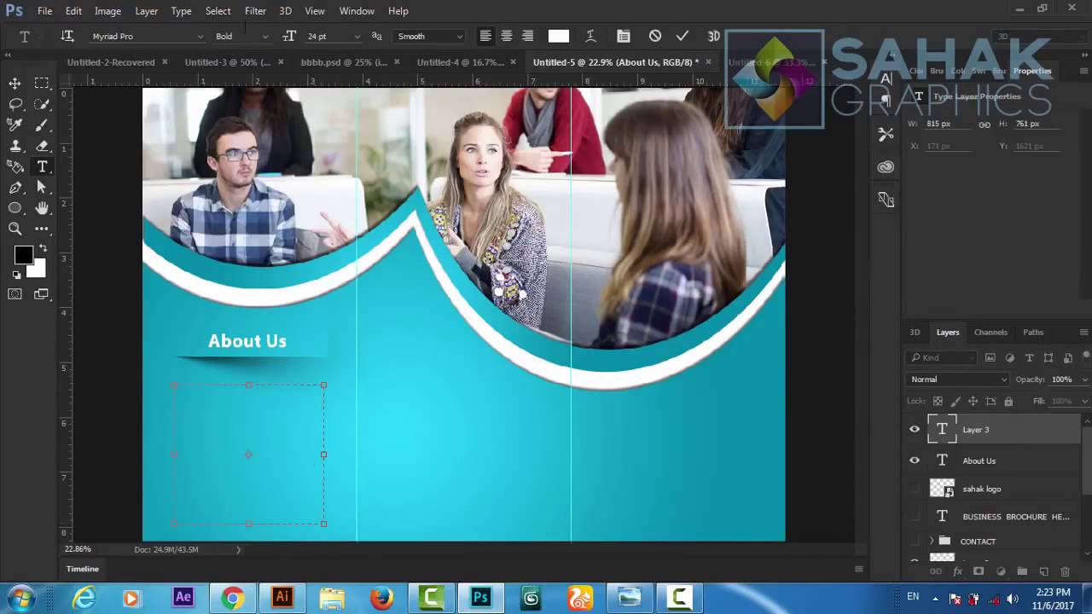
# - Set the body text to 14 pt Semibold and fill the box with Lorem Ipsum
pyautogui.click(356, 36)
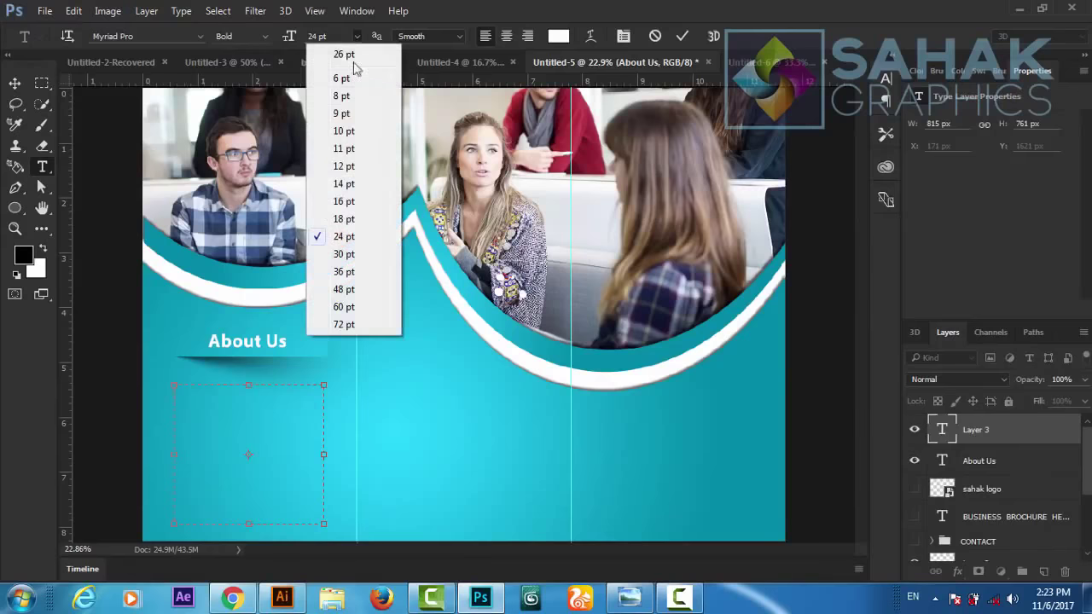
pyautogui.click(343, 184)
pyautogui.click(265, 38)
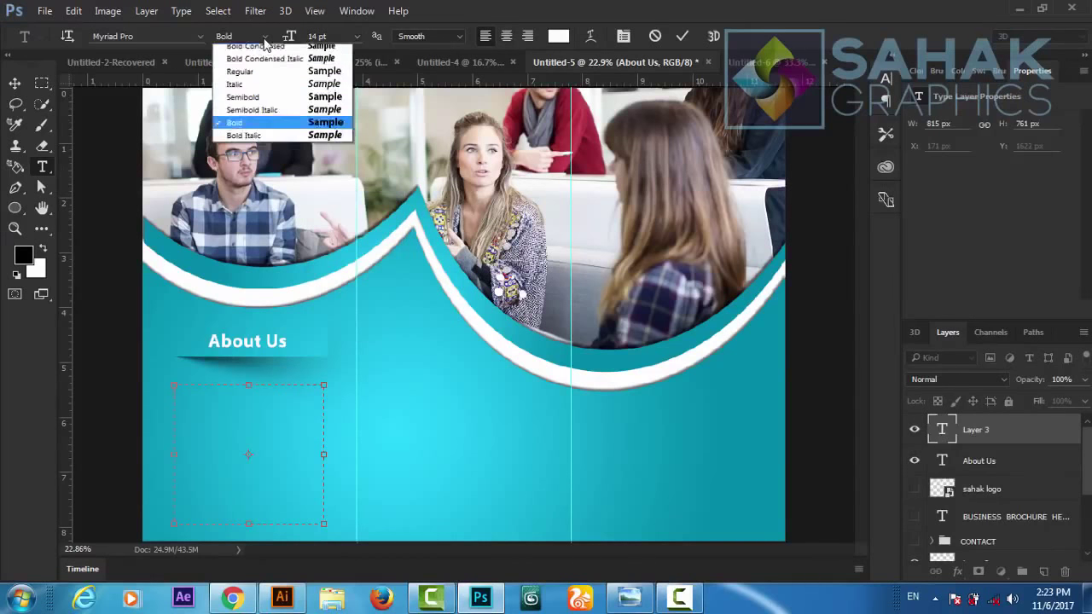
pyautogui.click(251, 130)
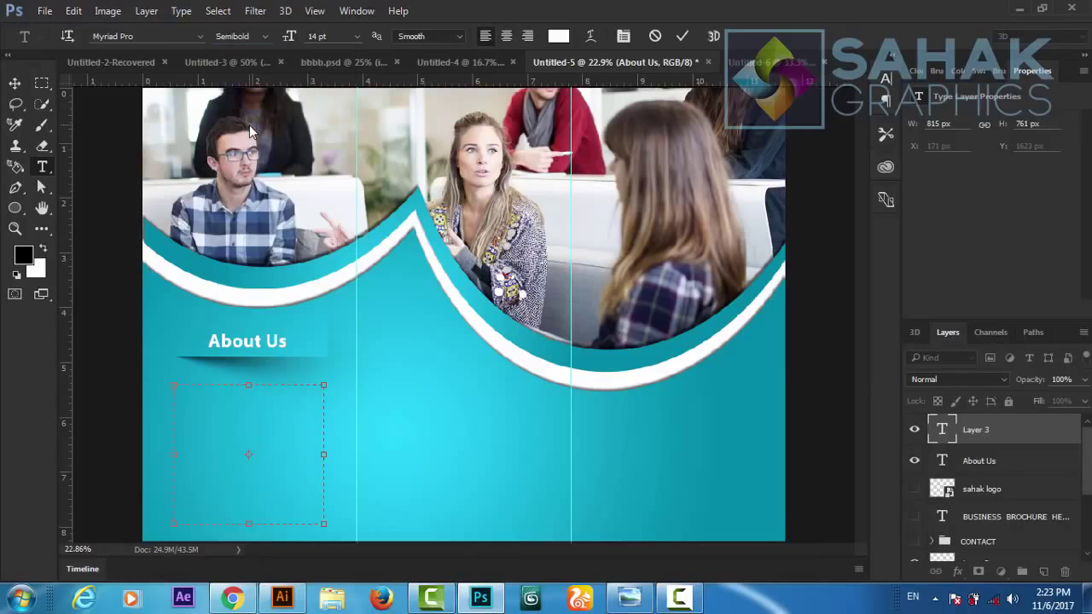
pyautogui.click(181, 11)
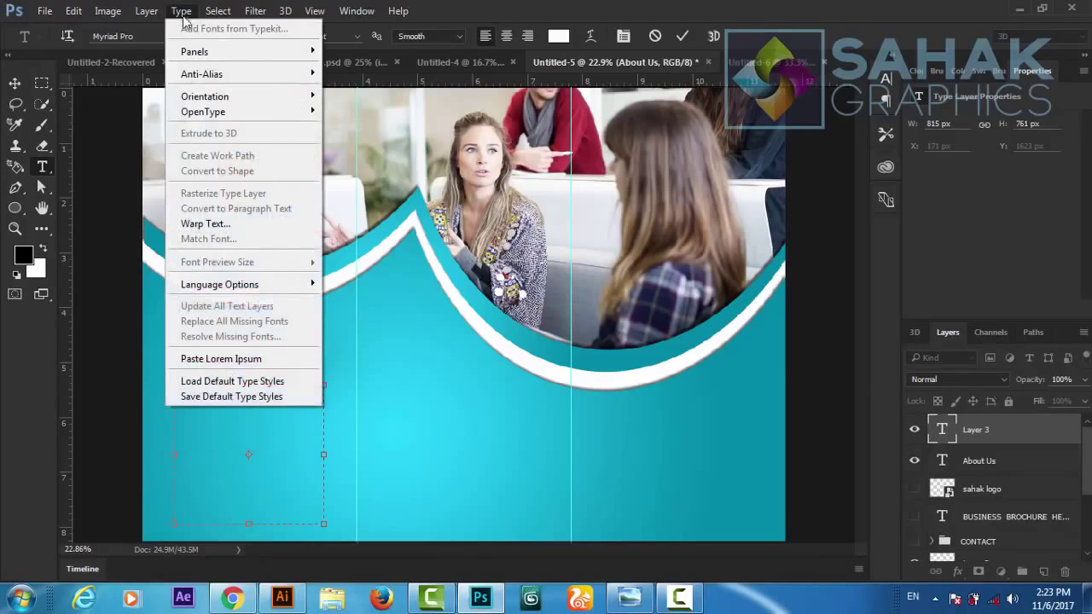
pyautogui.click(224, 362)
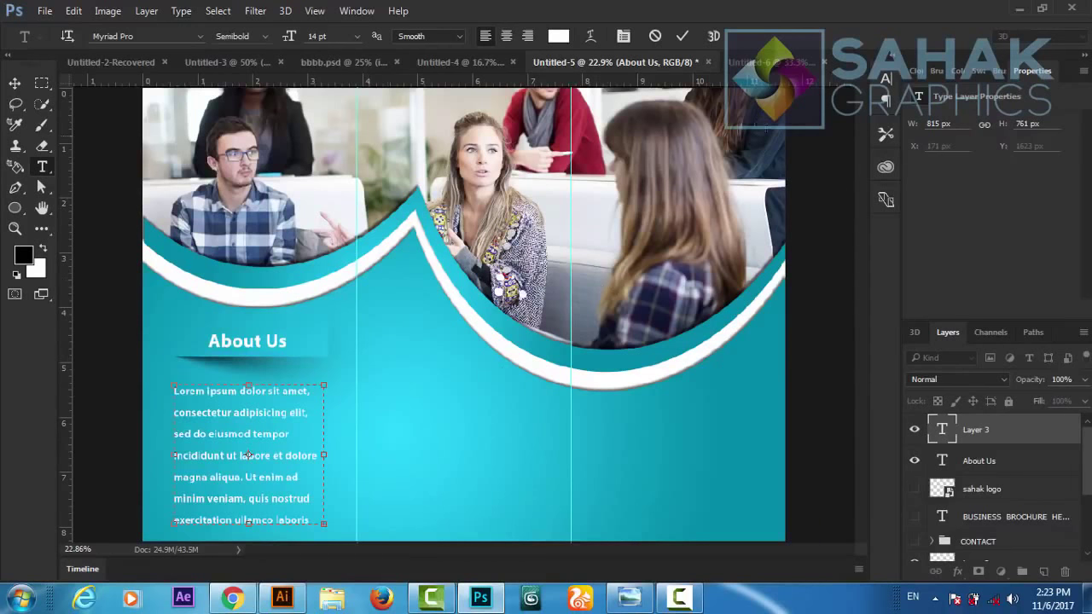
# - Tighten the body paragraph's leading, starting from 7.25, in the Character panel
pyautogui.click(628, 40)
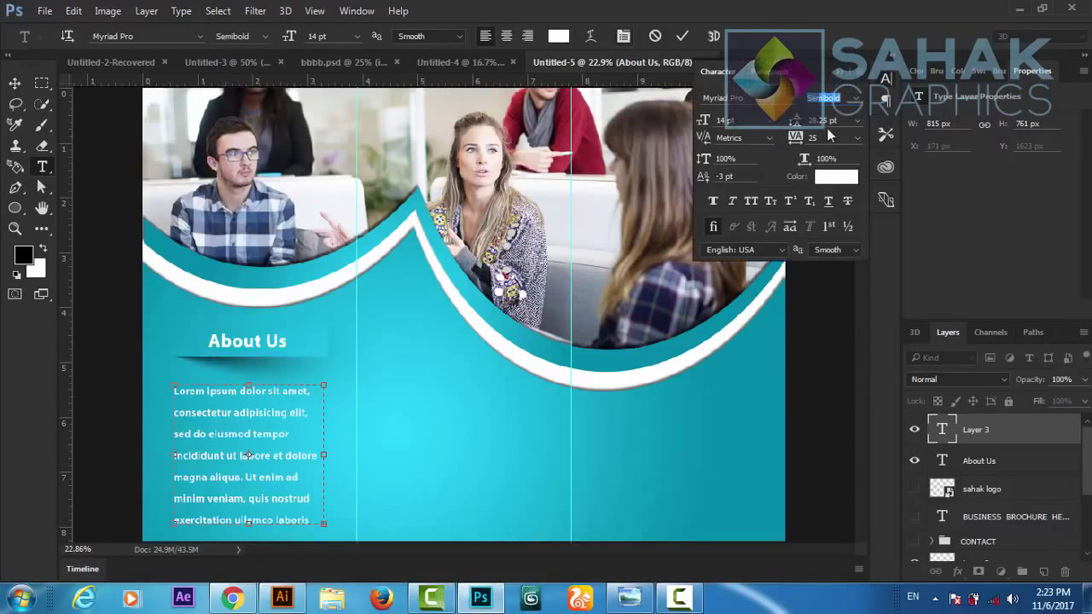
pyautogui.click(814, 121)
pyautogui.write('7.25')
pyautogui.press('Return')
pyautogui.click(226, 448)
pyautogui.hotkey('ctrl', 'a')
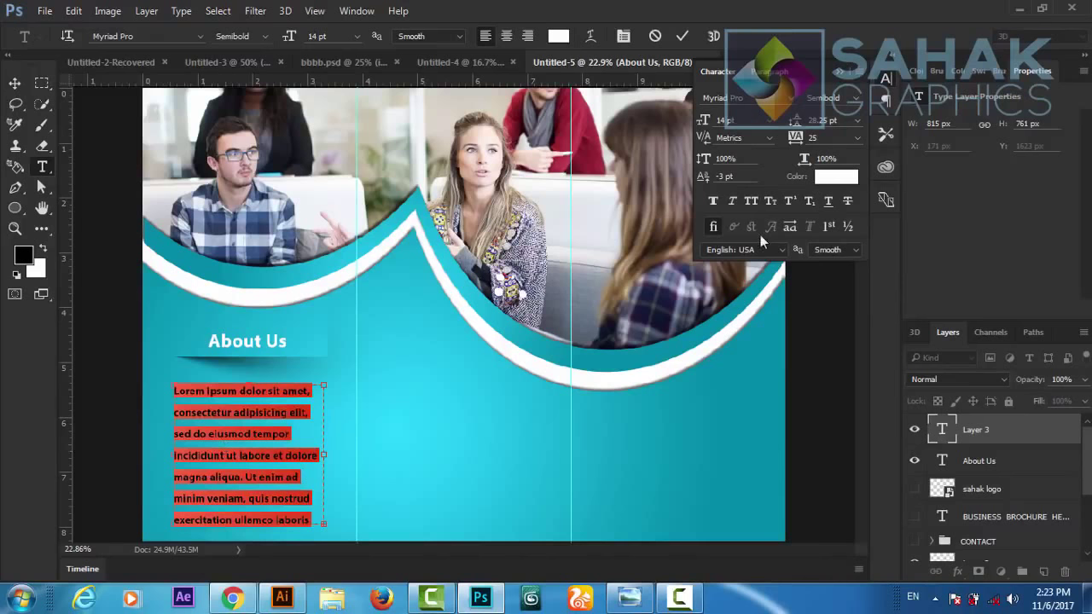
pyautogui.moveTo(797, 124); pyautogui.dragTo(791, 127)
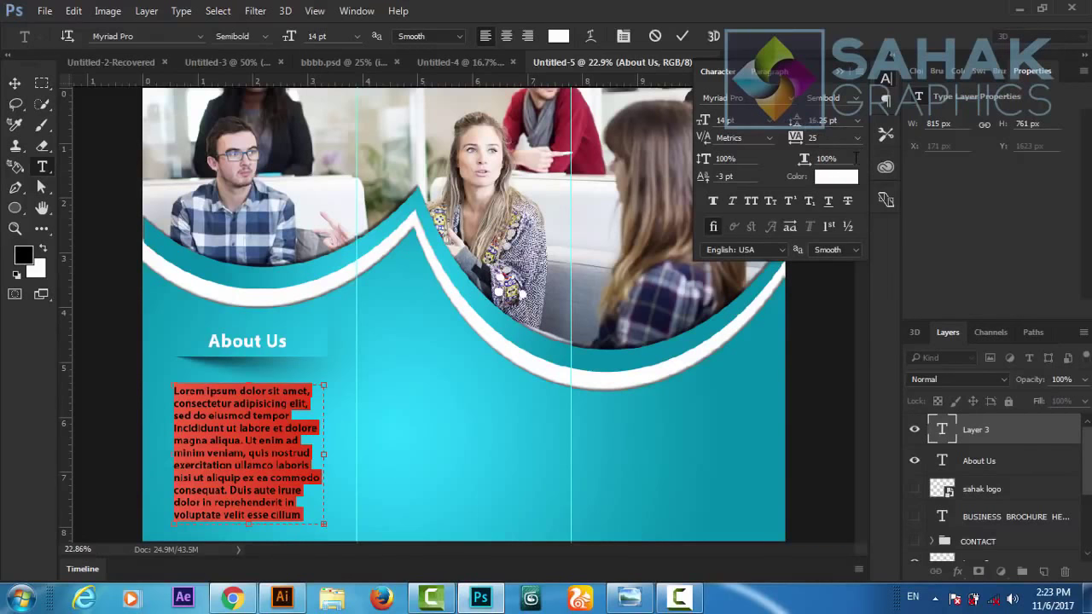
# - Set tracking to 50, commit the text, and nudge the paragraph up four steps
pyautogui.click(857, 138)
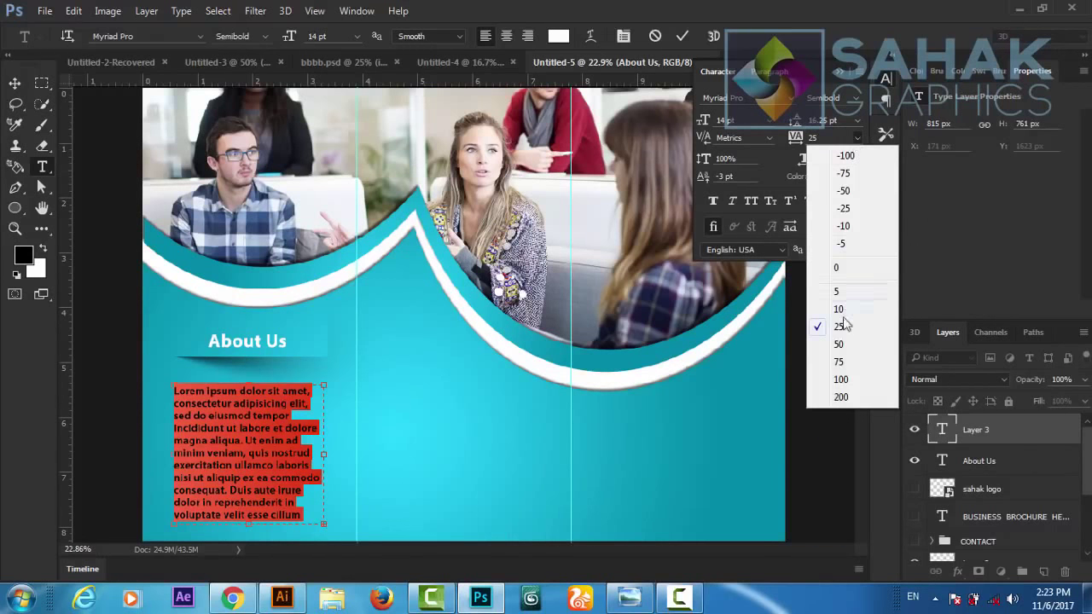
pyautogui.click(839, 346)
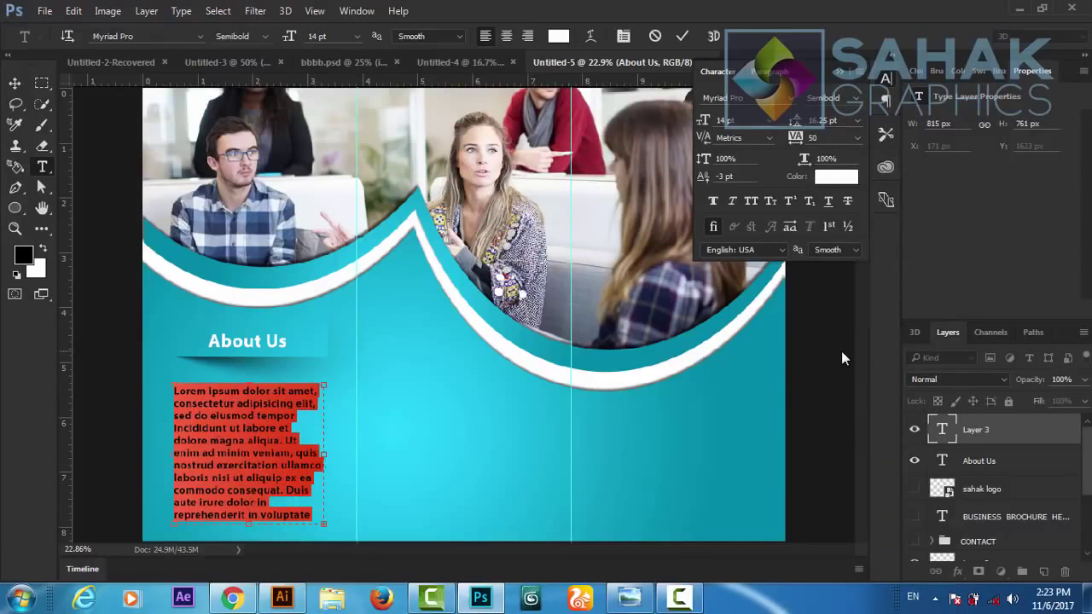
pyautogui.click(681, 38)
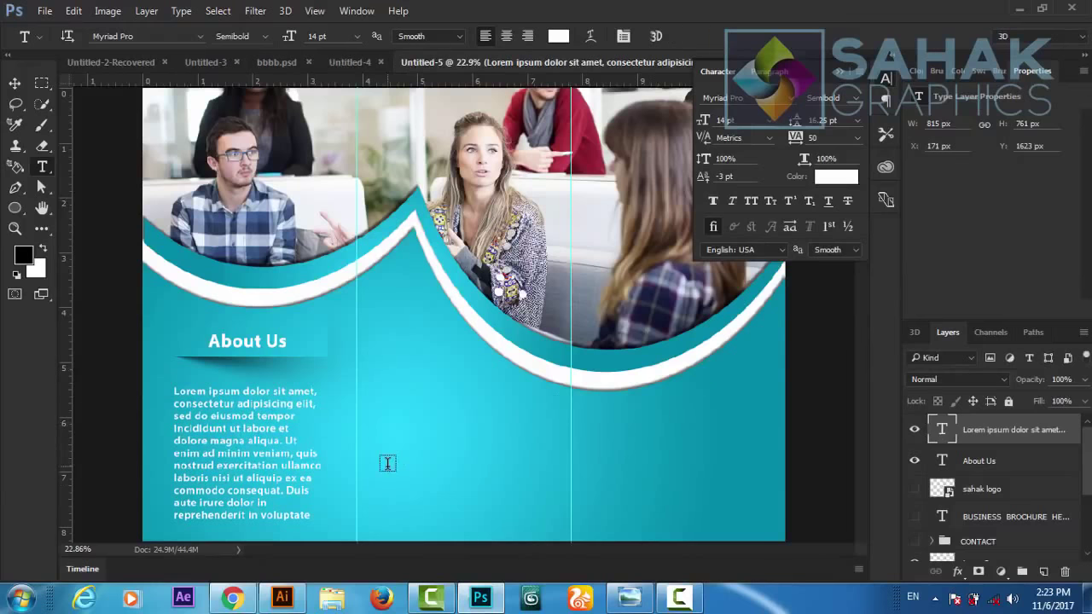
pyautogui.press('v')
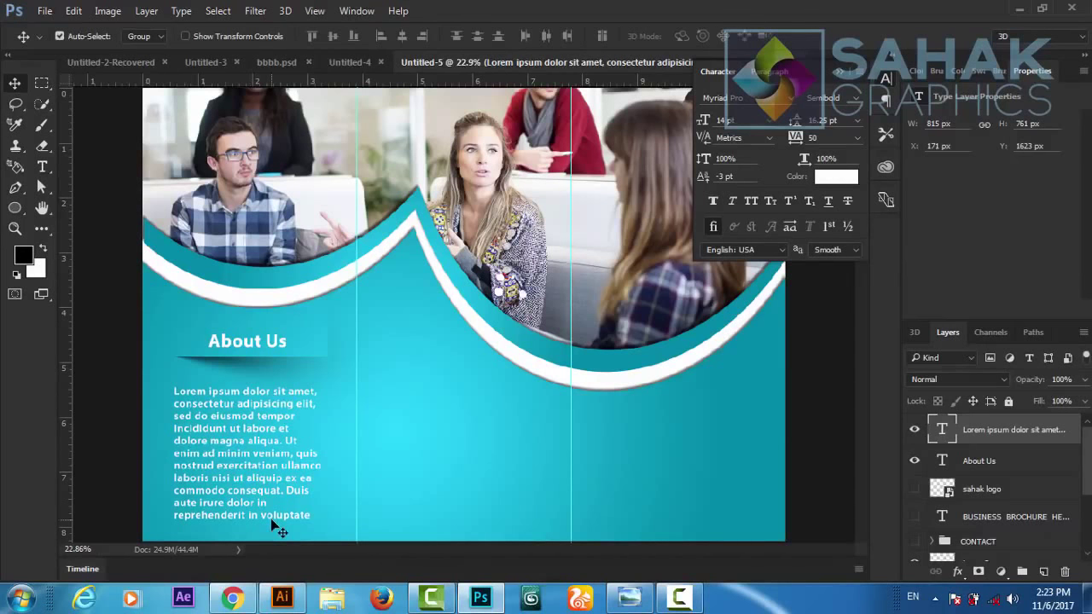
pyautogui.hotkey('shift', 'Up')
pyautogui.hotkey('shift', 'Up')
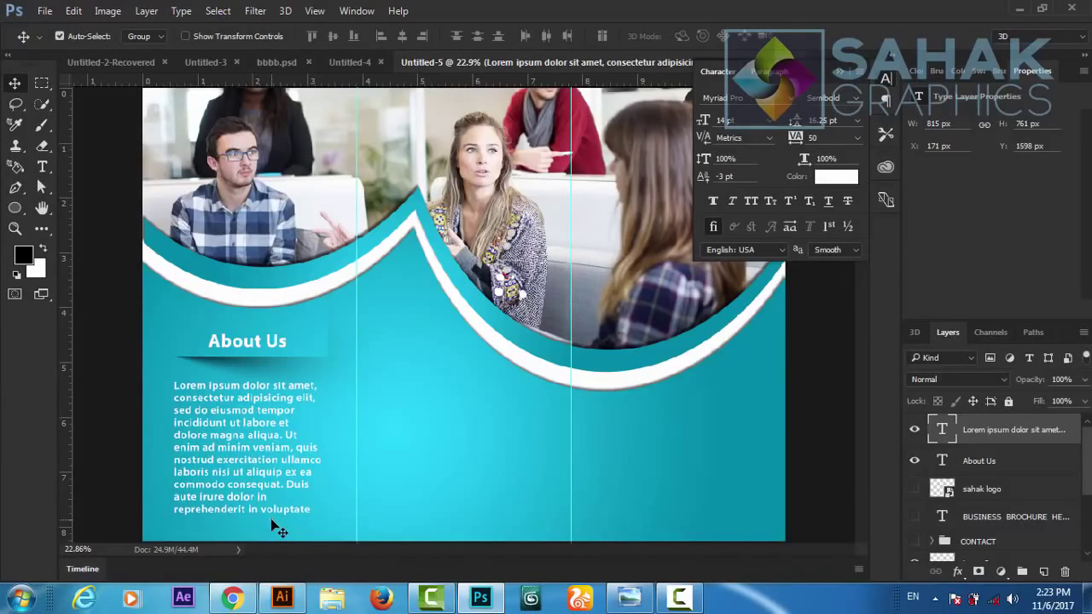
pyautogui.hotkey('shift', 'Up')
pyautogui.hotkey('shift', 'Up')
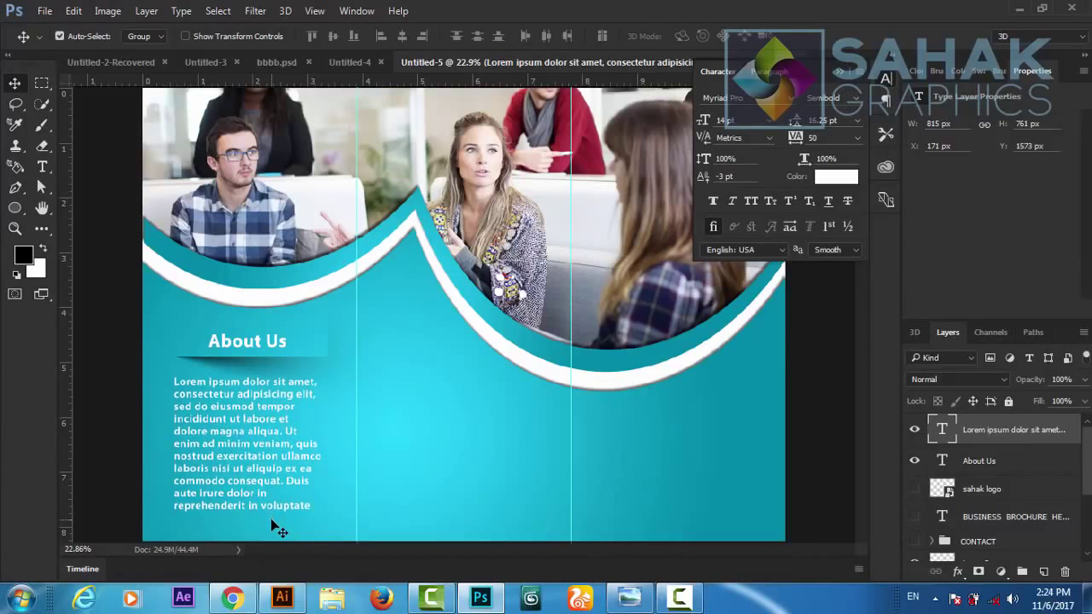
pyautogui.hotkey('shift', 'Up')
pyautogui.hotkey('shift', 'Up')
pyautogui.hotkey('shift', 'Up')
pyautogui.hotkey('shift', 'Up')
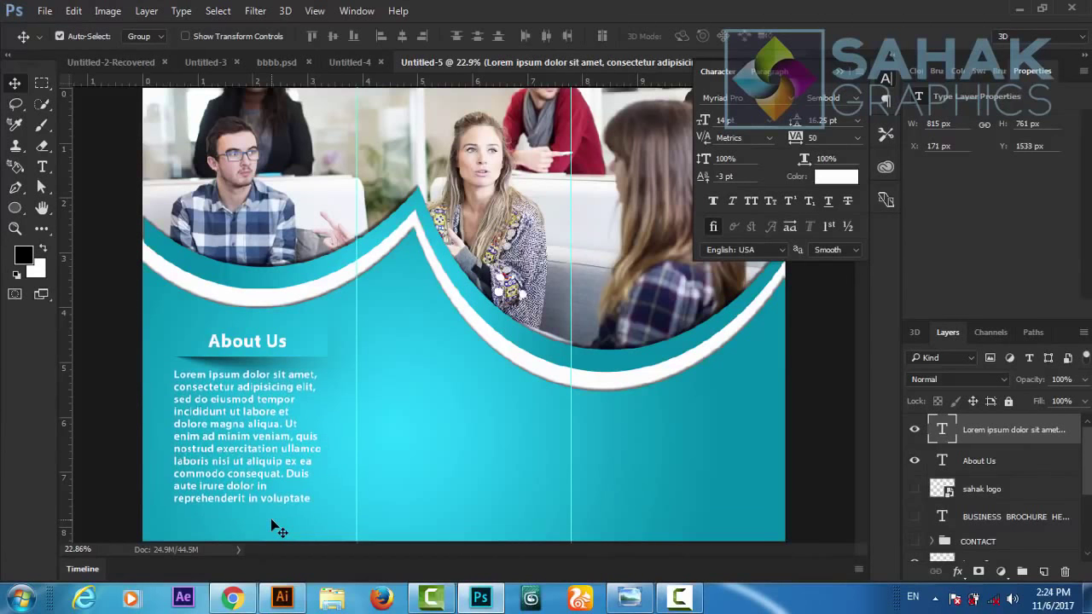
pyautogui.hotkey('shift', 'Up')
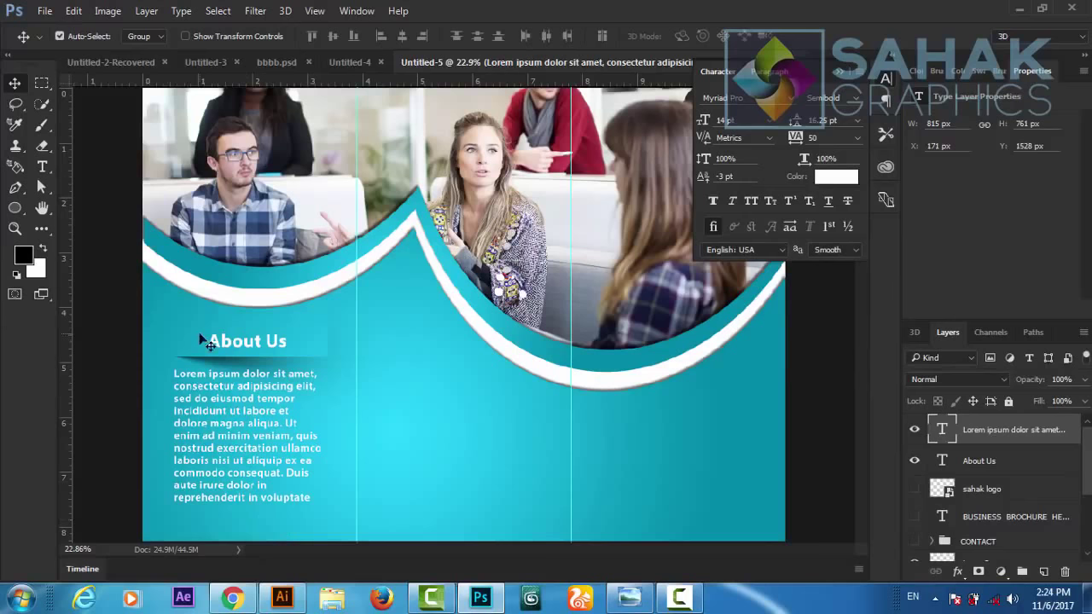
# - Copy the shadow strip below the About Us body text and nudge it down
pyautogui.click(229, 366)
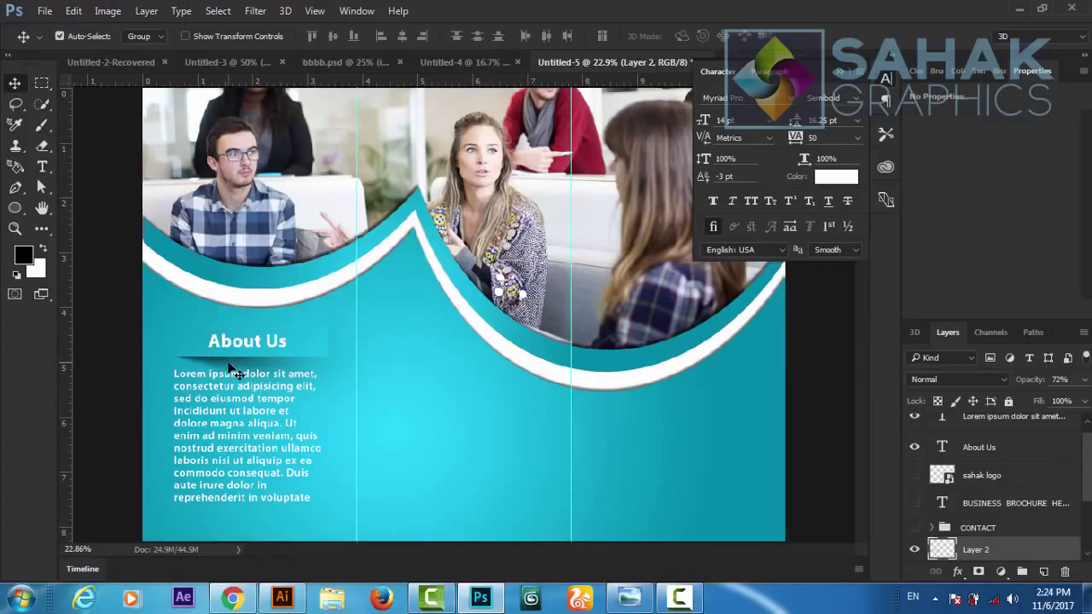
pyautogui.moveTo(229, 372)
pyautogui.mouseDown()
pyautogui.moveTo(233, 529)
pyautogui.moveTo(226, 520)
pyautogui.mouseUp()
pyautogui.hotkey('shift', 'Down')
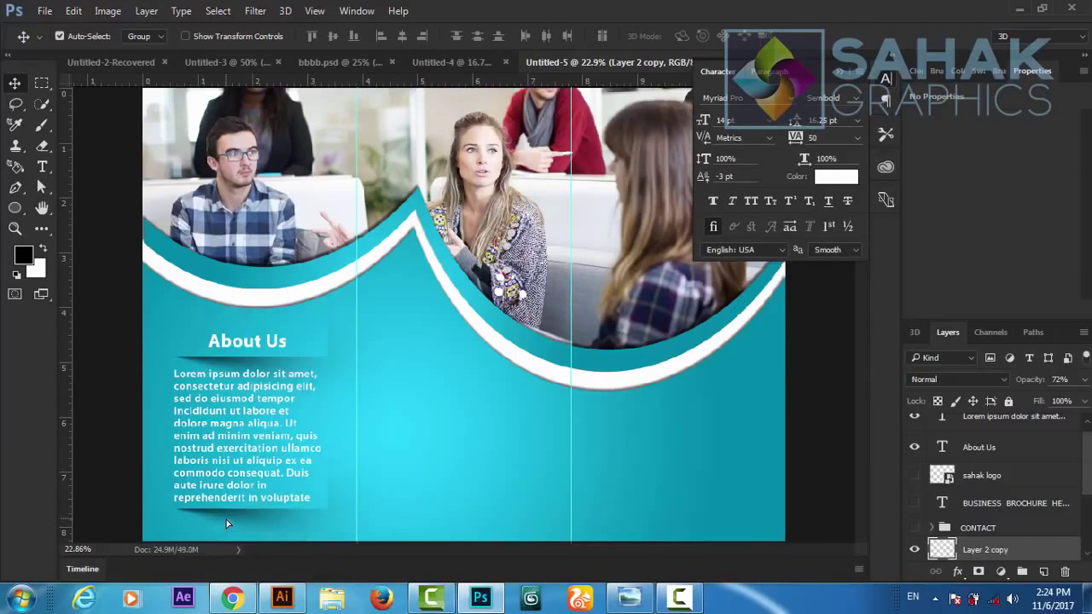
pyautogui.hotkey('shift', 'Down')
pyautogui.hotkey('shift', 'Down')
pyautogui.hotkey('shift', 'Down')
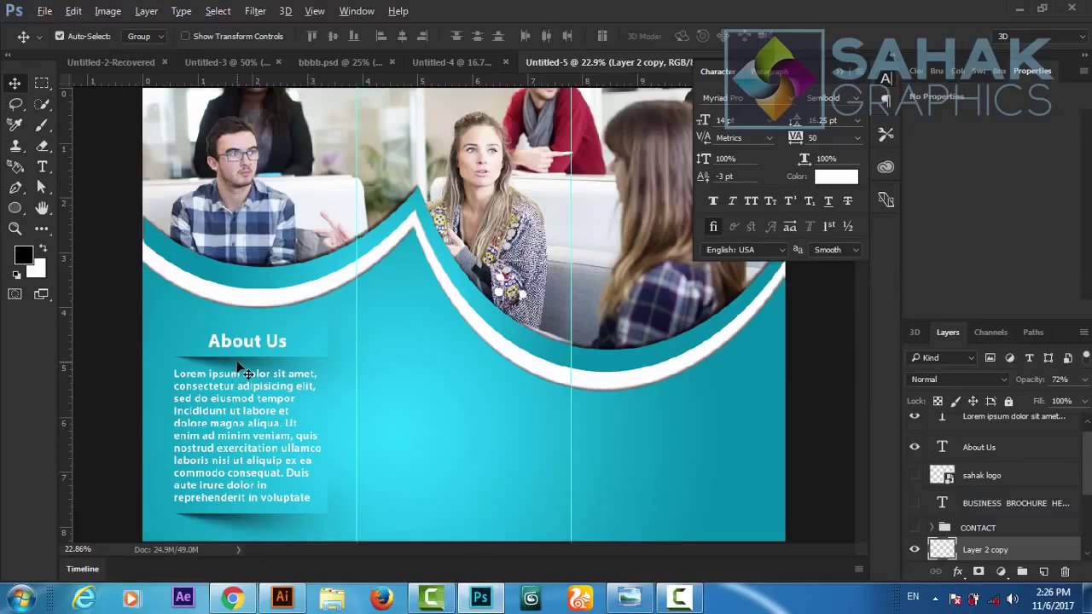
# - Place a copy of the shadow strip, scaled to about 88%, in the middle panel below the wave
pyautogui.moveTo(246, 373); pyautogui.dragTo(433, 399)
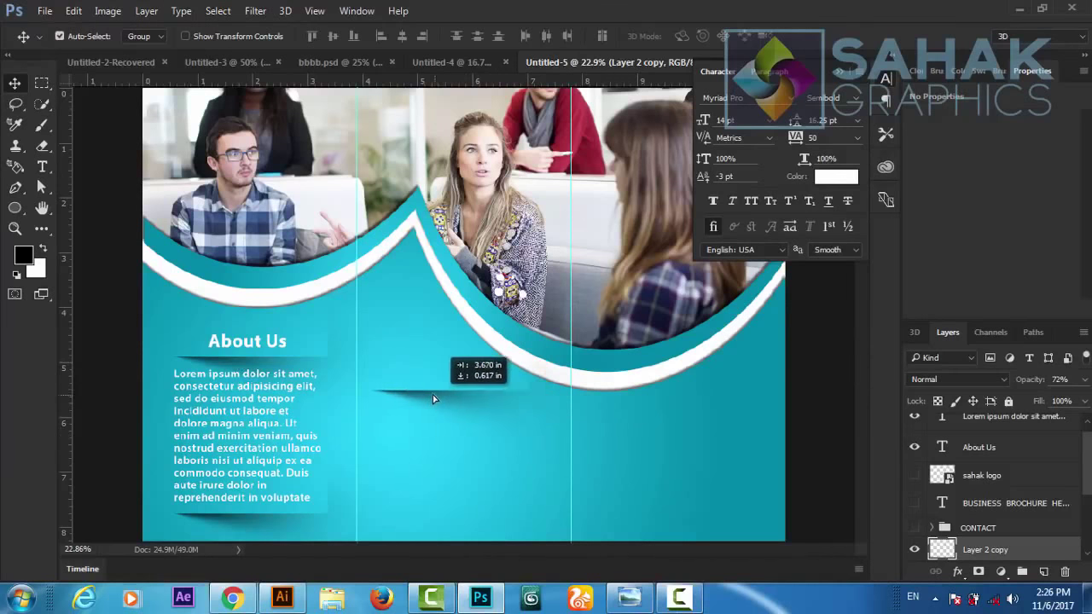
pyautogui.moveTo(433, 398); pyautogui.dragTo(429, 397)
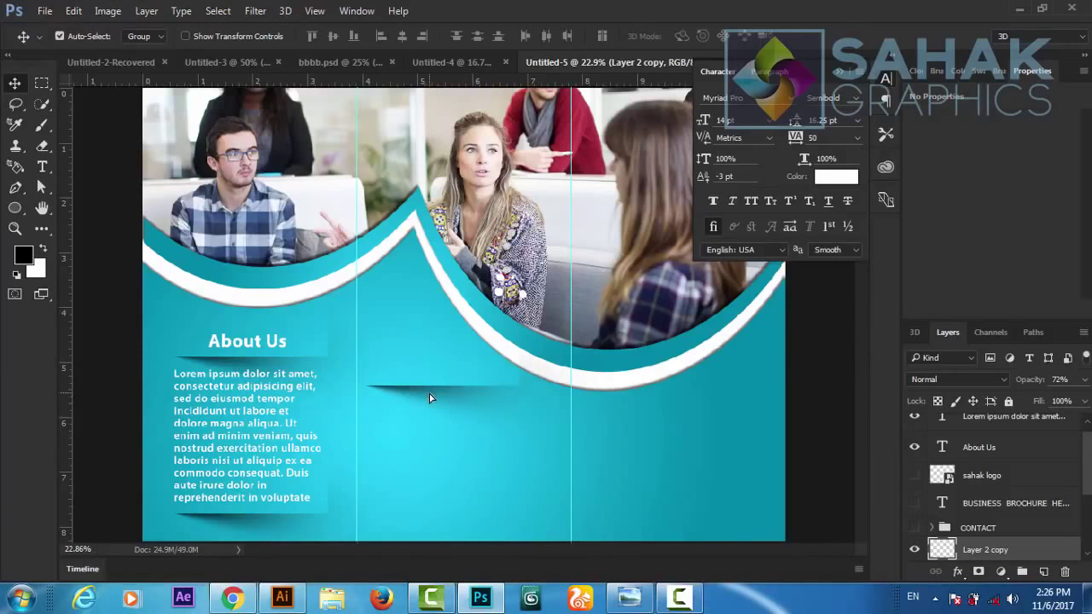
pyautogui.hotkey('ctrl', 'j')
pyautogui.hotkey('ctrl', 't')
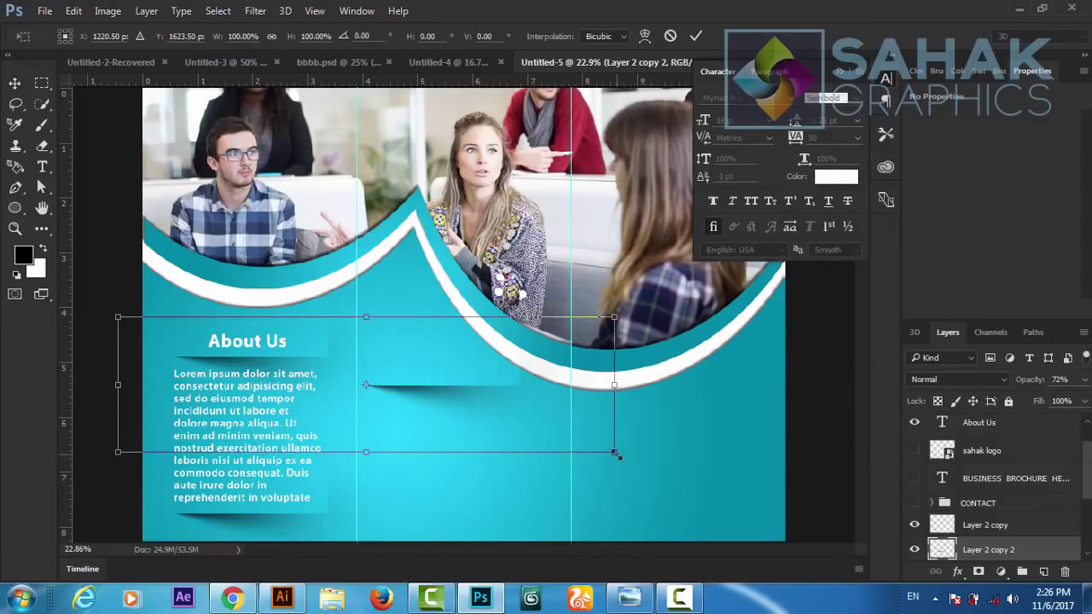
pyautogui.moveTo(616, 454); pyautogui.dragTo(585, 445)
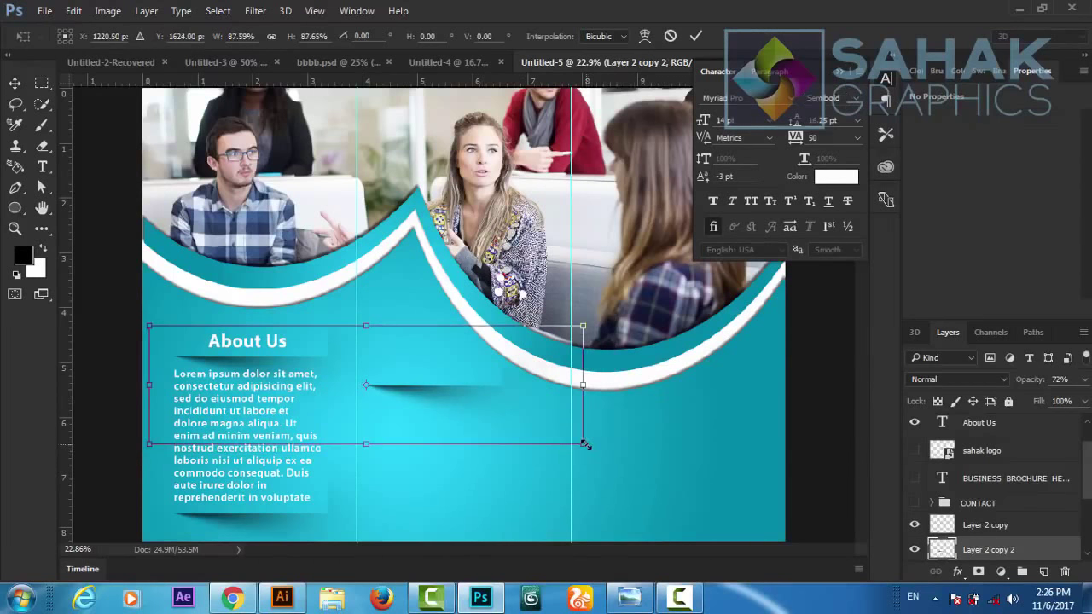
pyautogui.click(698, 36)
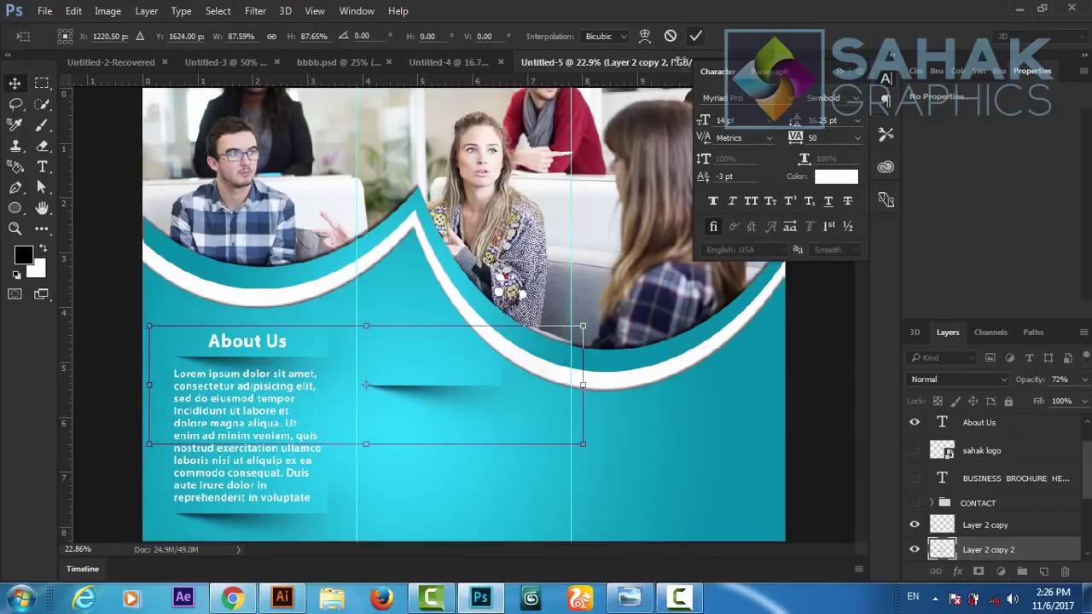
pyautogui.click(444, 382)
pyautogui.moveTo(444, 384); pyautogui.dragTo(447, 391)
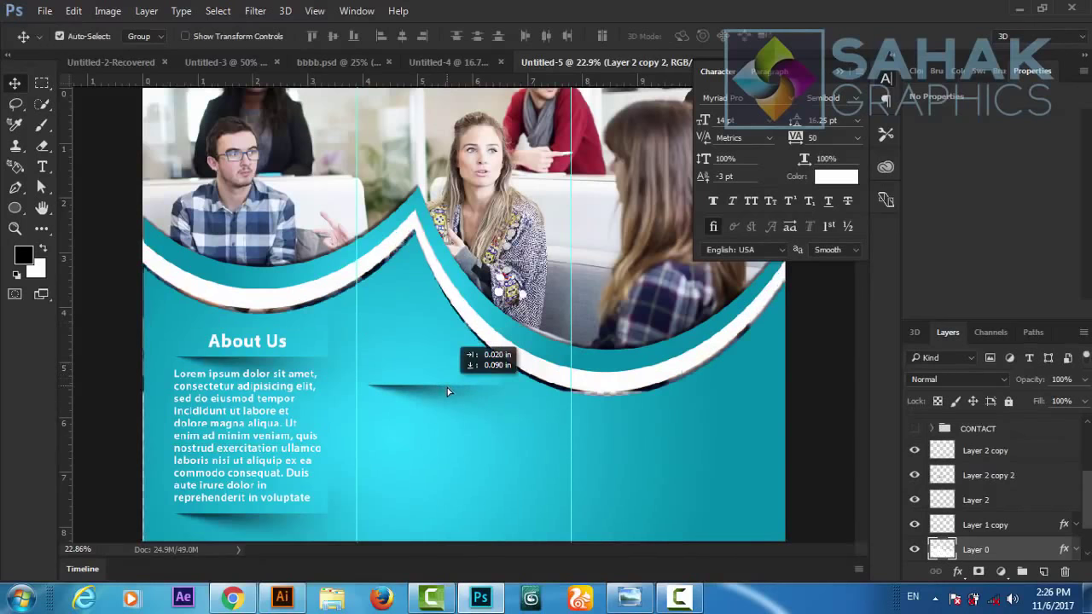
pyautogui.hotkey('ctrl', 'z')
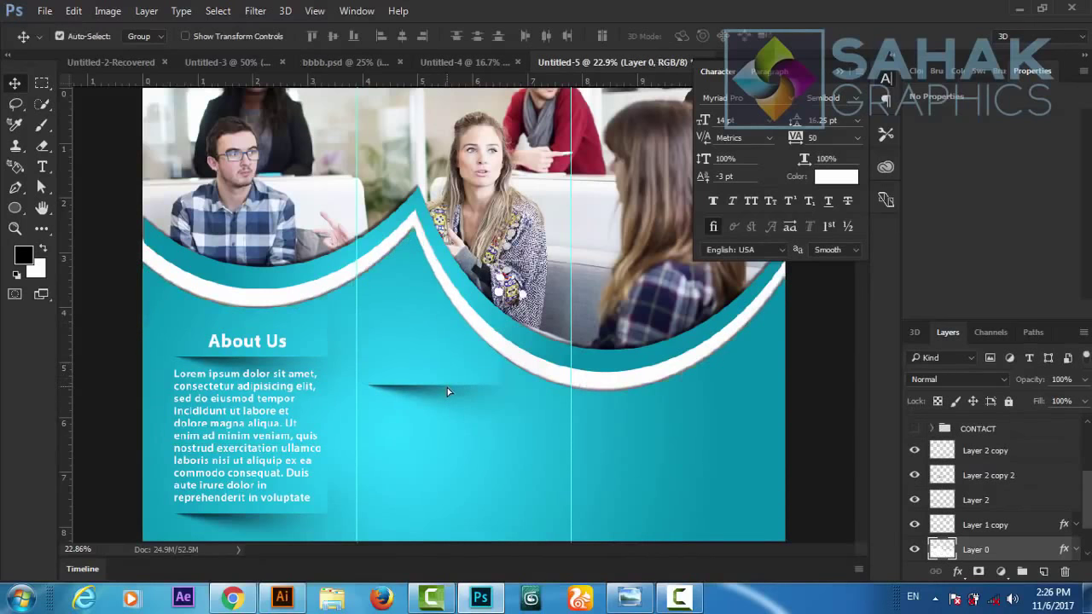
pyautogui.click(438, 392)
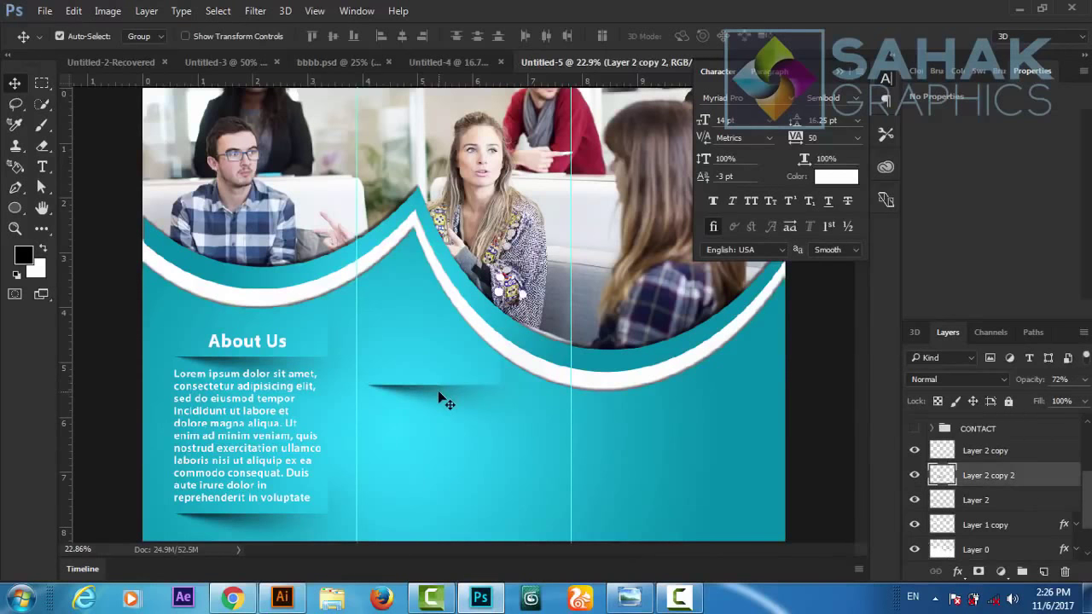
pyautogui.moveTo(438, 395); pyautogui.dragTo(443, 401)
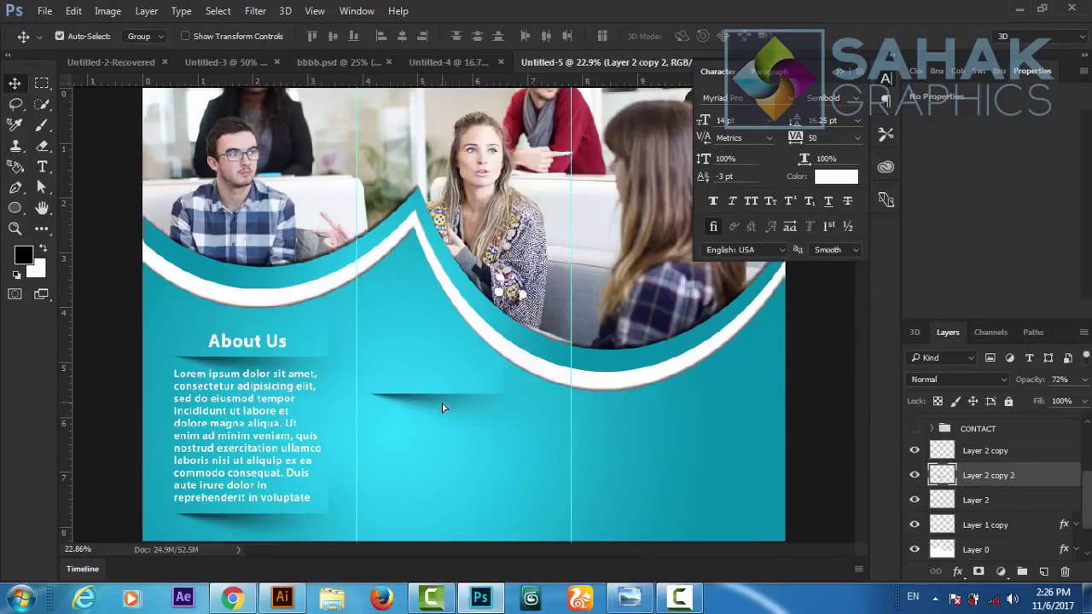
pyautogui.moveTo(1086, 496)
pyautogui.mouseDown()
pyautogui.moveTo(1088, 522)
pyautogui.moveTo(1088, 478)
pyautogui.mouseUp()
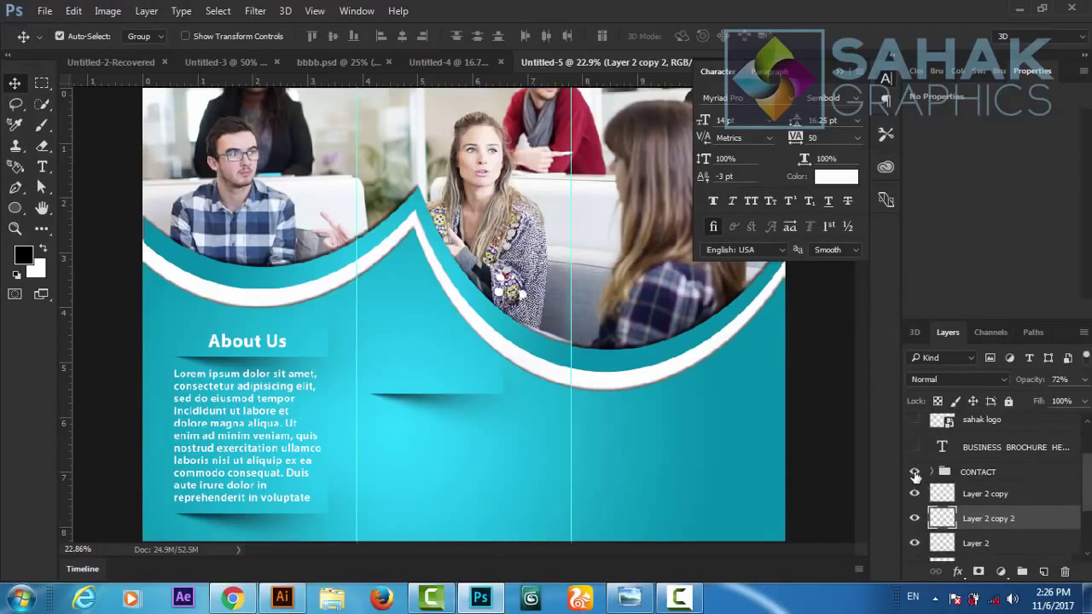
# - Show the Contact Us group, nudge it up, and show the headline and logo layers
pyautogui.click(914, 473)
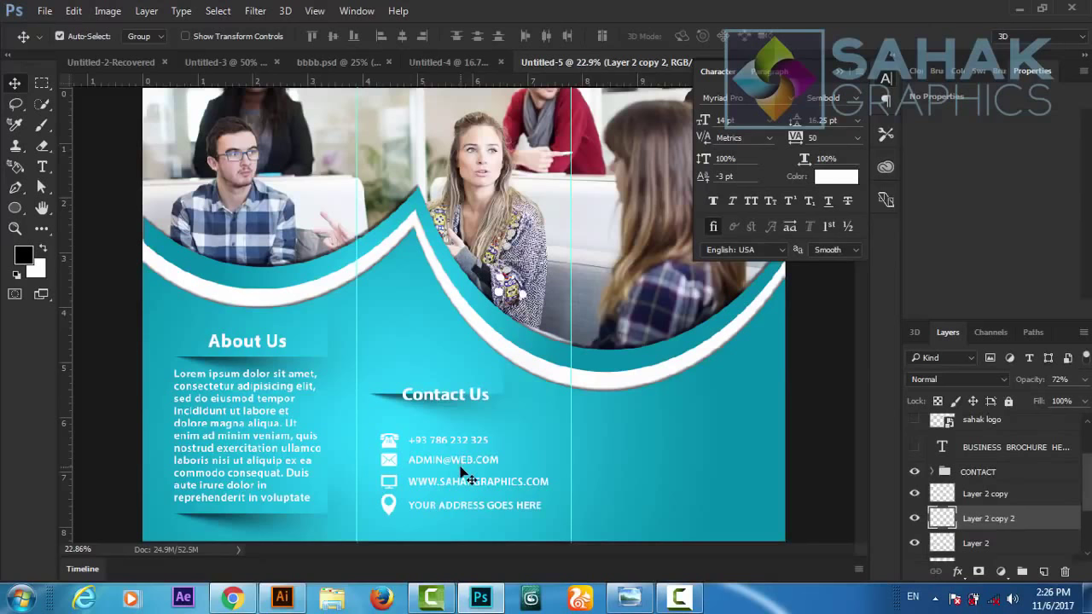
pyautogui.click(985, 474)
pyautogui.hotkey('shift', 'Up')
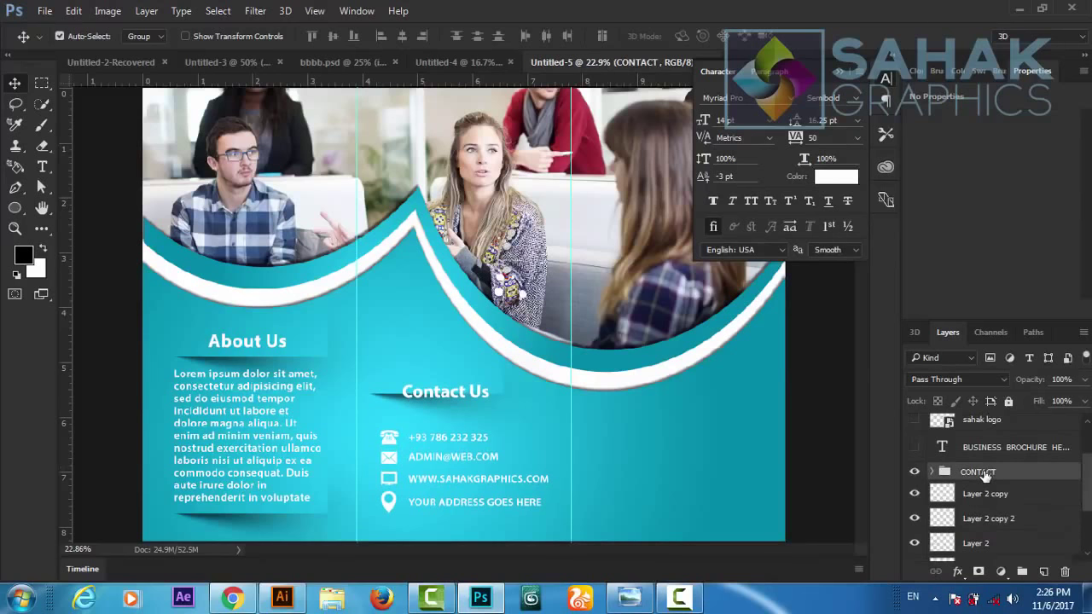
pyautogui.hotkey('shift', 'Up')
pyautogui.hotkey('shift', 'Up')
pyautogui.hotkey('shift', 'Up')
pyautogui.hotkey('shift', 'Up')
pyautogui.hotkey('shift', 'Up')
pyautogui.hotkey('shift', 'Up')
pyautogui.hotkey('shift', 'Up')
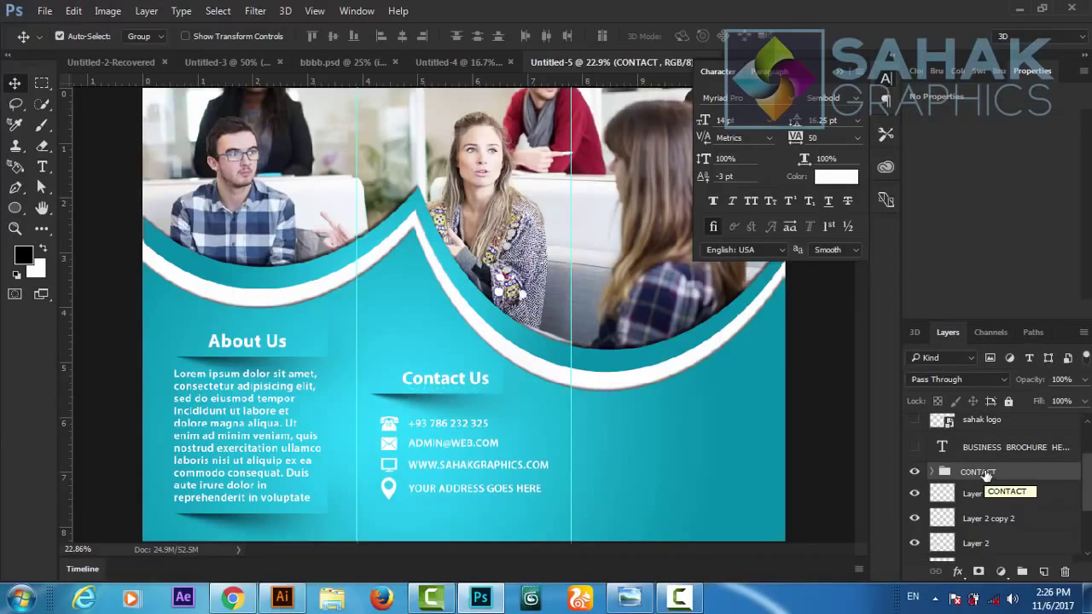
pyautogui.click(915, 448)
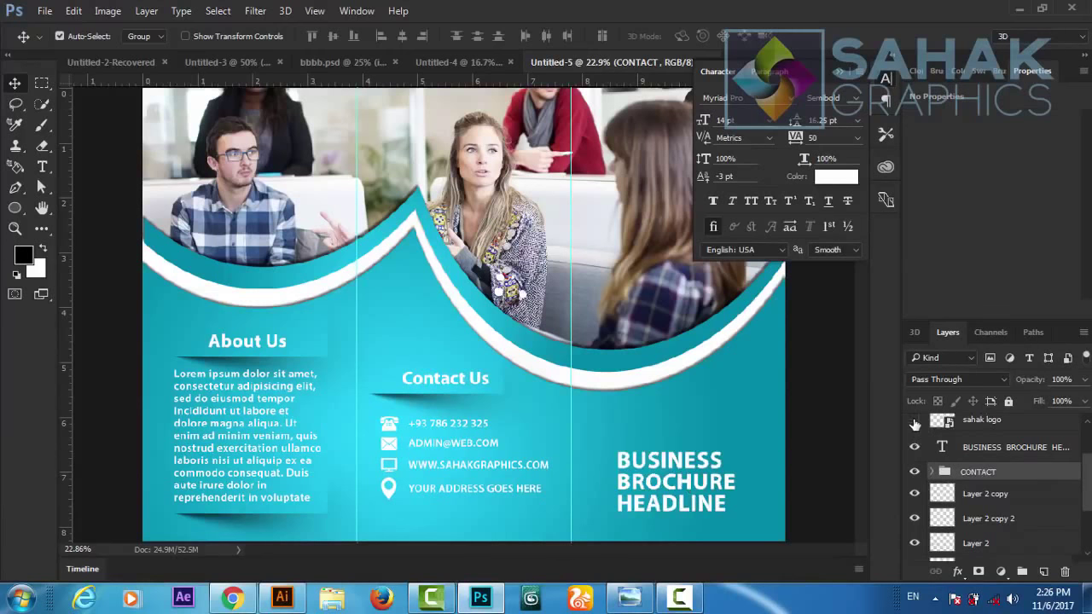
pyautogui.click(914, 421)
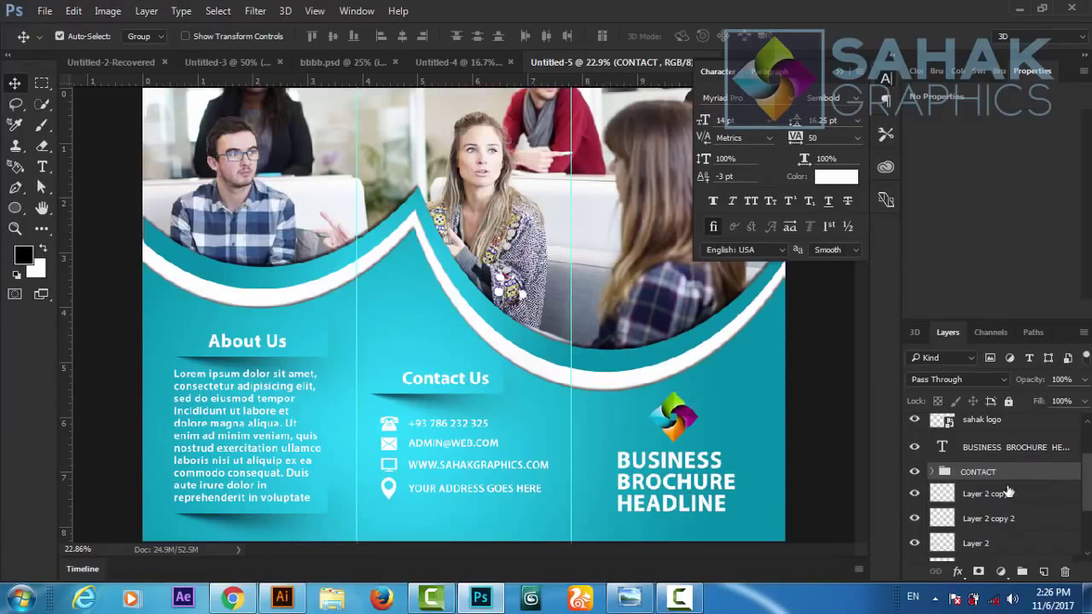
pyautogui.moveTo(1088, 495); pyautogui.dragTo(1088, 469)
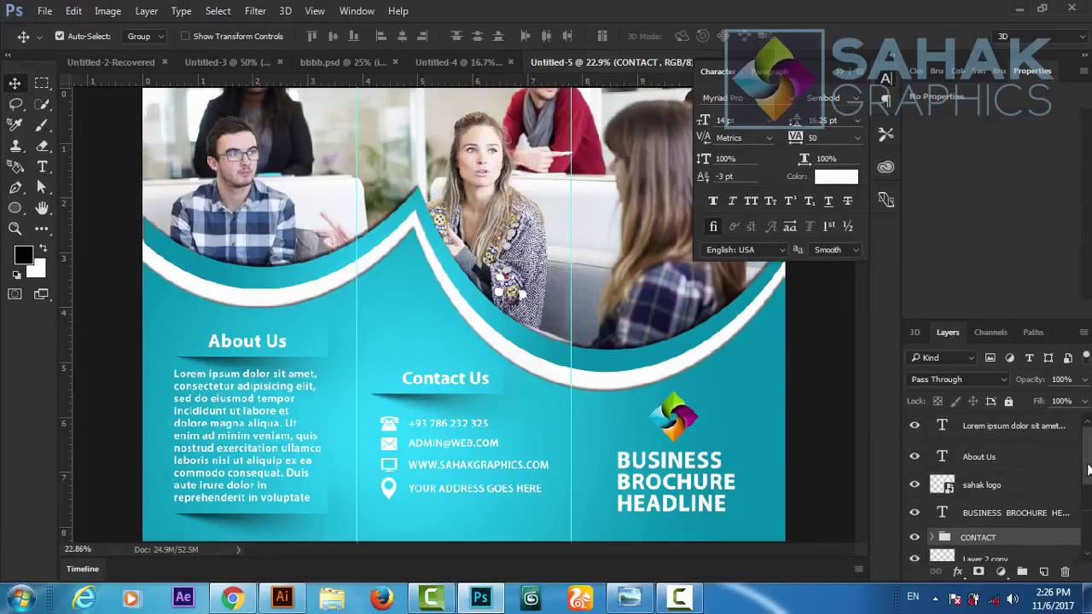
# - Close the Character panel and add a new empty layer above the Lorem ipsum layer
pyautogui.click(841, 75)
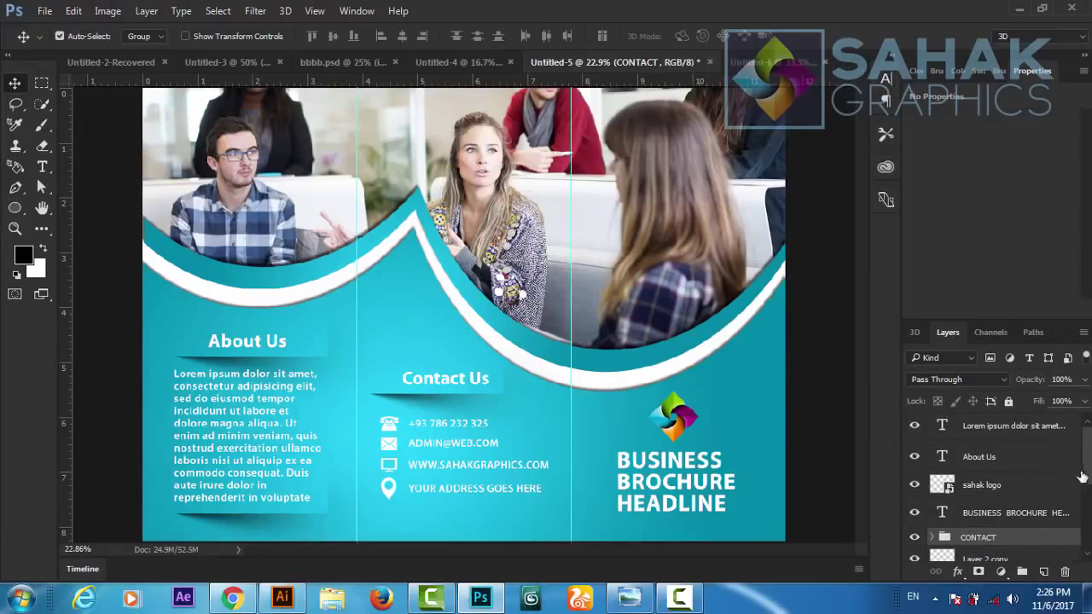
pyautogui.scroll(1, 1014, 433)
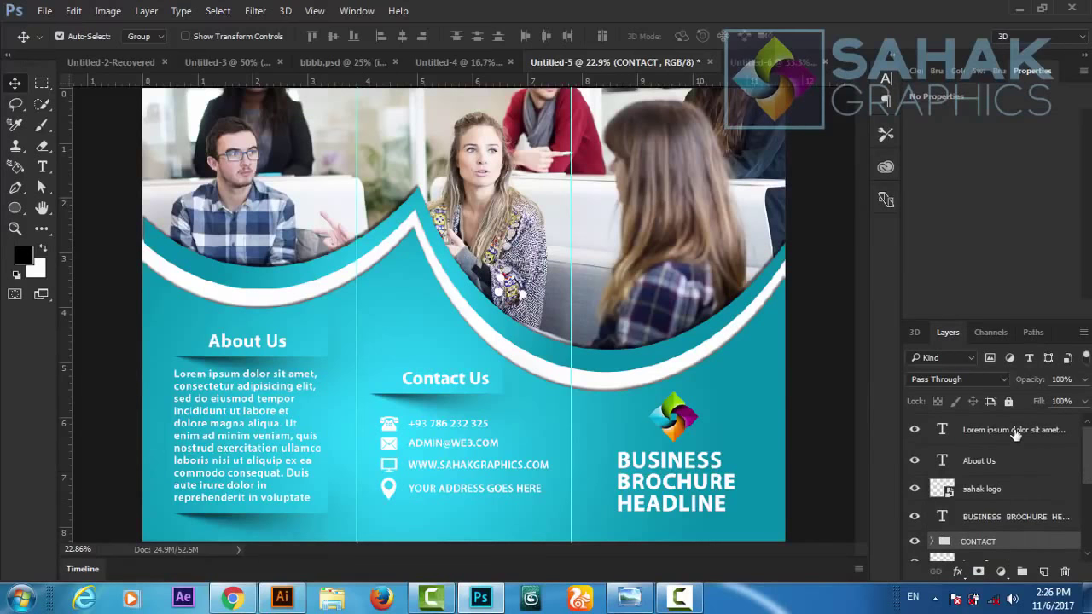
pyautogui.click(1014, 431)
pyautogui.click(1043, 571)
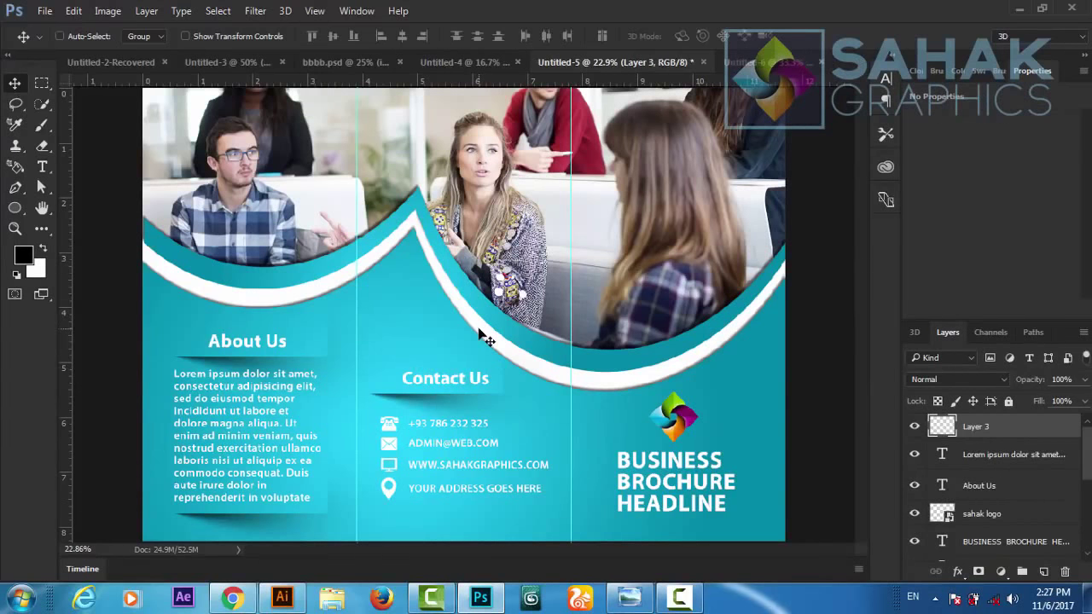
# - Fill a marquee over the middle panel with a dark-to-clear gradient, then lower Layer 3 to 25% opacity
pyautogui.hotkey('ctrl', '-')
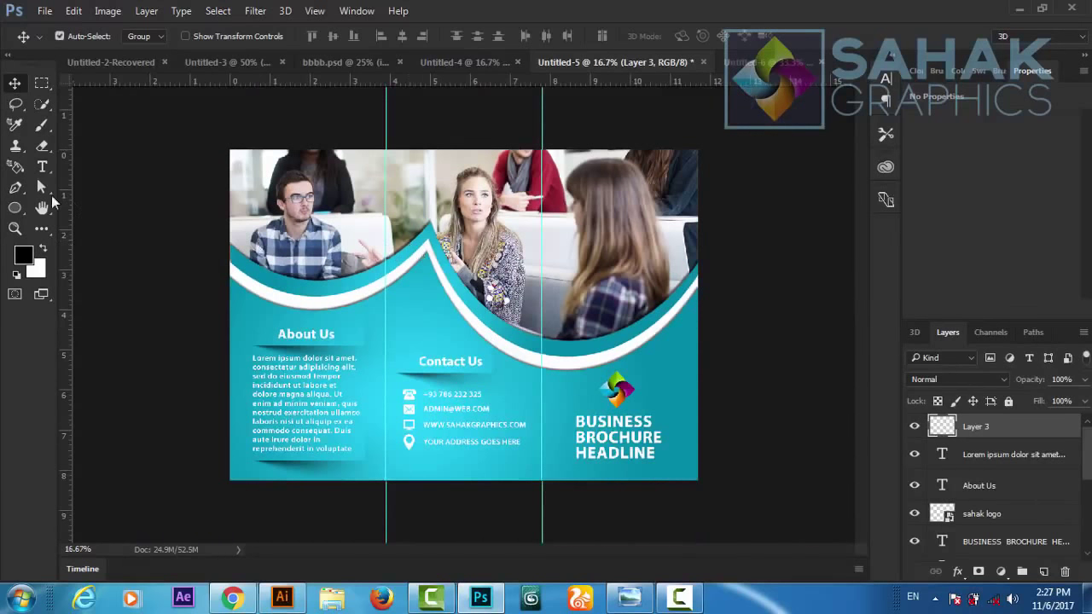
pyautogui.click(43, 84)
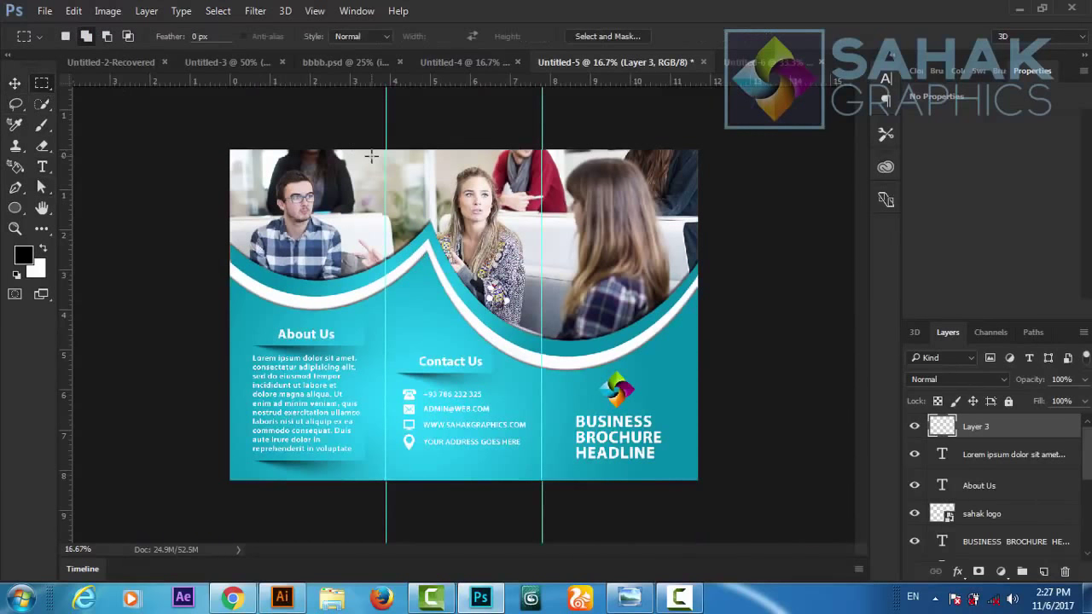
pyautogui.moveTo(385, 150)
pyautogui.mouseDown()
pyautogui.moveTo(465, 278)
pyautogui.moveTo(514, 443)
pyautogui.moveTo(540, 479)
pyautogui.mouseUp()
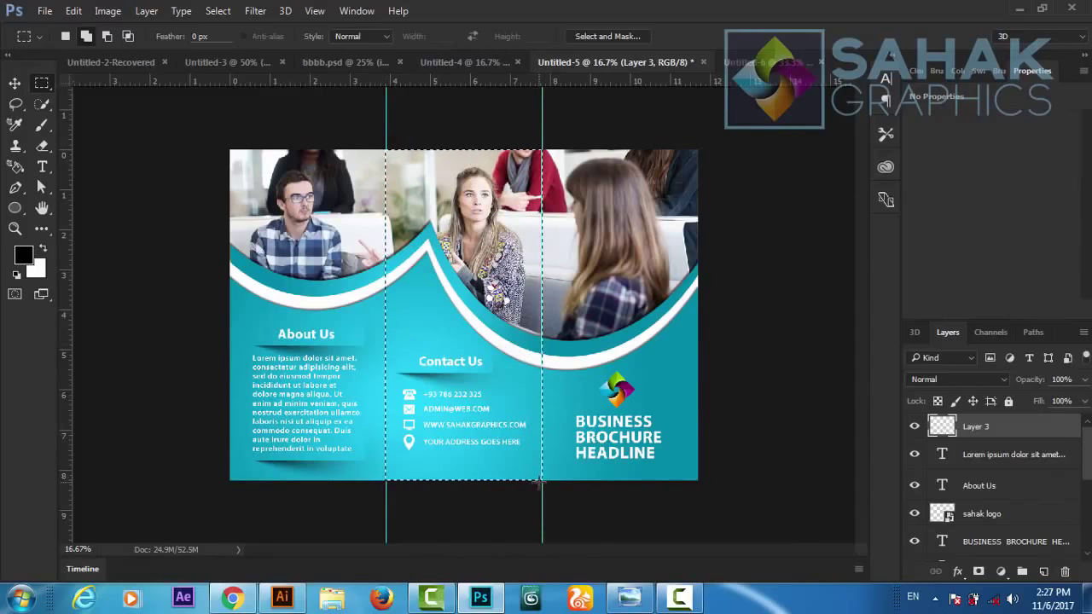
pyautogui.click(43, 233)
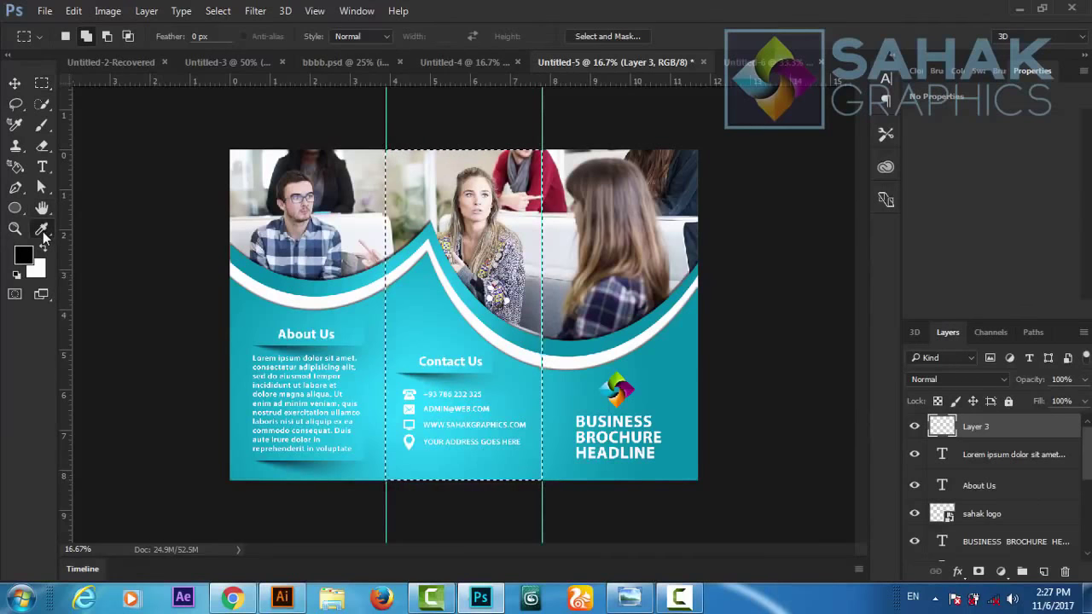
pyautogui.rightClick(43, 236)
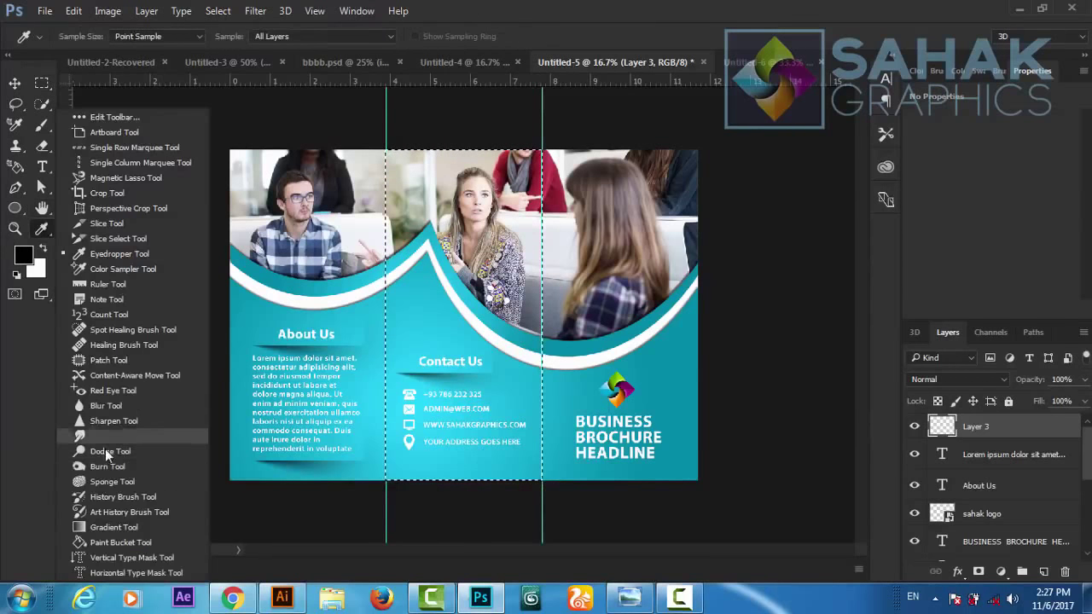
pyautogui.click(106, 526)
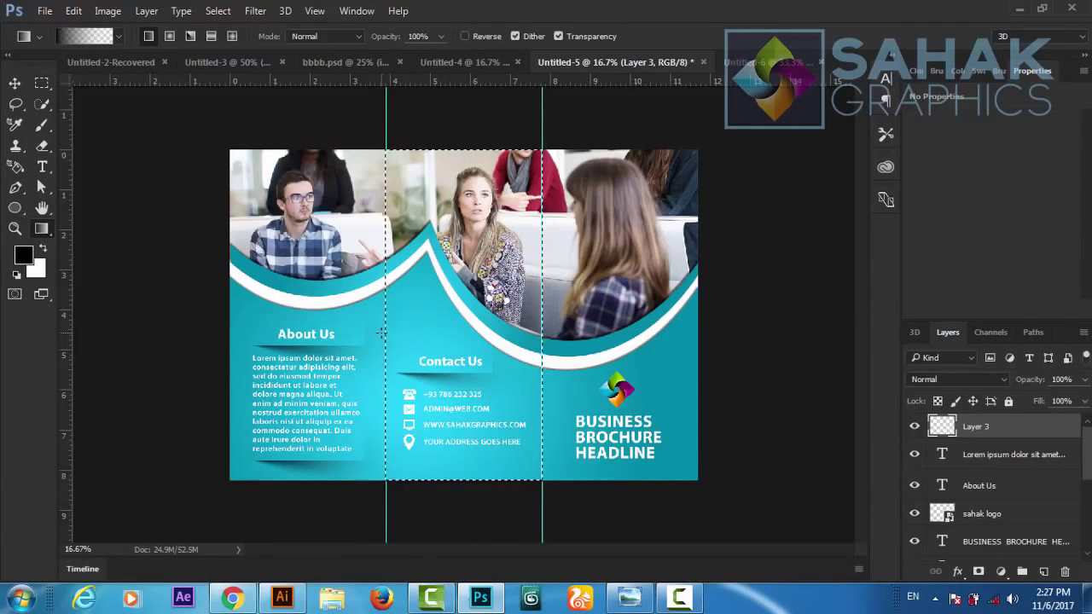
pyautogui.moveTo(383, 333); pyautogui.dragTo(558, 330)
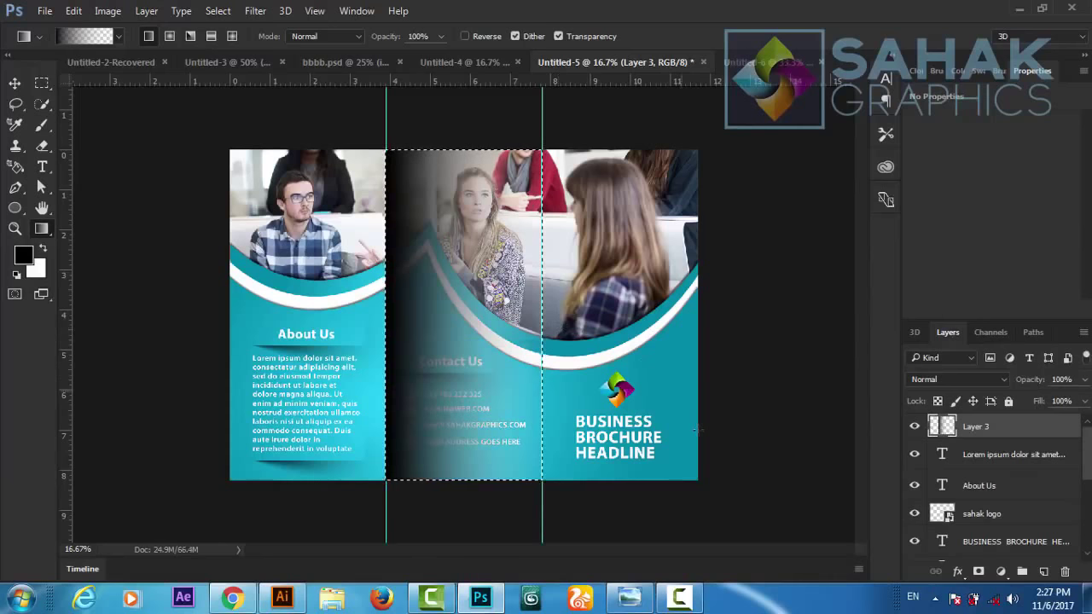
pyautogui.hotkey('ctrl', 'd')
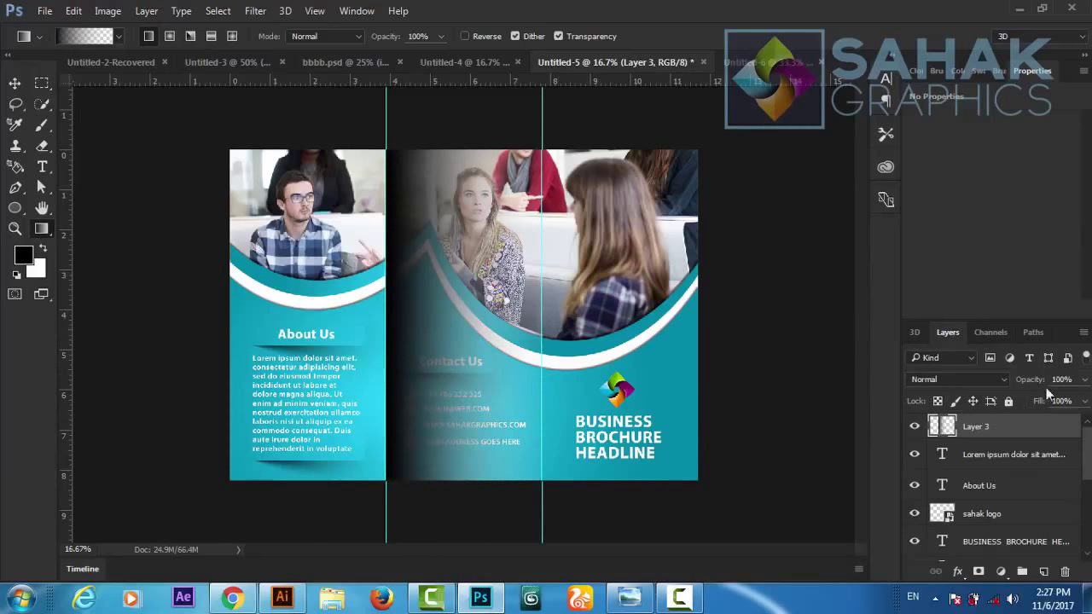
pyautogui.moveTo(1038, 384); pyautogui.dragTo(978, 385)
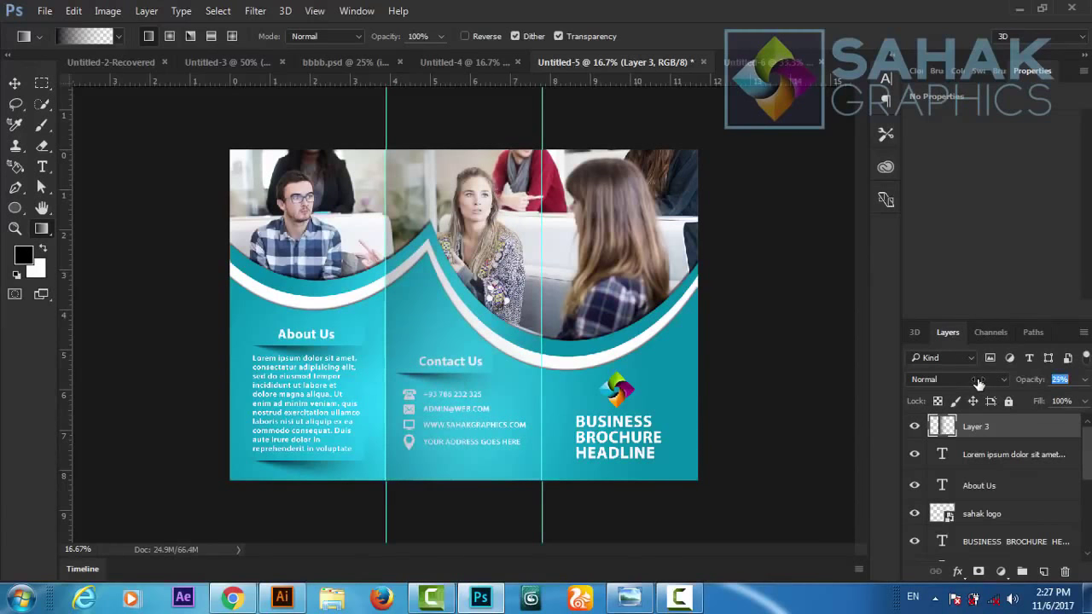
# - Duplicate Layer 3's fold shading onto the right panel and hide the guides
pyautogui.rightClick(988, 433)
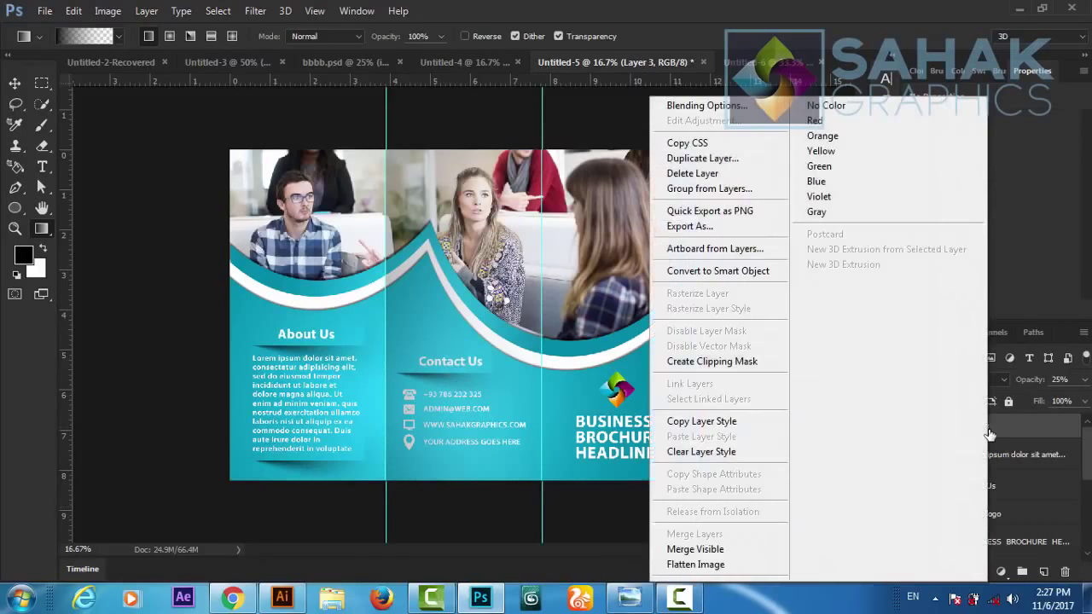
pyautogui.click(709, 162)
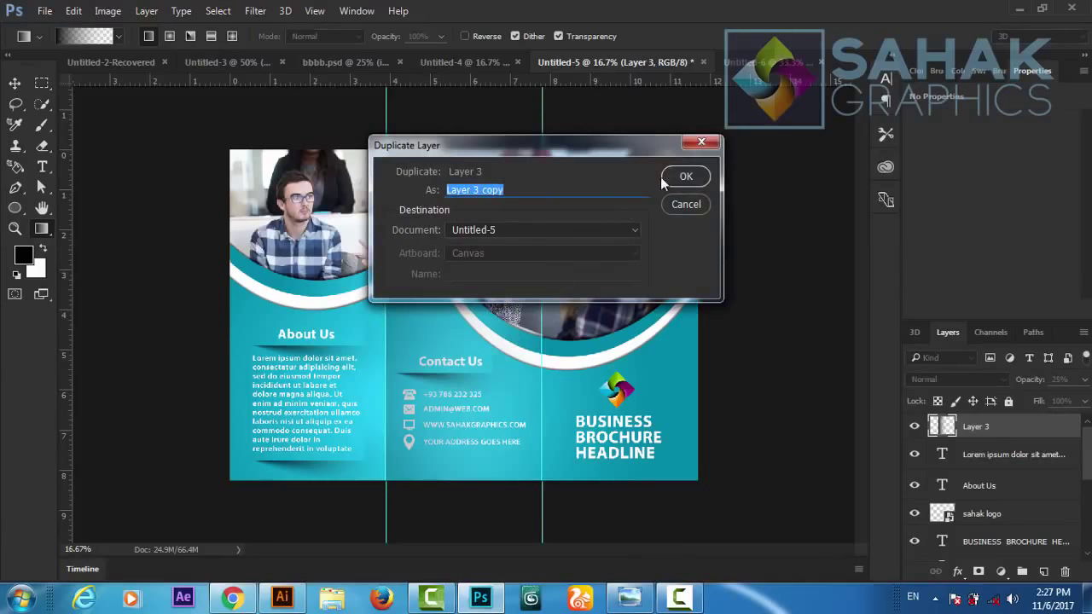
pyautogui.click(674, 180)
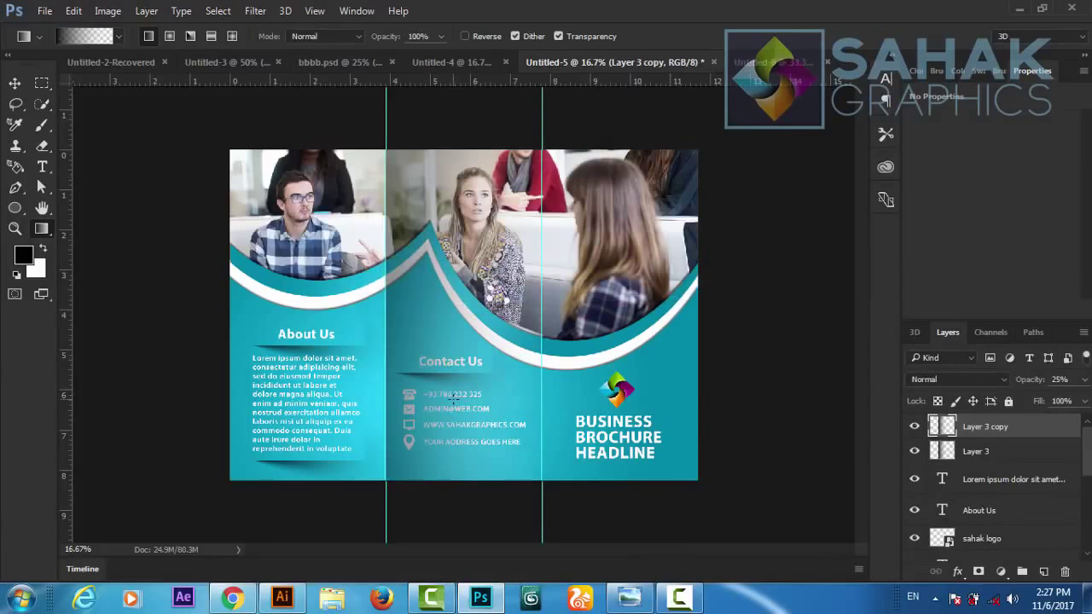
pyautogui.press('v')
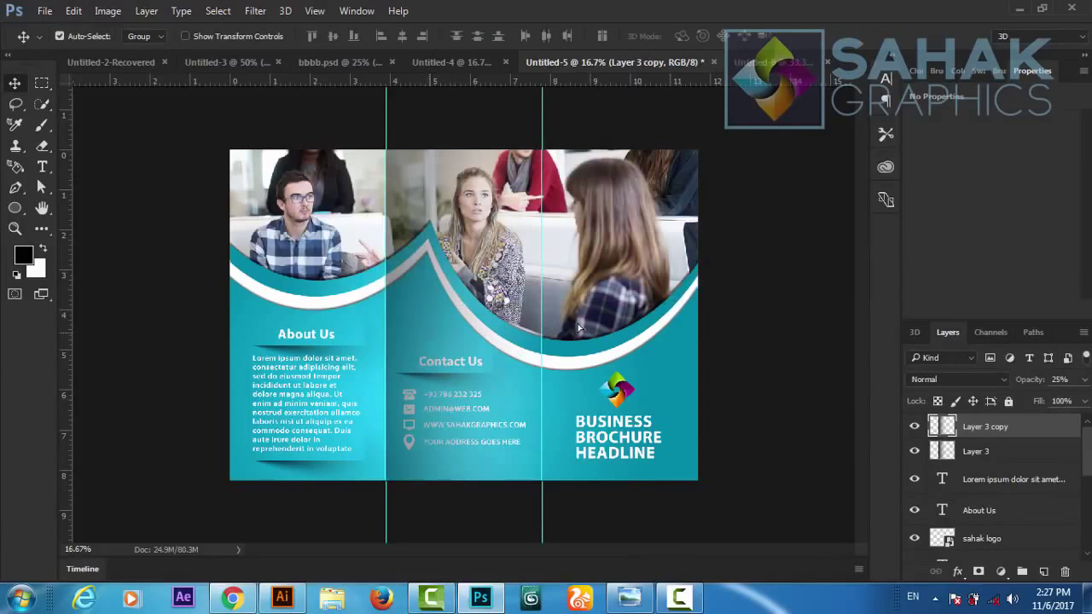
pyautogui.moveTo(578, 328); pyautogui.dragTo(583, 330)
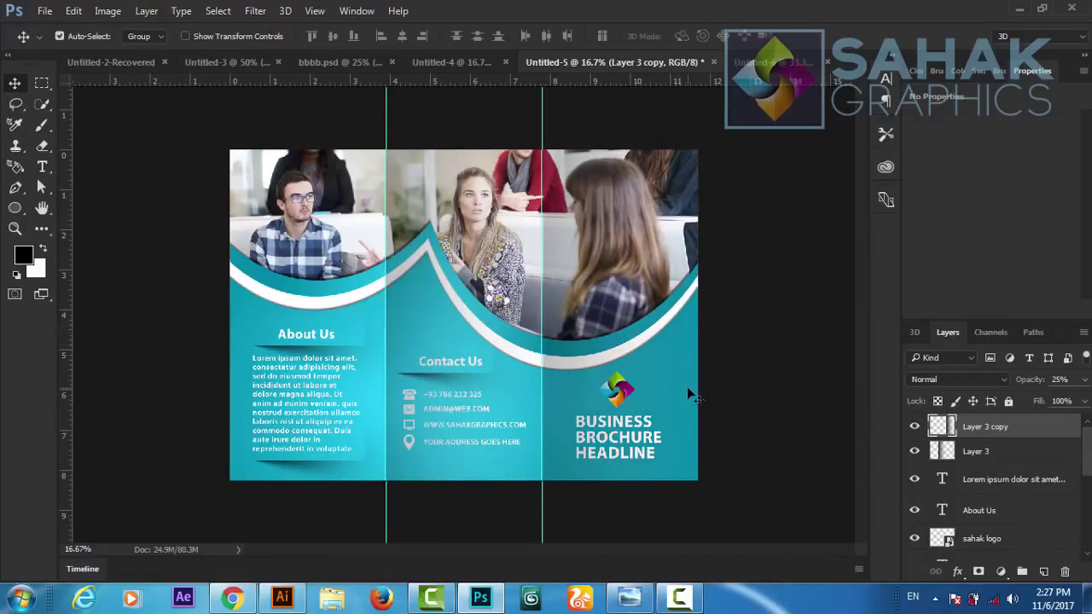
pyautogui.click(313, 12)
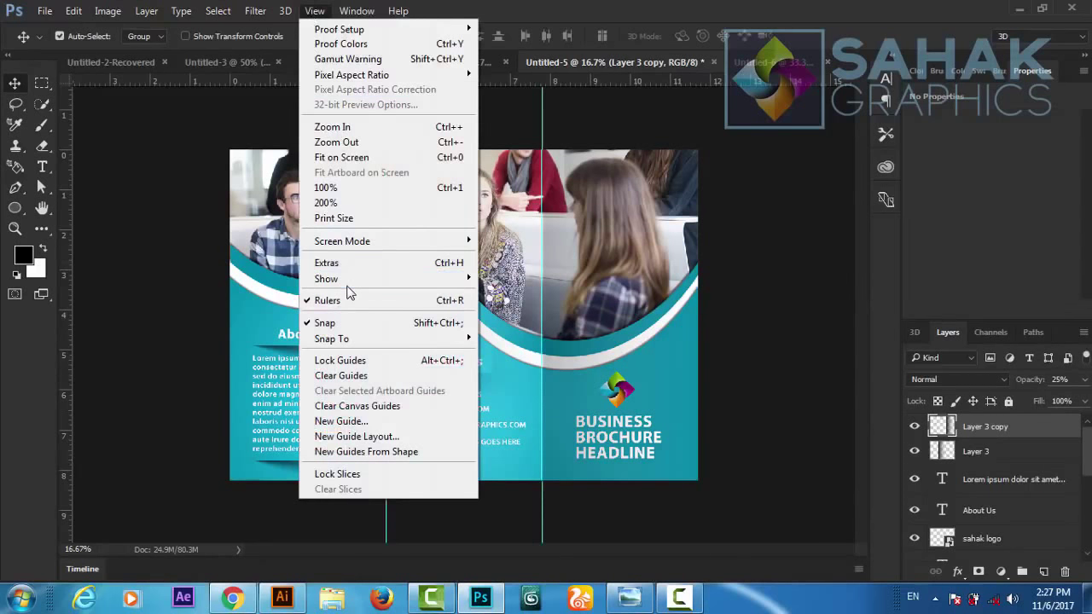
pyautogui.moveTo(326, 279)
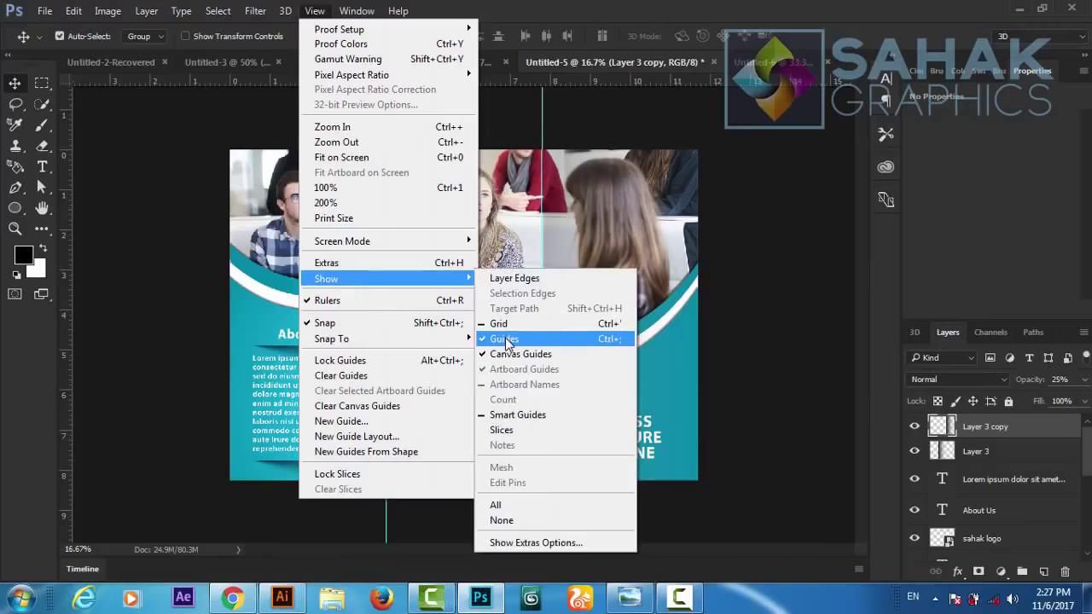
pyautogui.click(507, 341)
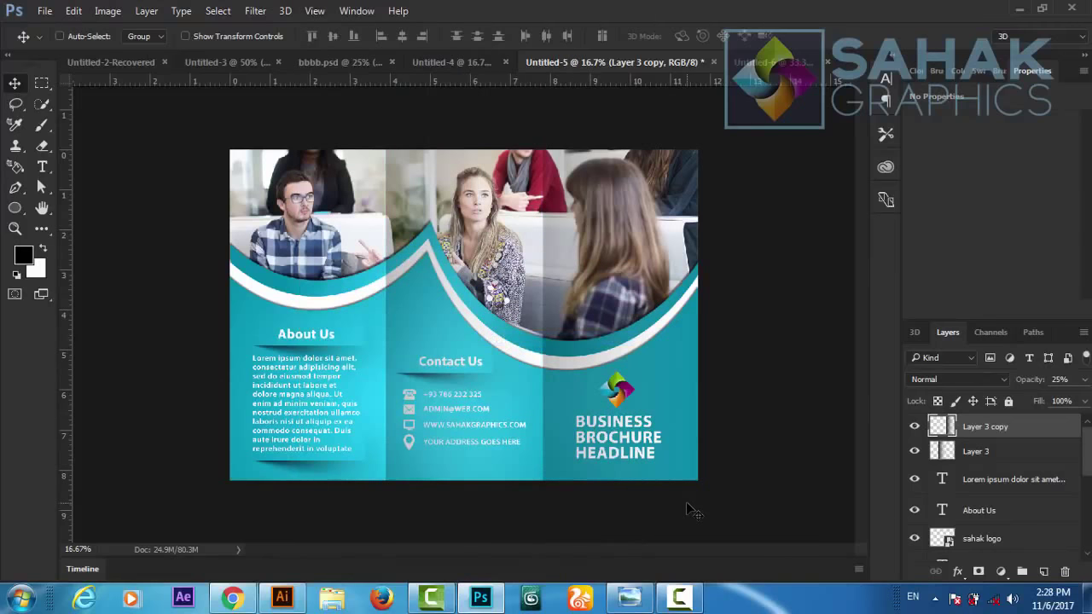
# - Switch to the Untitled-6 mockup and toggle Layer 1 off and on to check it
pyautogui.scroll(2, 689, 510)
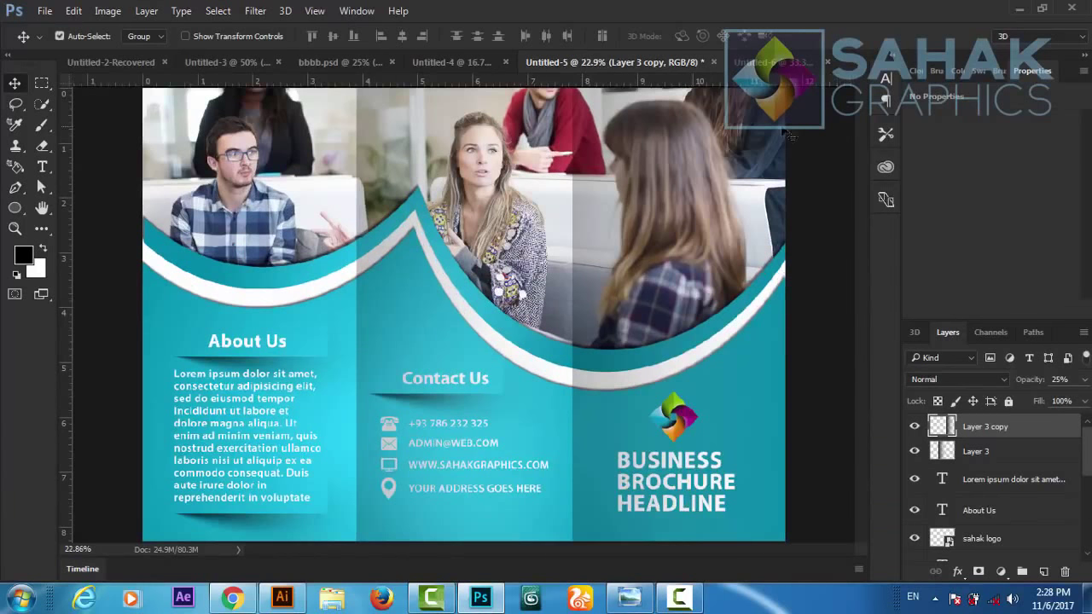
pyautogui.click(766, 64)
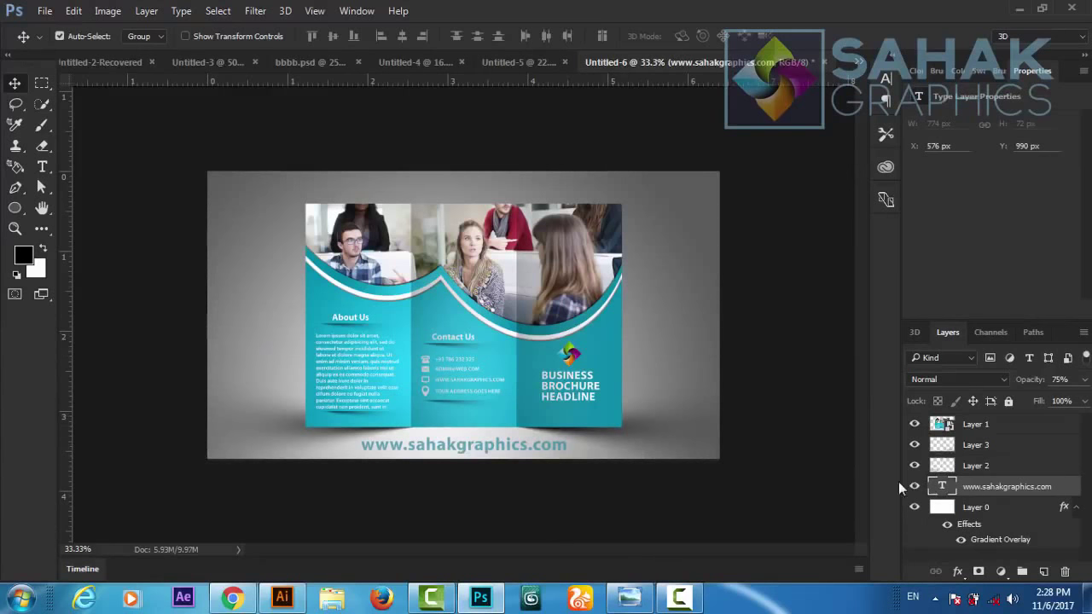
pyautogui.click(914, 424)
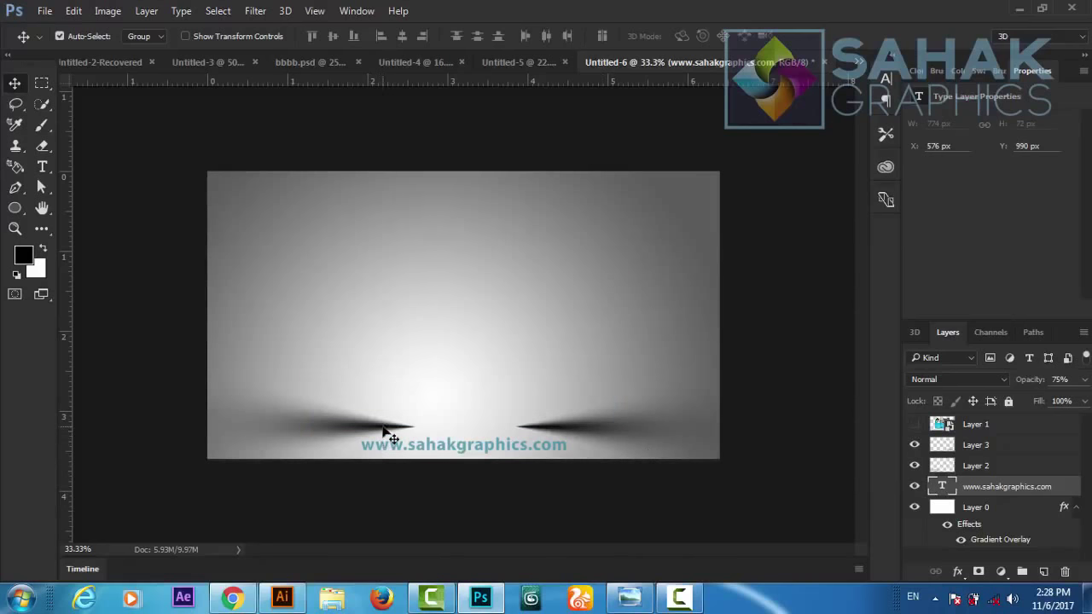
pyautogui.click(914, 424)
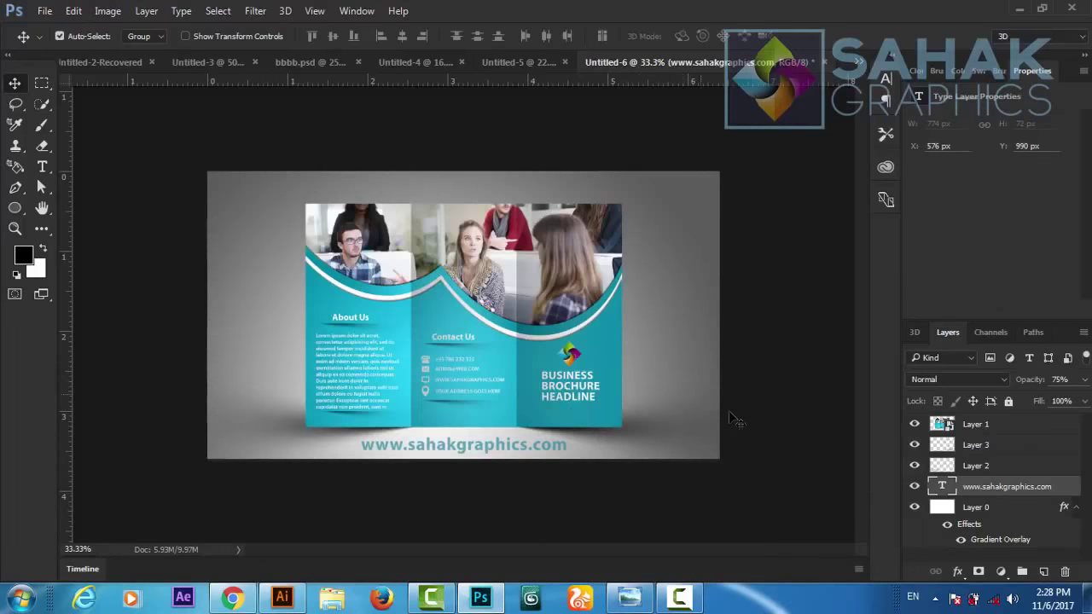
pyautogui.click(680, 597)
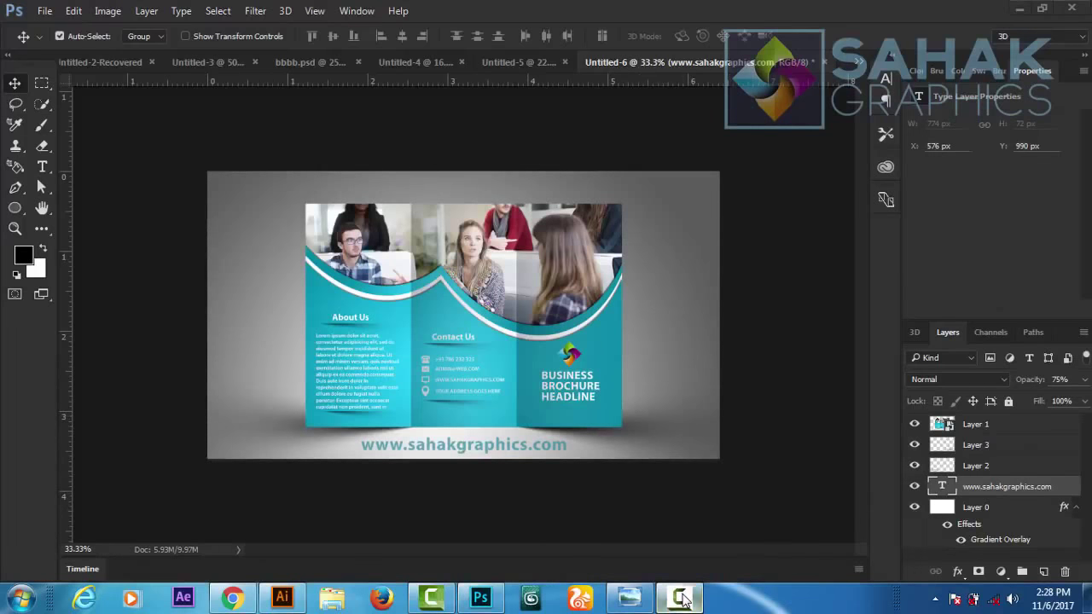